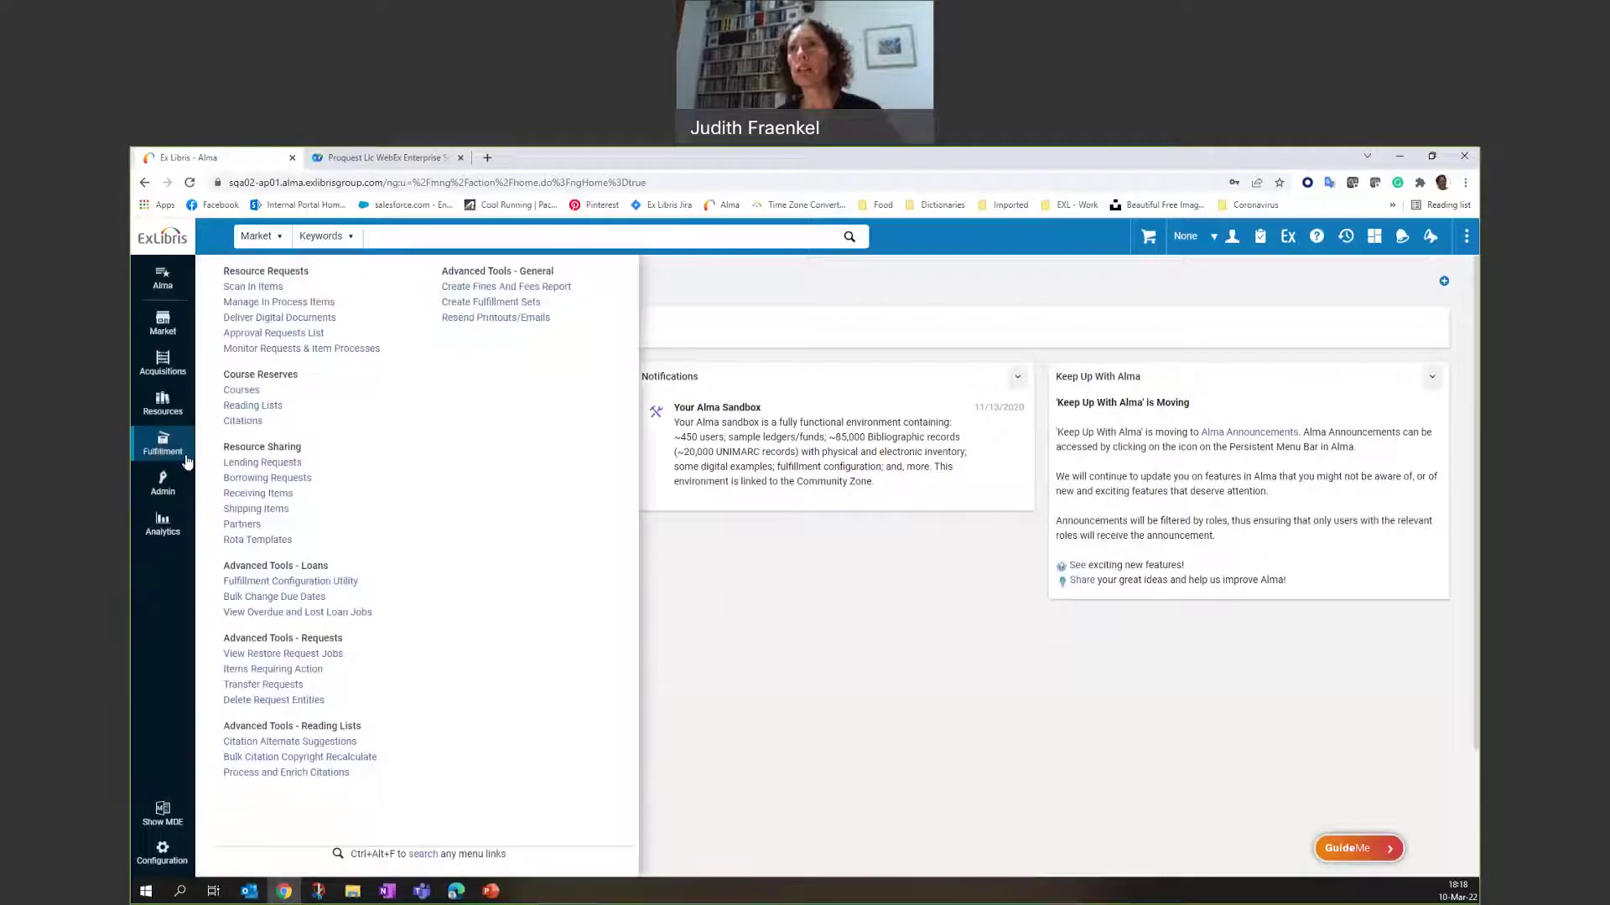
# - From Fulfillment > Partners, start a trial ISO partner, then leave it unsaved
pyautogui.click(247, 531)
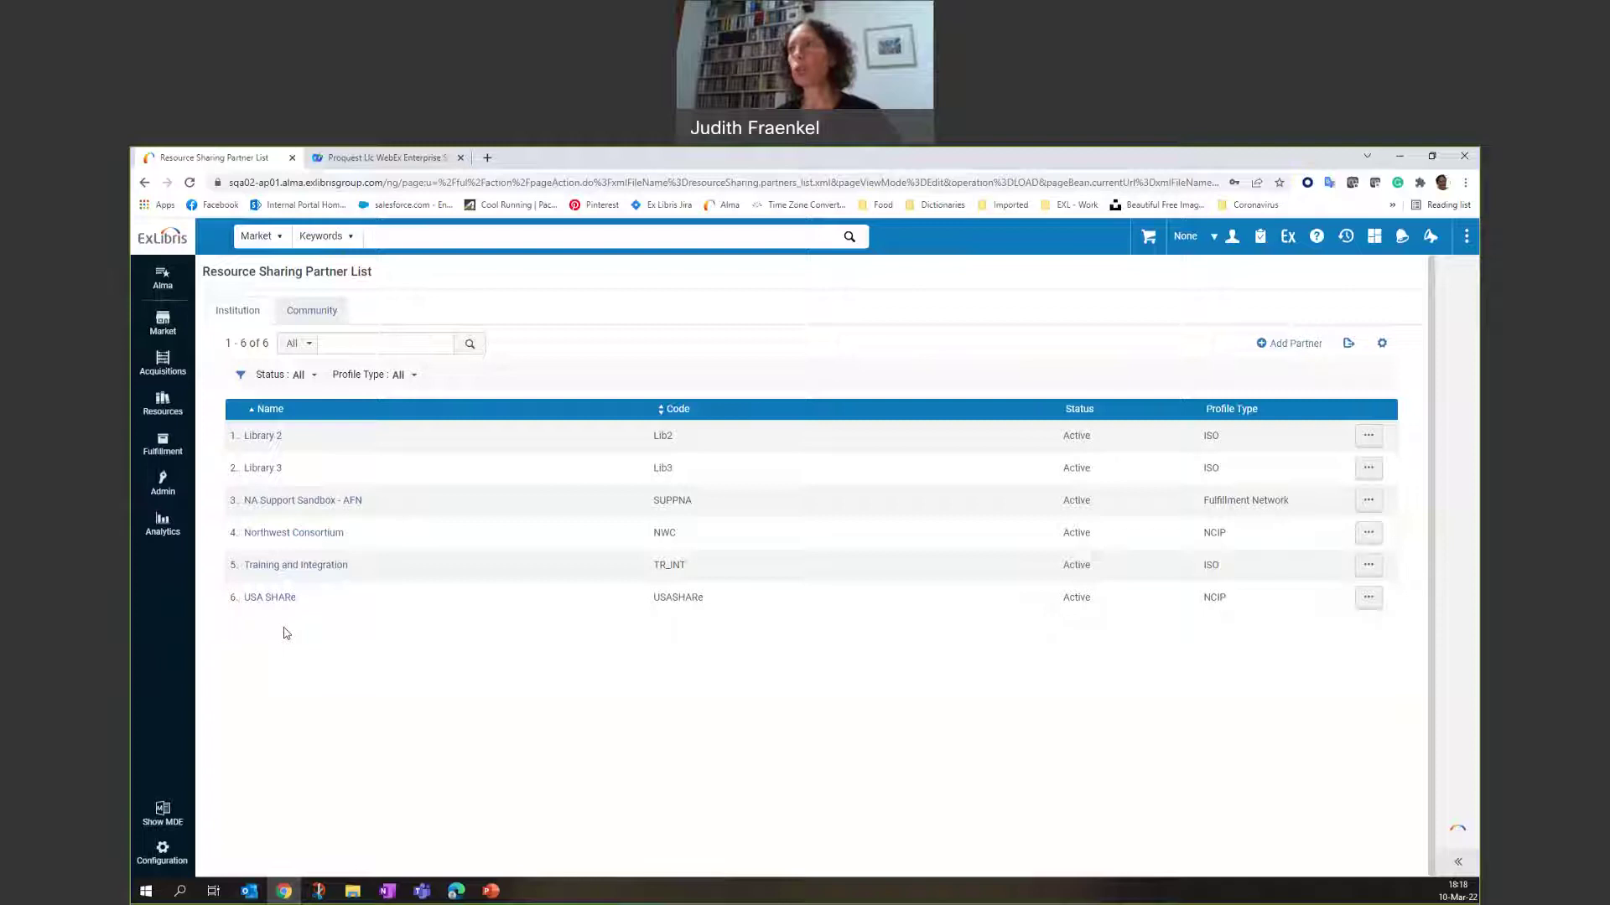
pyautogui.click(1296, 346)
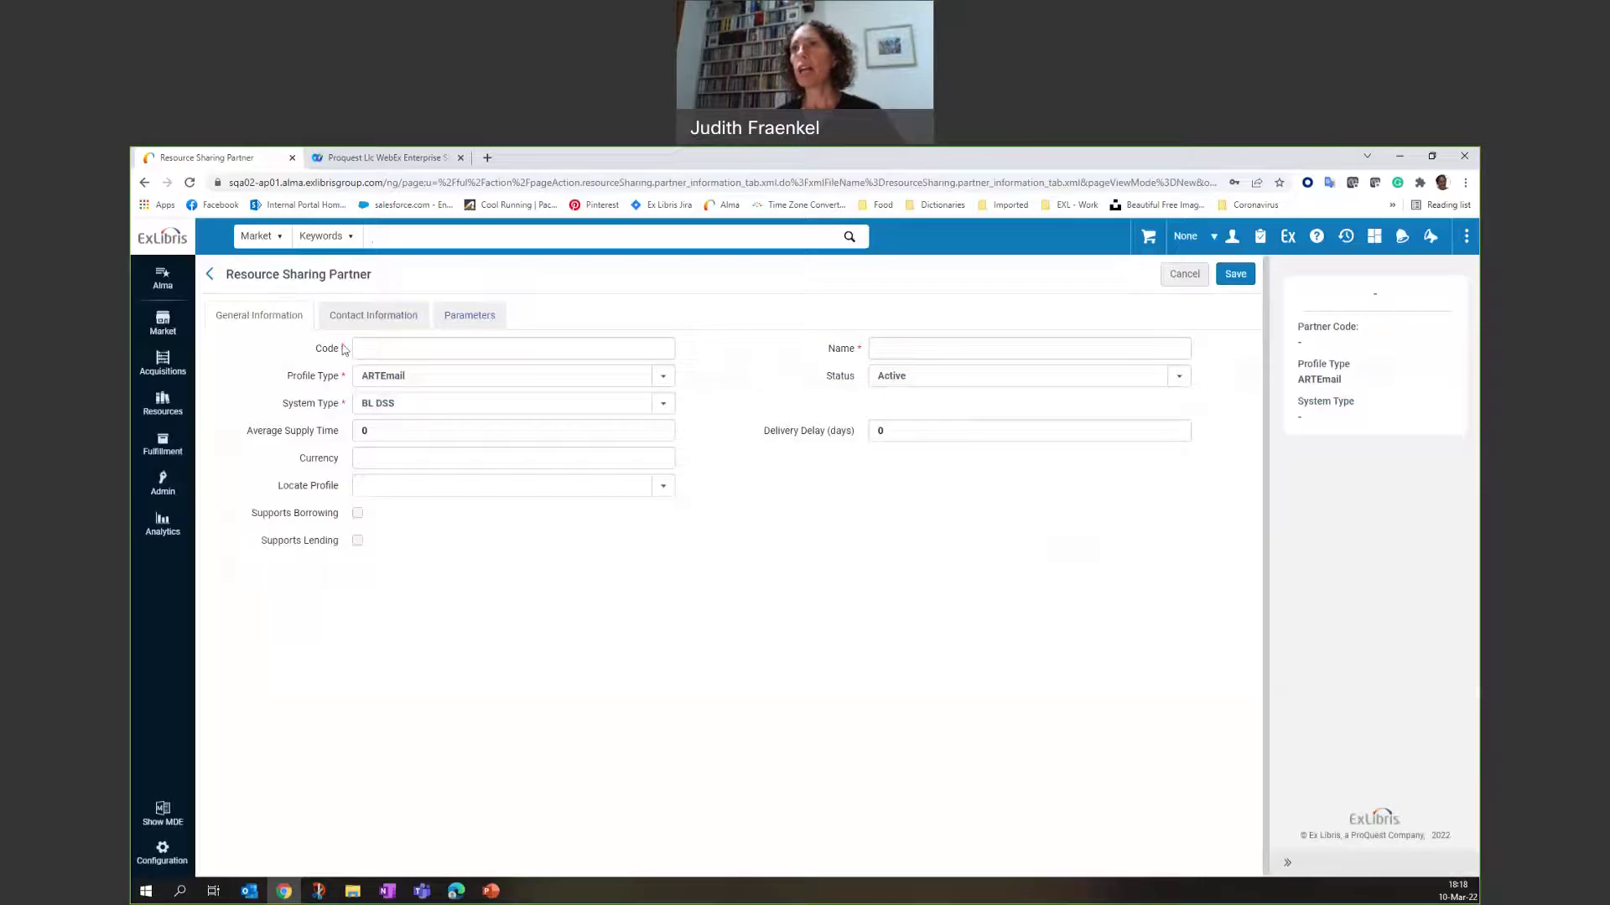
pyautogui.click(663, 376)
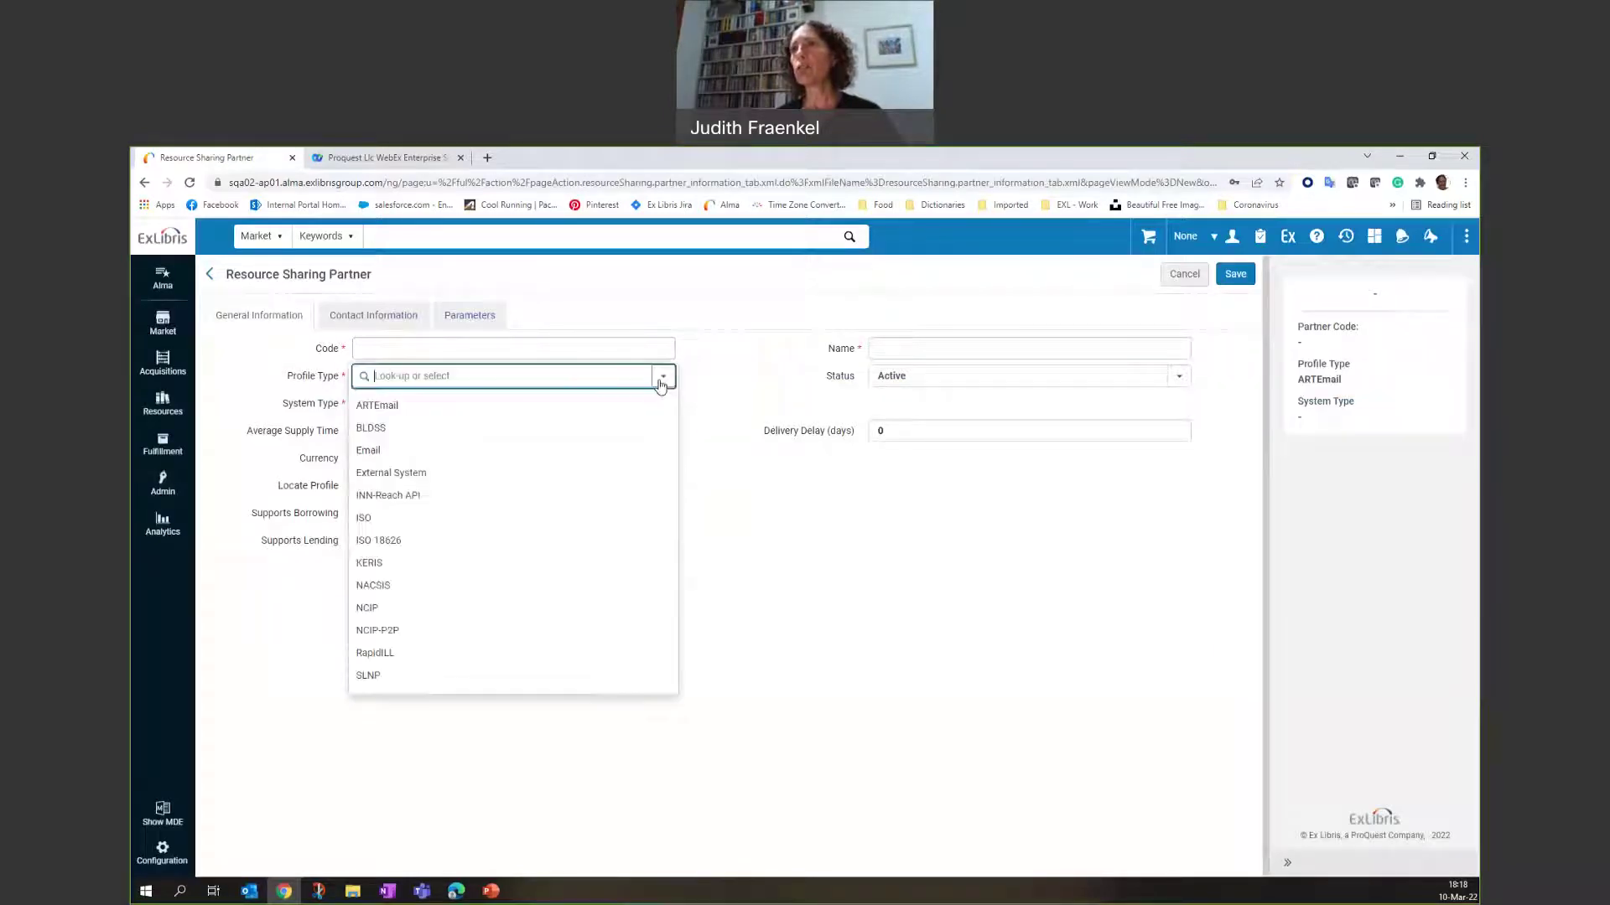
pyautogui.click(407, 520)
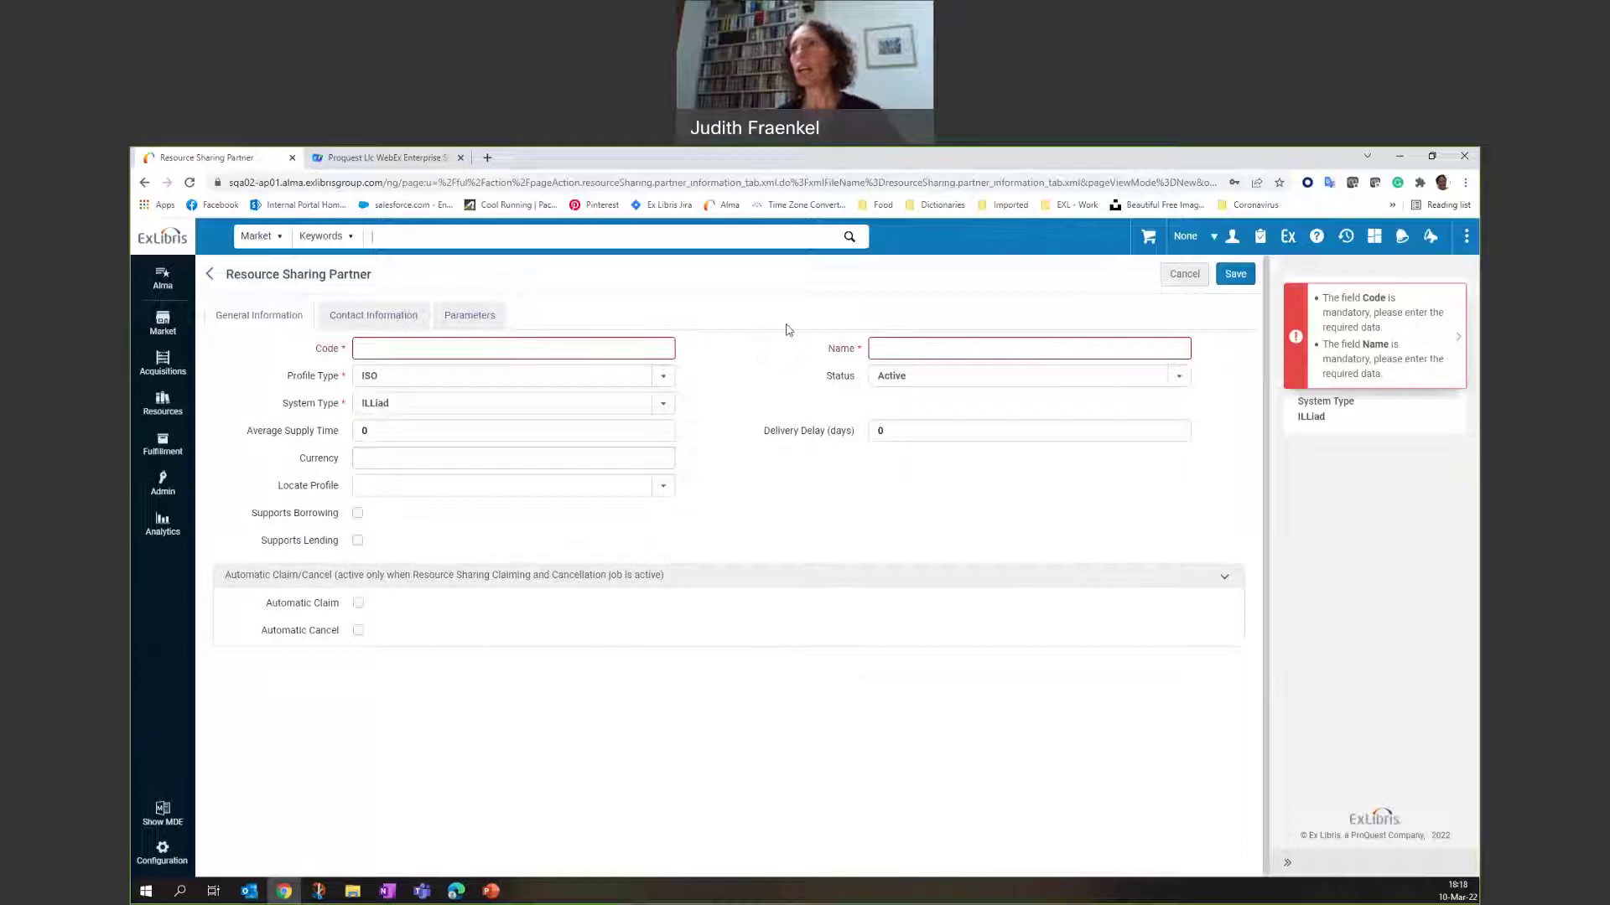
pyautogui.click(209, 274)
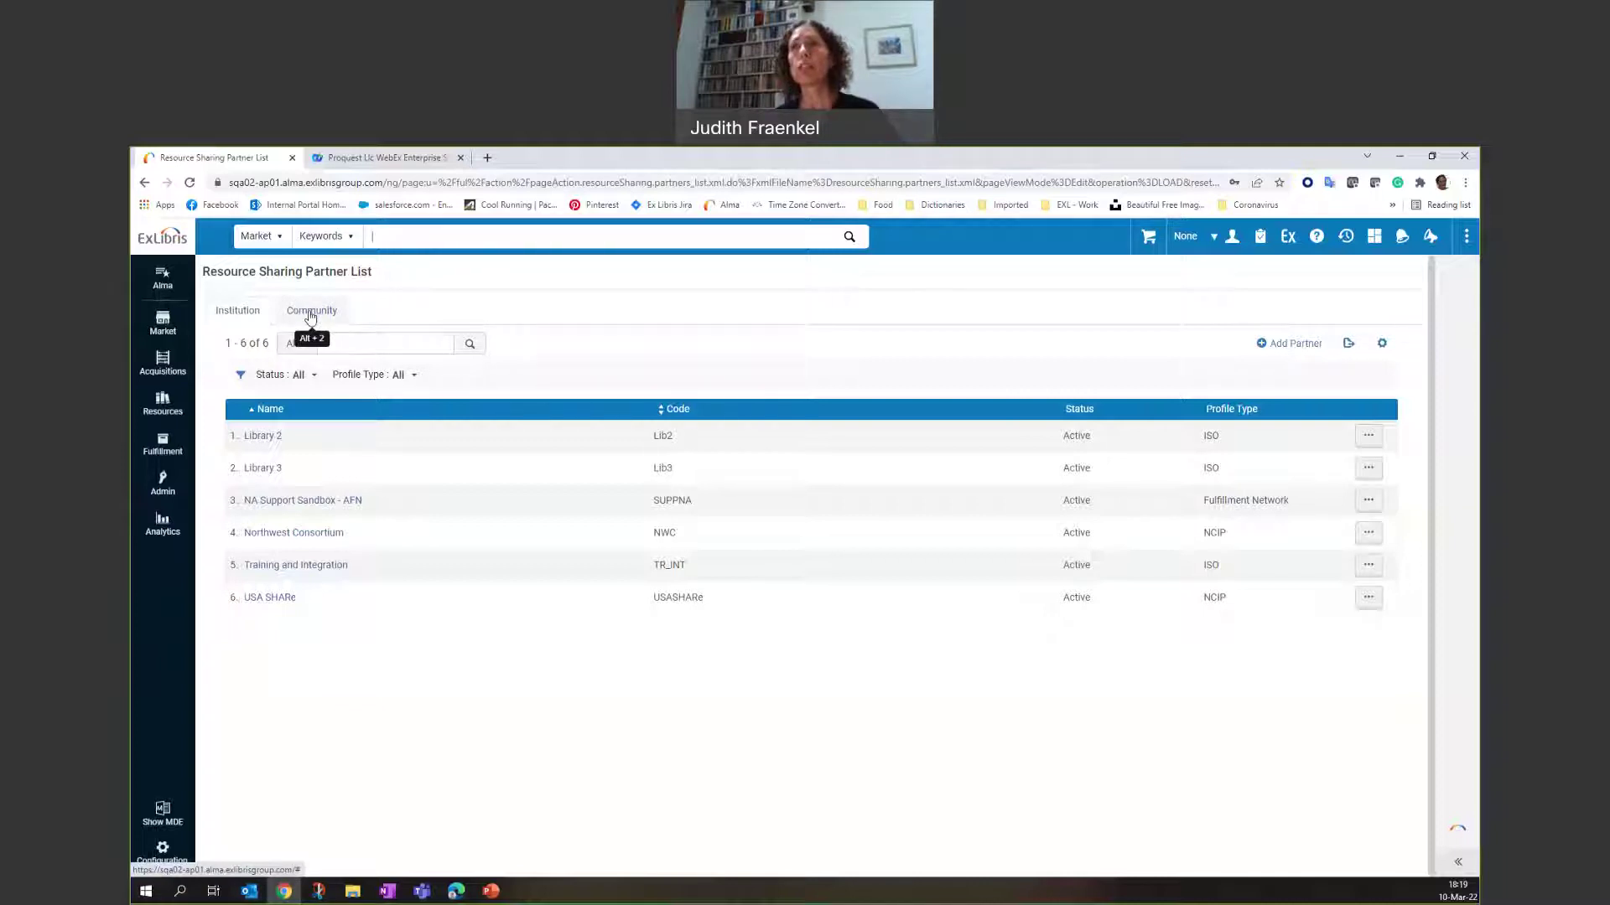
# - Copy the Albion College Library partner from the Community Zone to the institution's partners
pyautogui.click(309, 316)
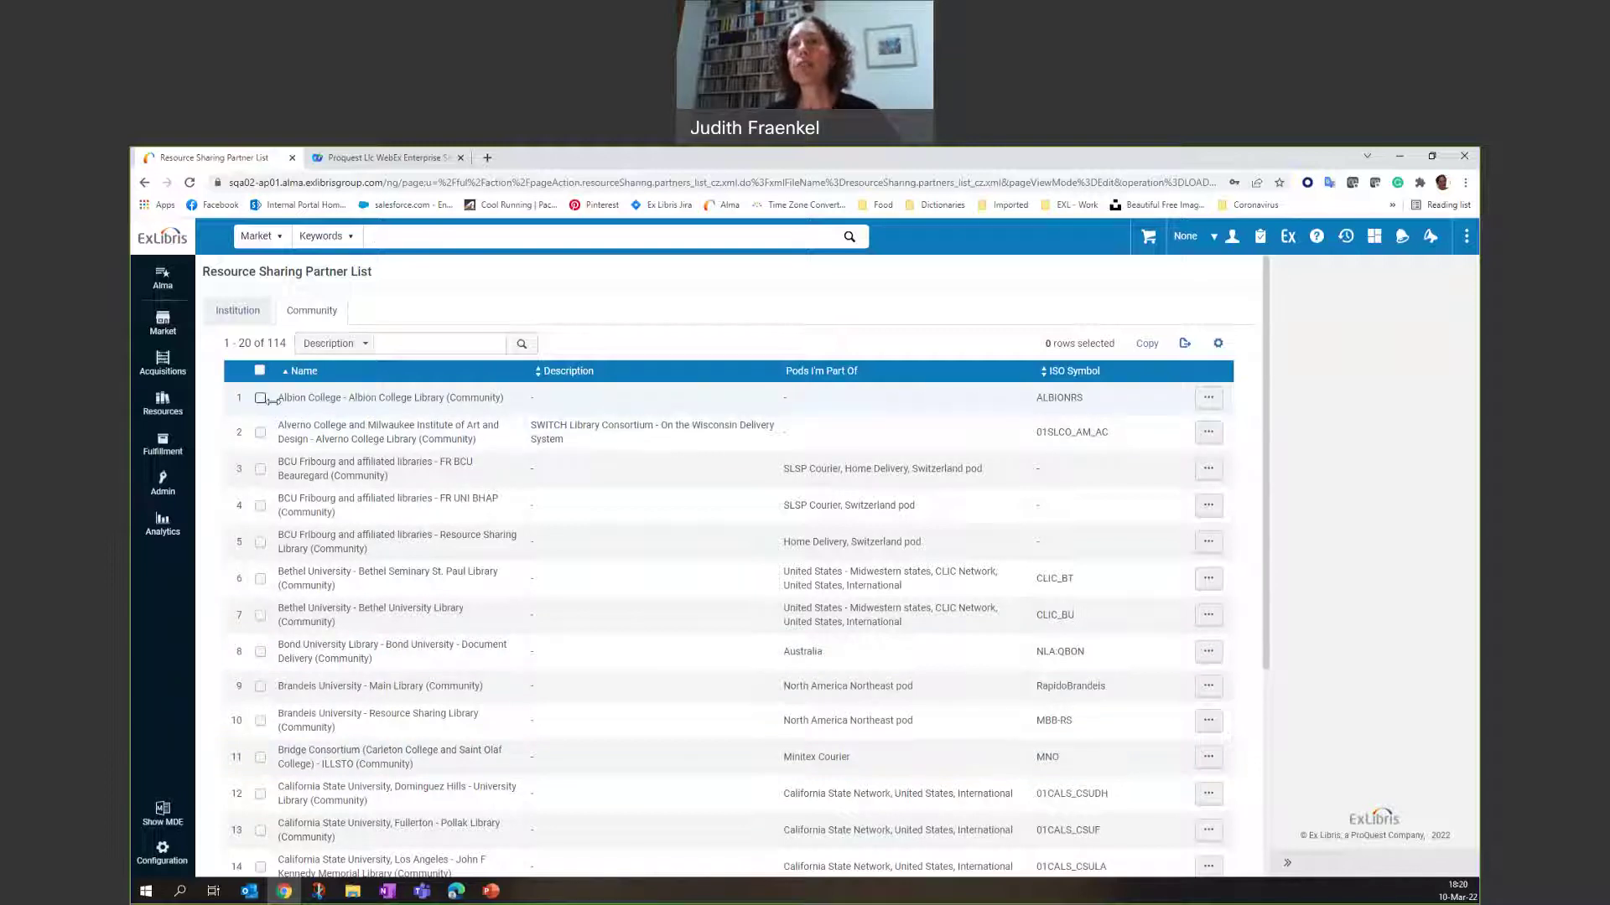
pyautogui.click(237, 311)
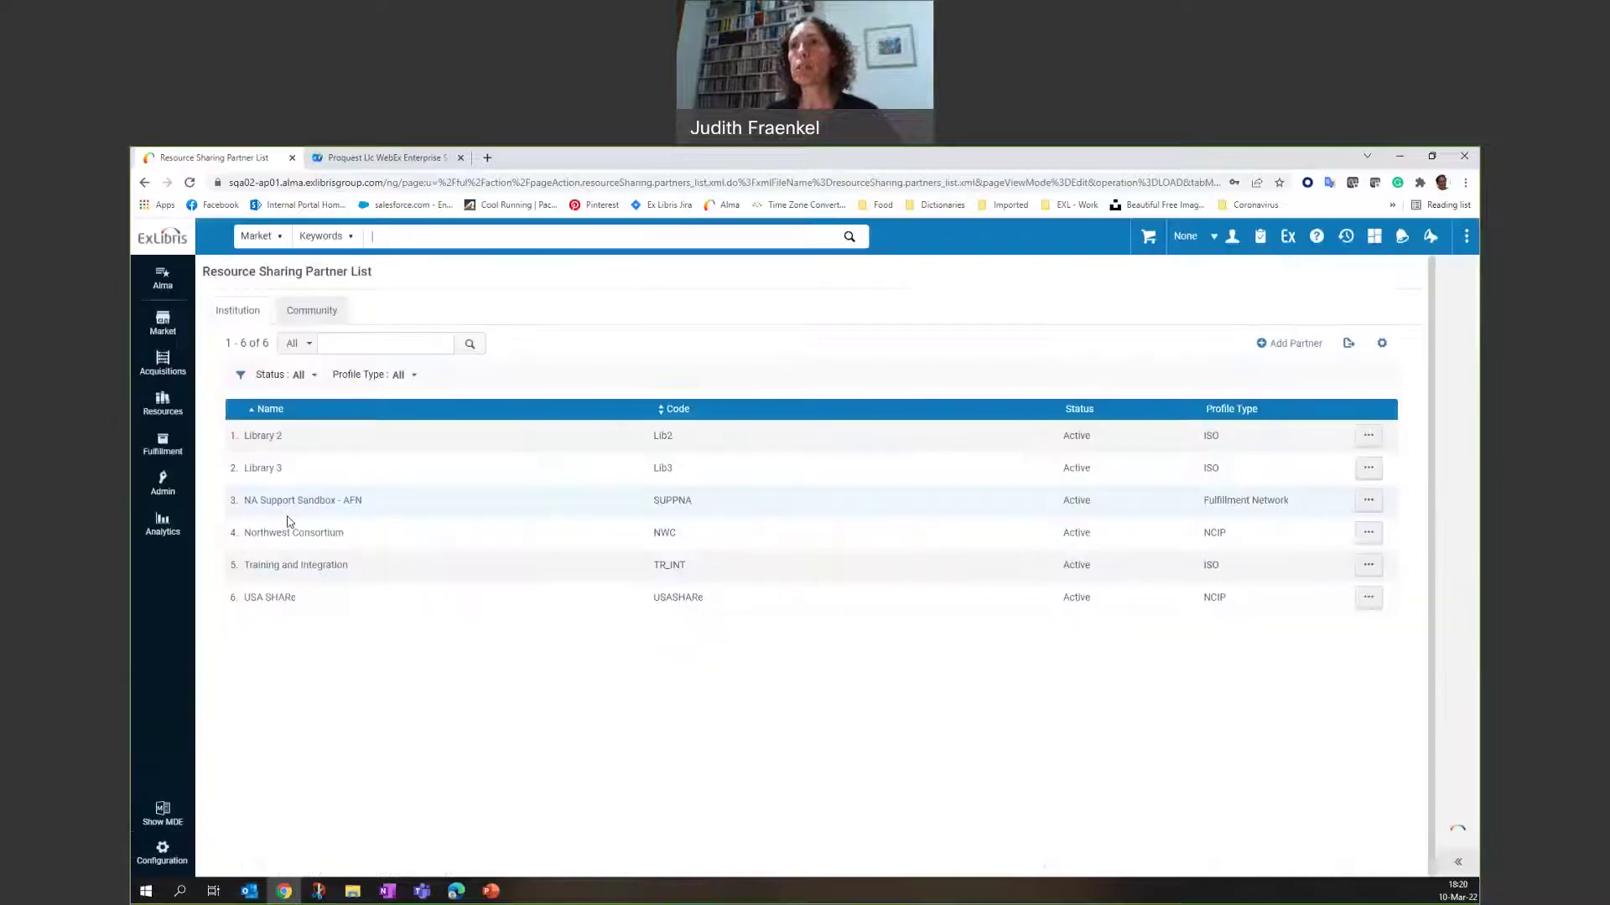
pyautogui.click(298, 312)
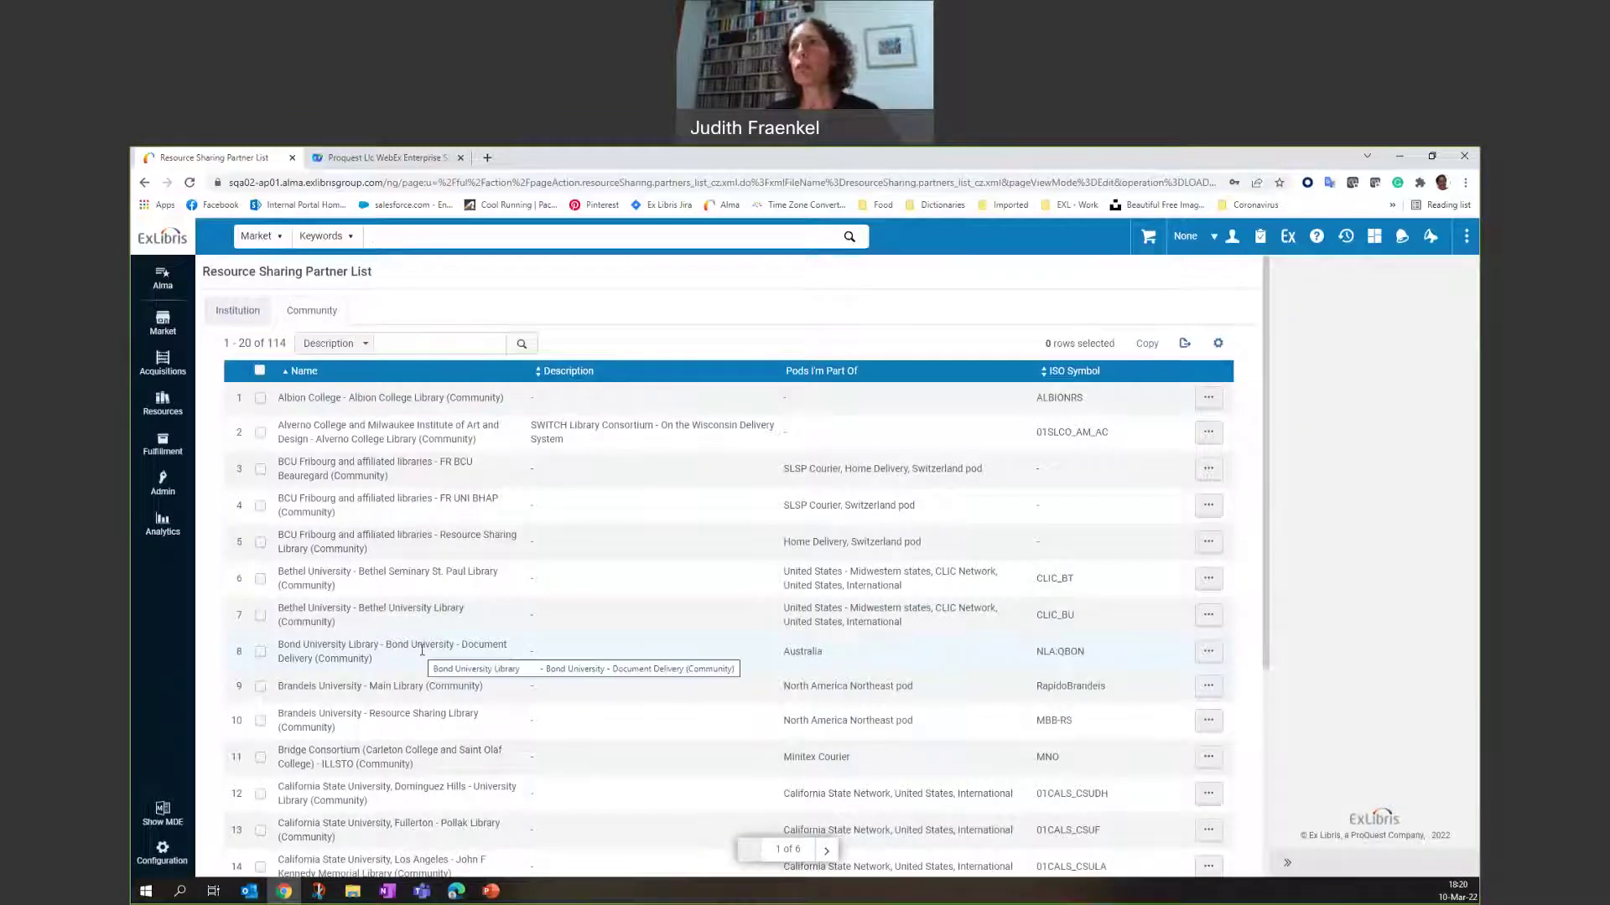
pyautogui.click(261, 404)
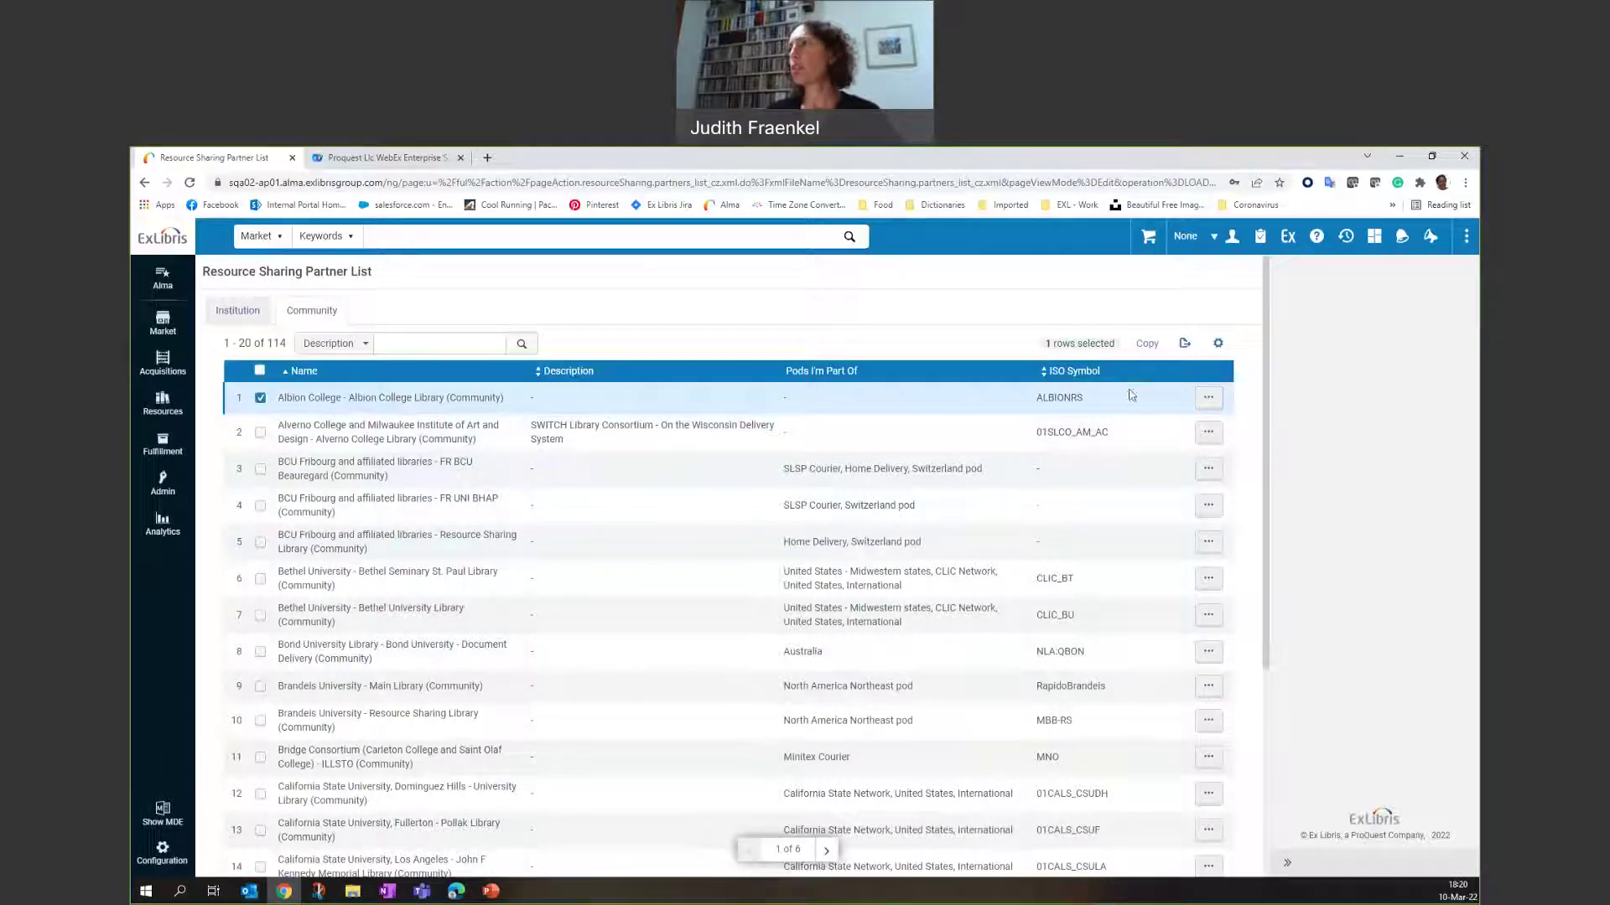
pyautogui.click(1204, 401)
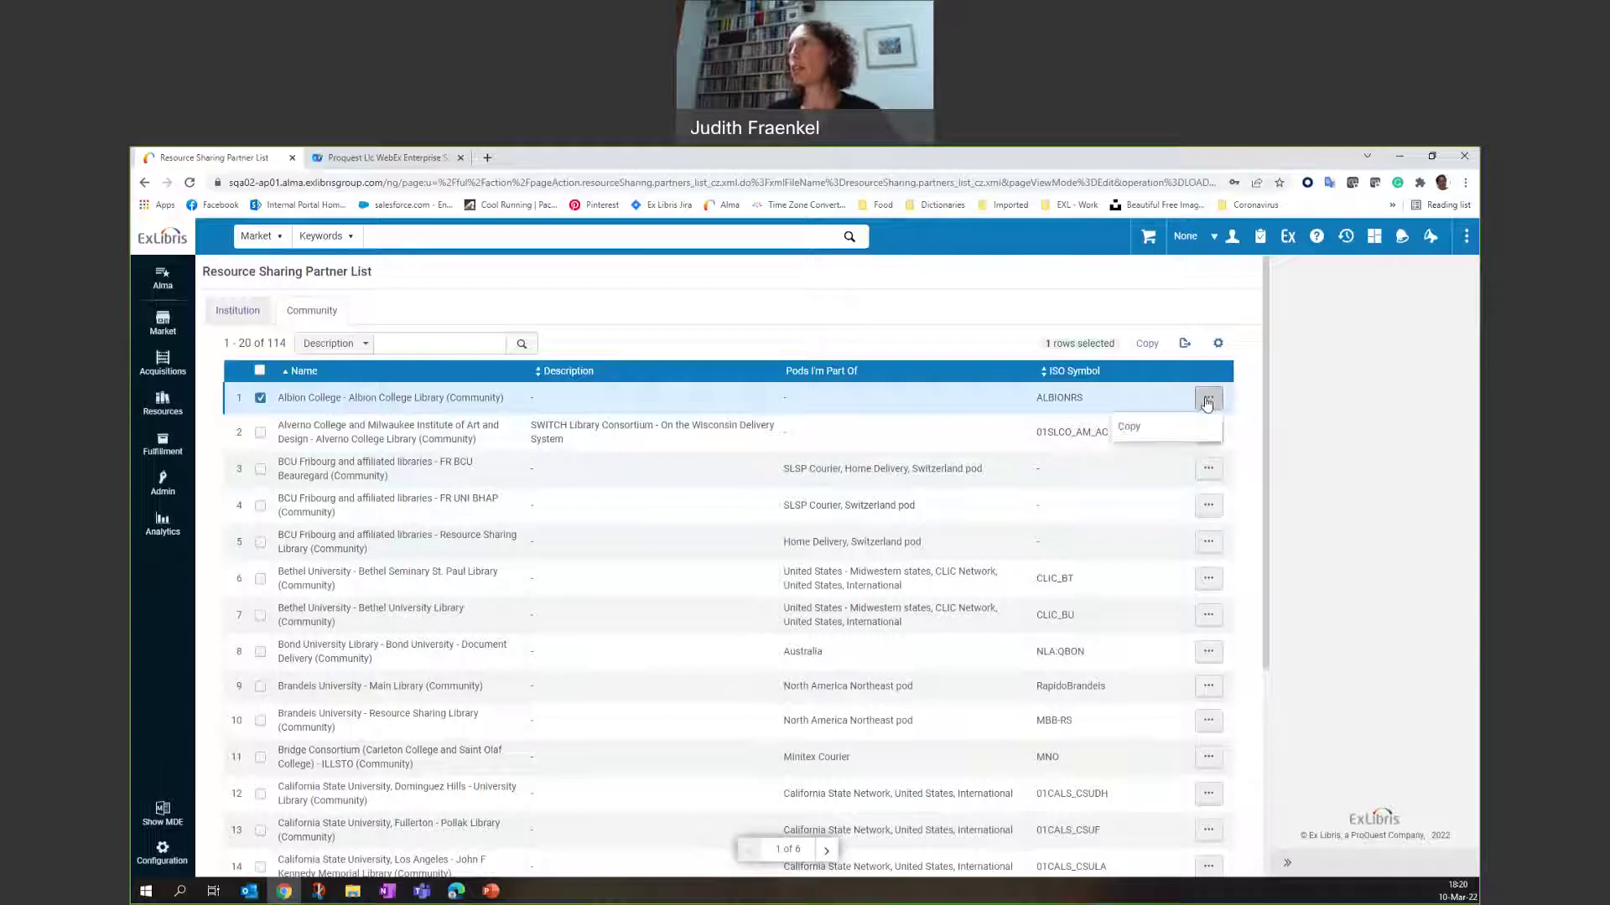
pyautogui.click(1130, 427)
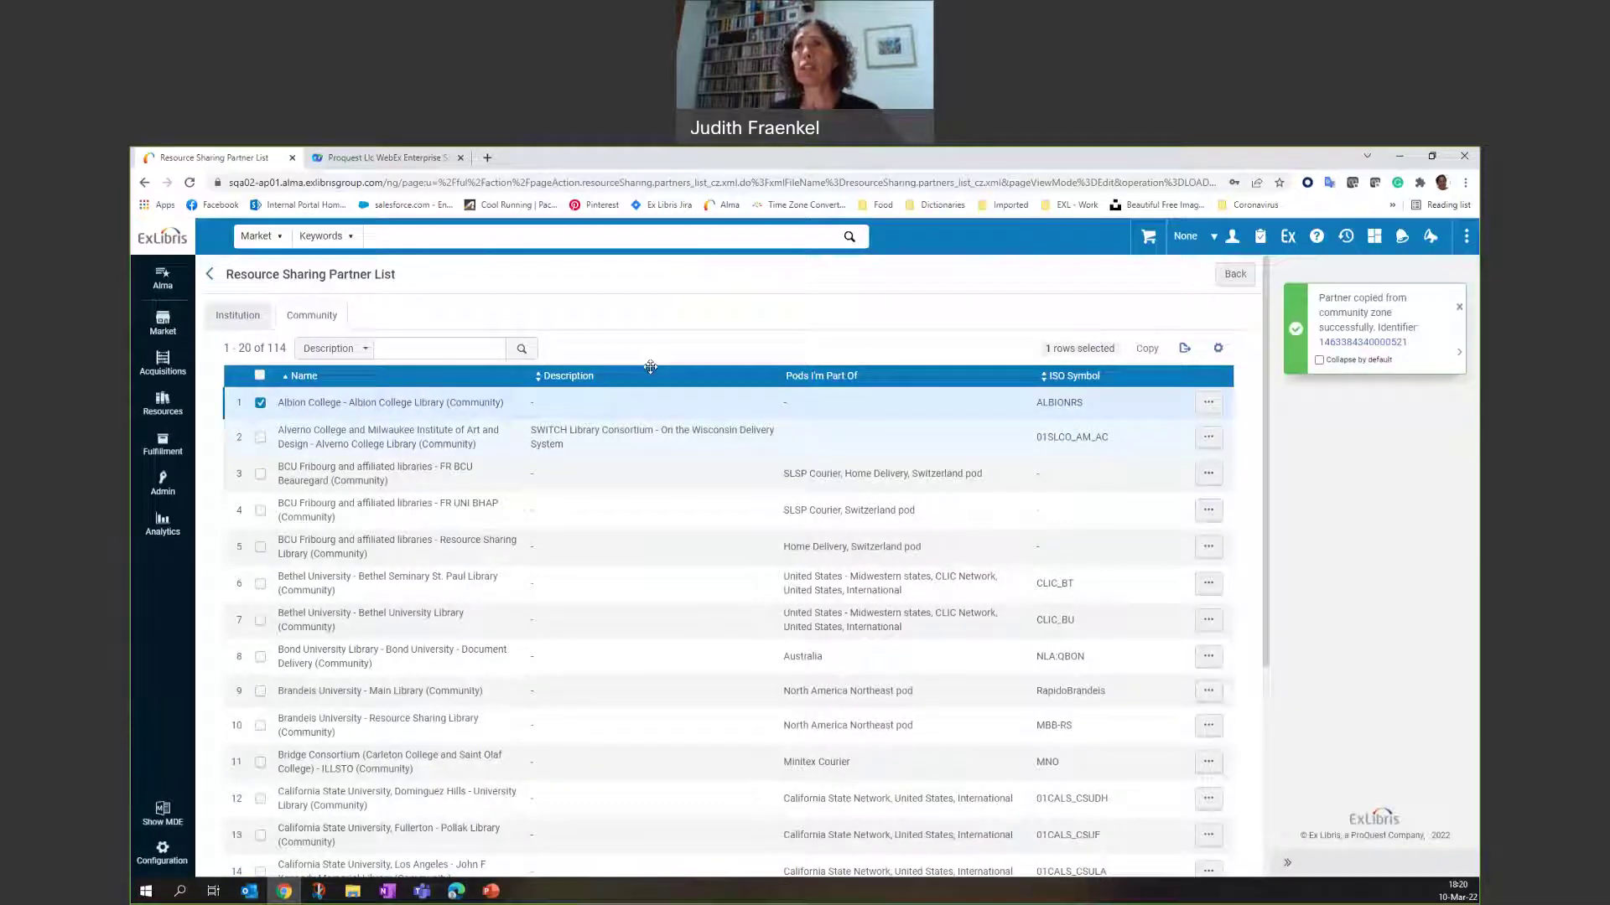
# - Review the copied Albion College partner's settings and contact information, then return to the list
pyautogui.click(238, 317)
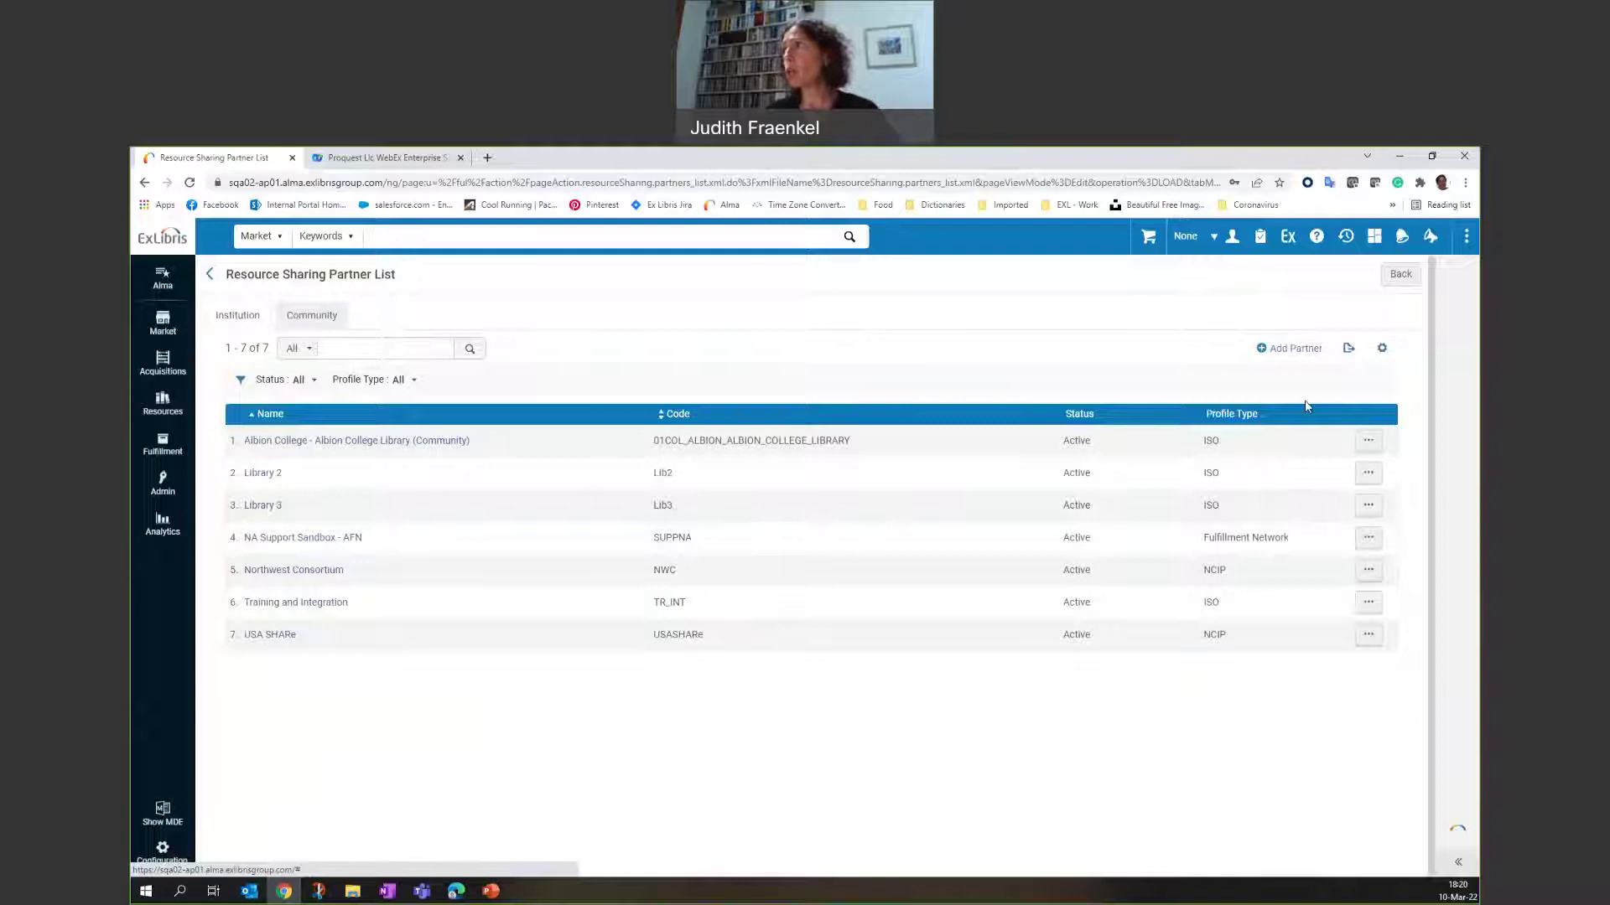
pyautogui.click(1368, 440)
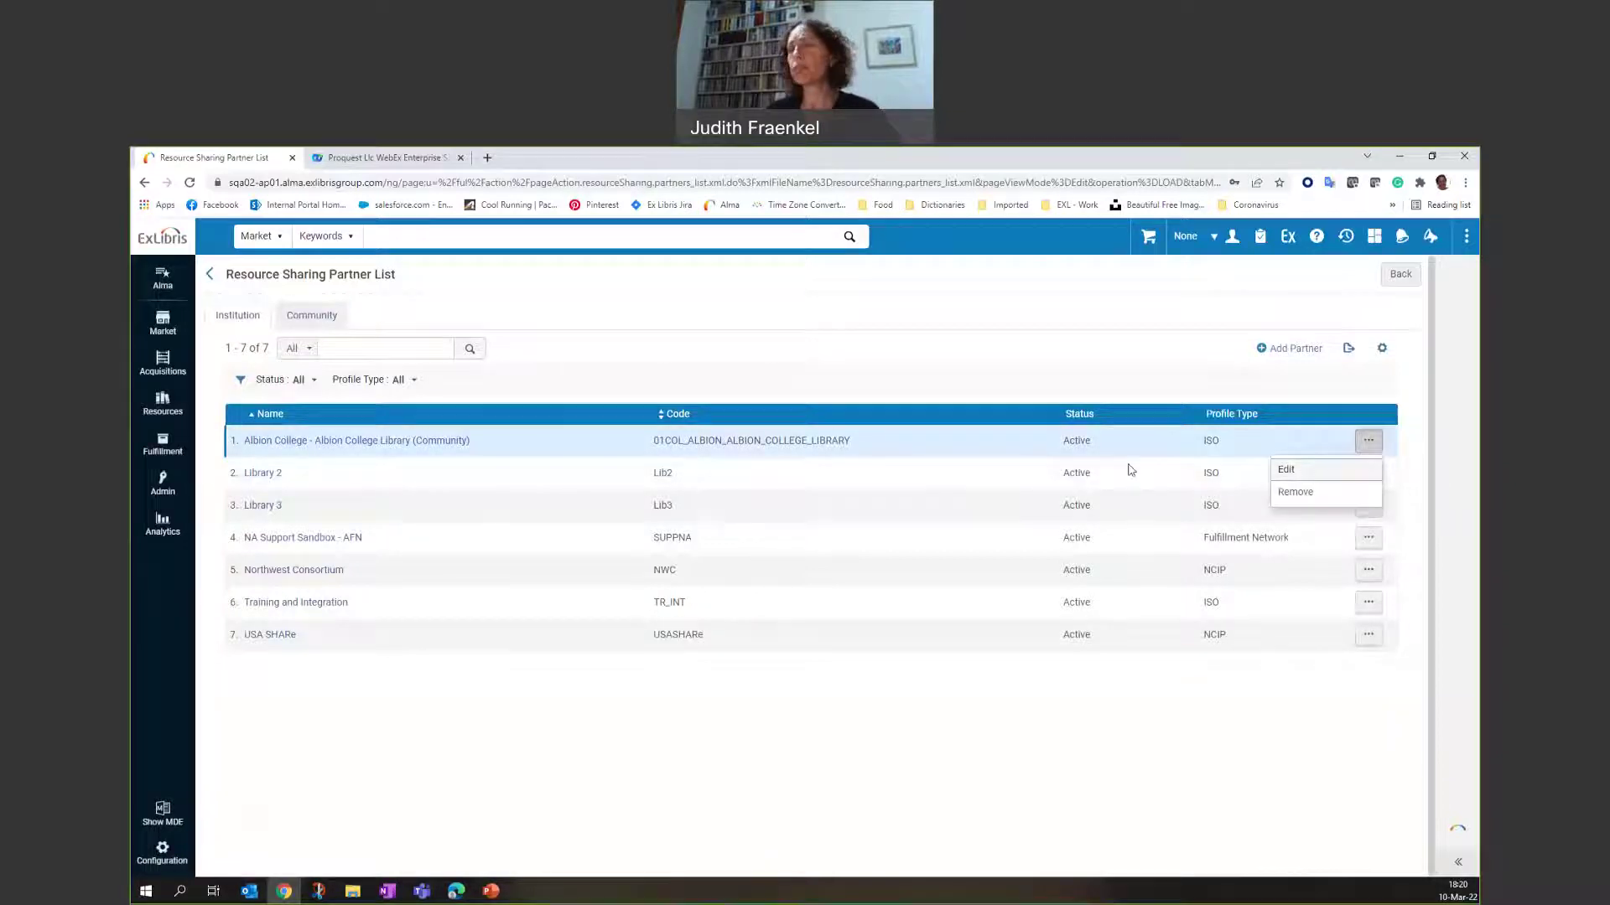
pyautogui.click(1286, 470)
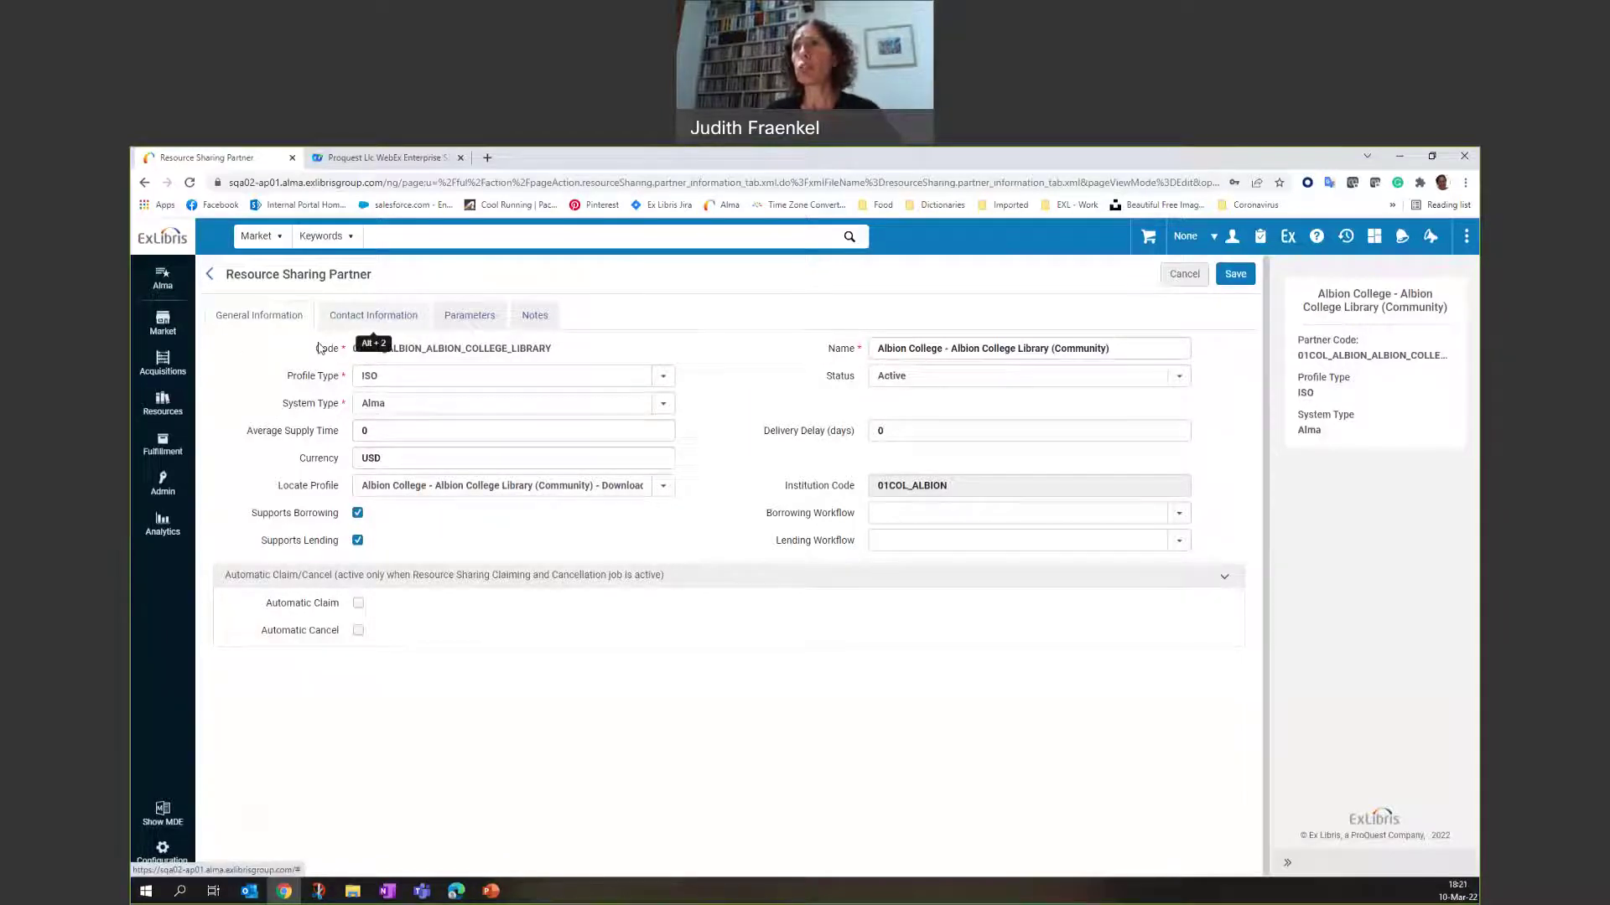
pyautogui.click(335, 318)
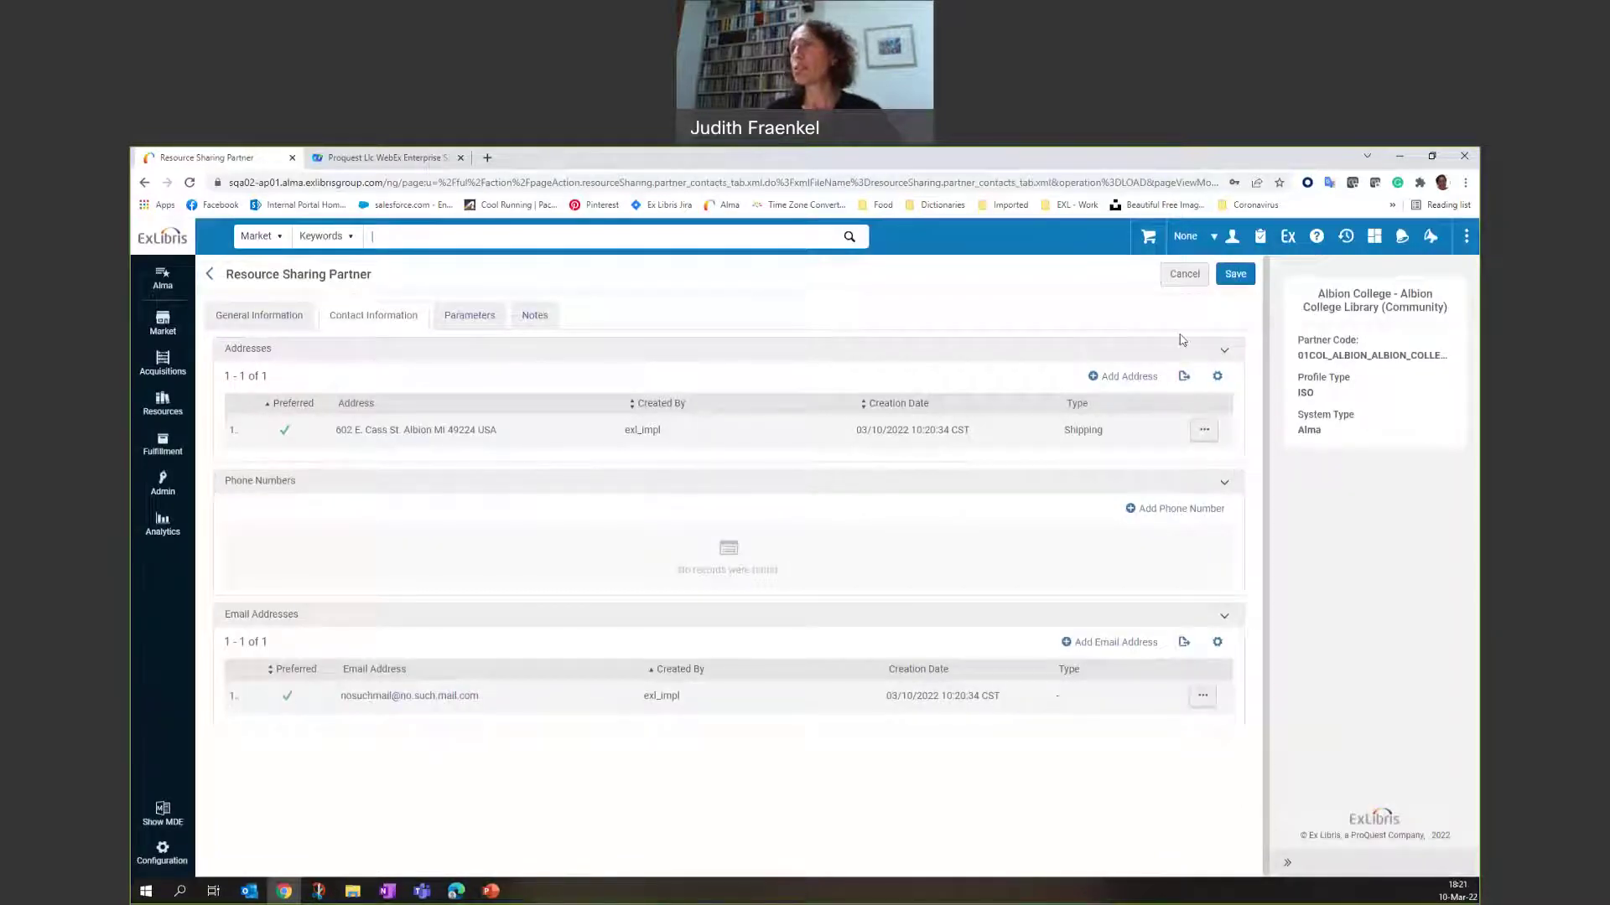
pyautogui.click(209, 274)
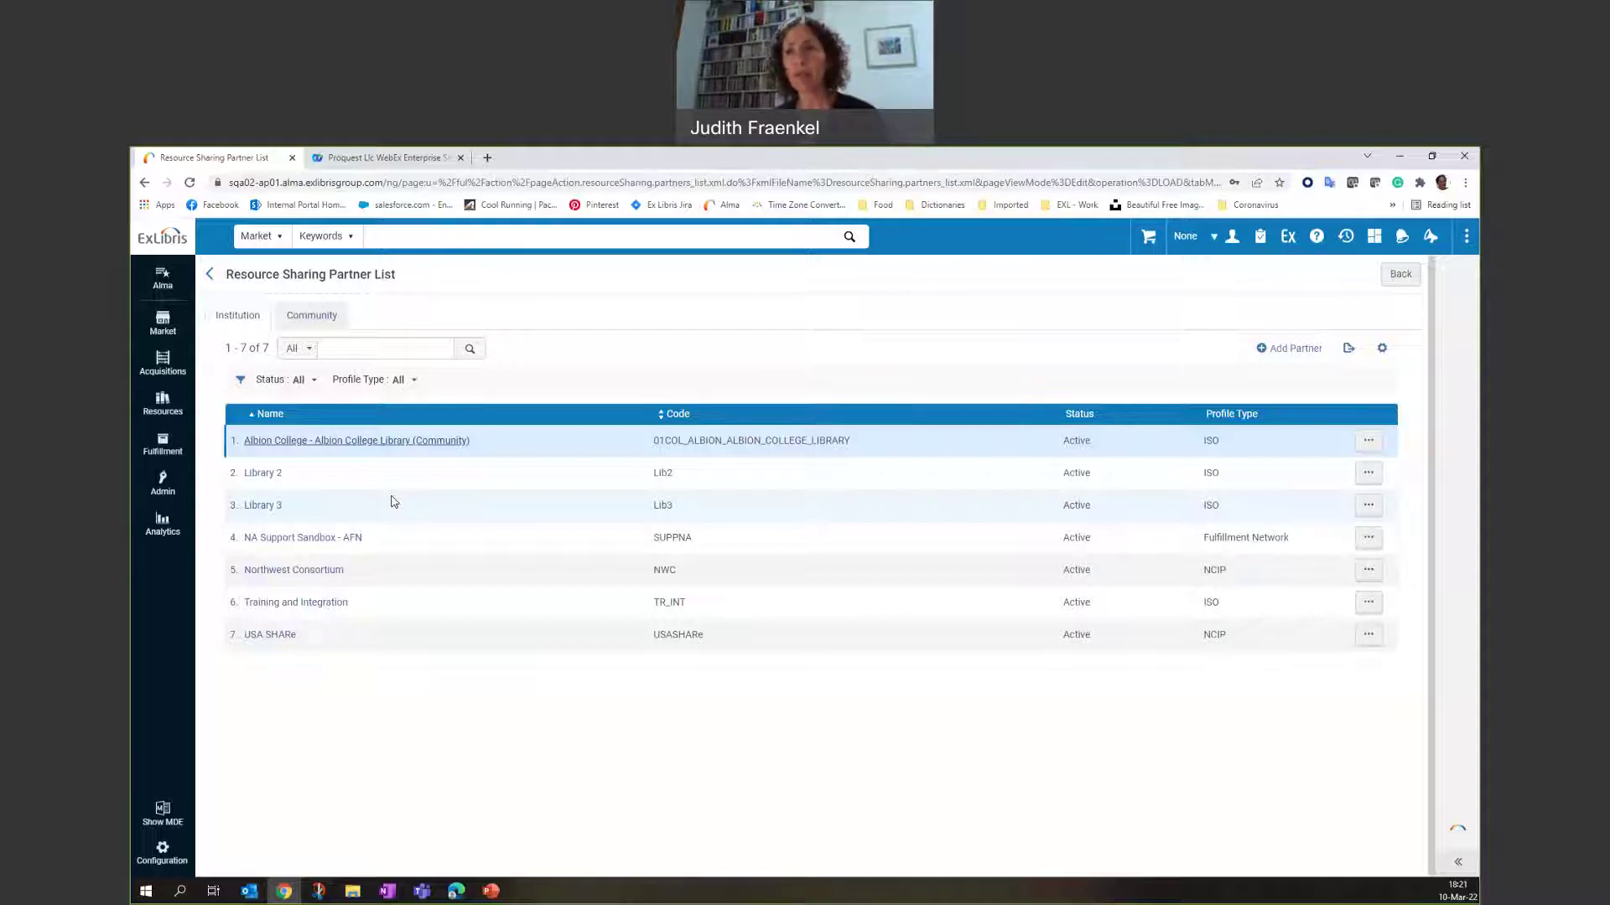
# - Open Configuration > Fulfillment > Resource Sharing Directory Member
pyautogui.click(163, 851)
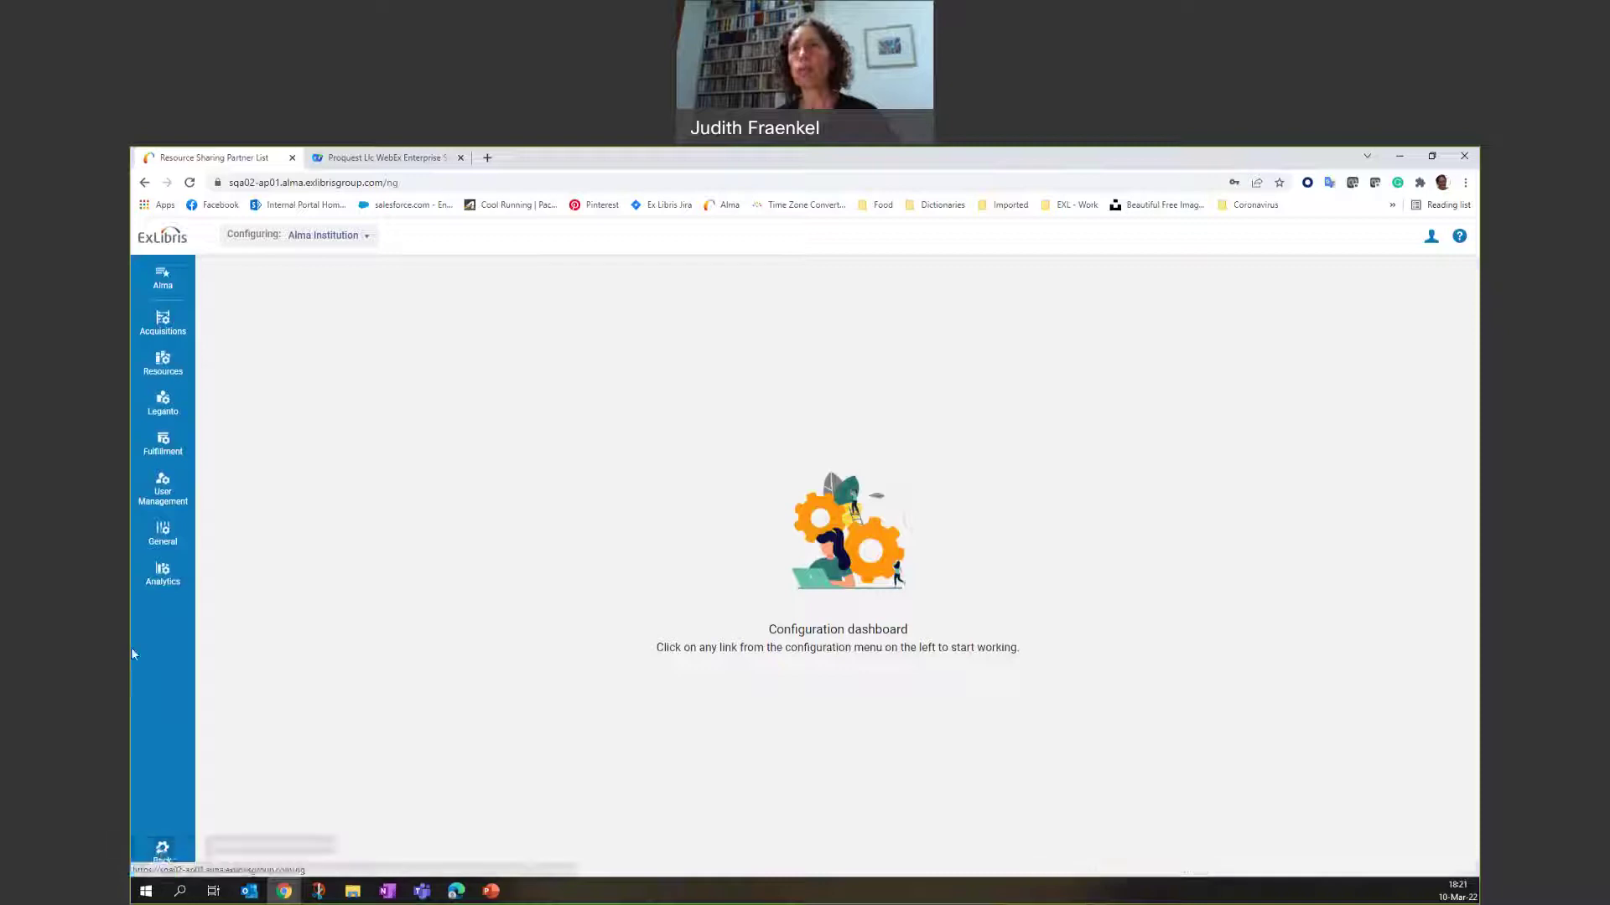
pyautogui.click(164, 446)
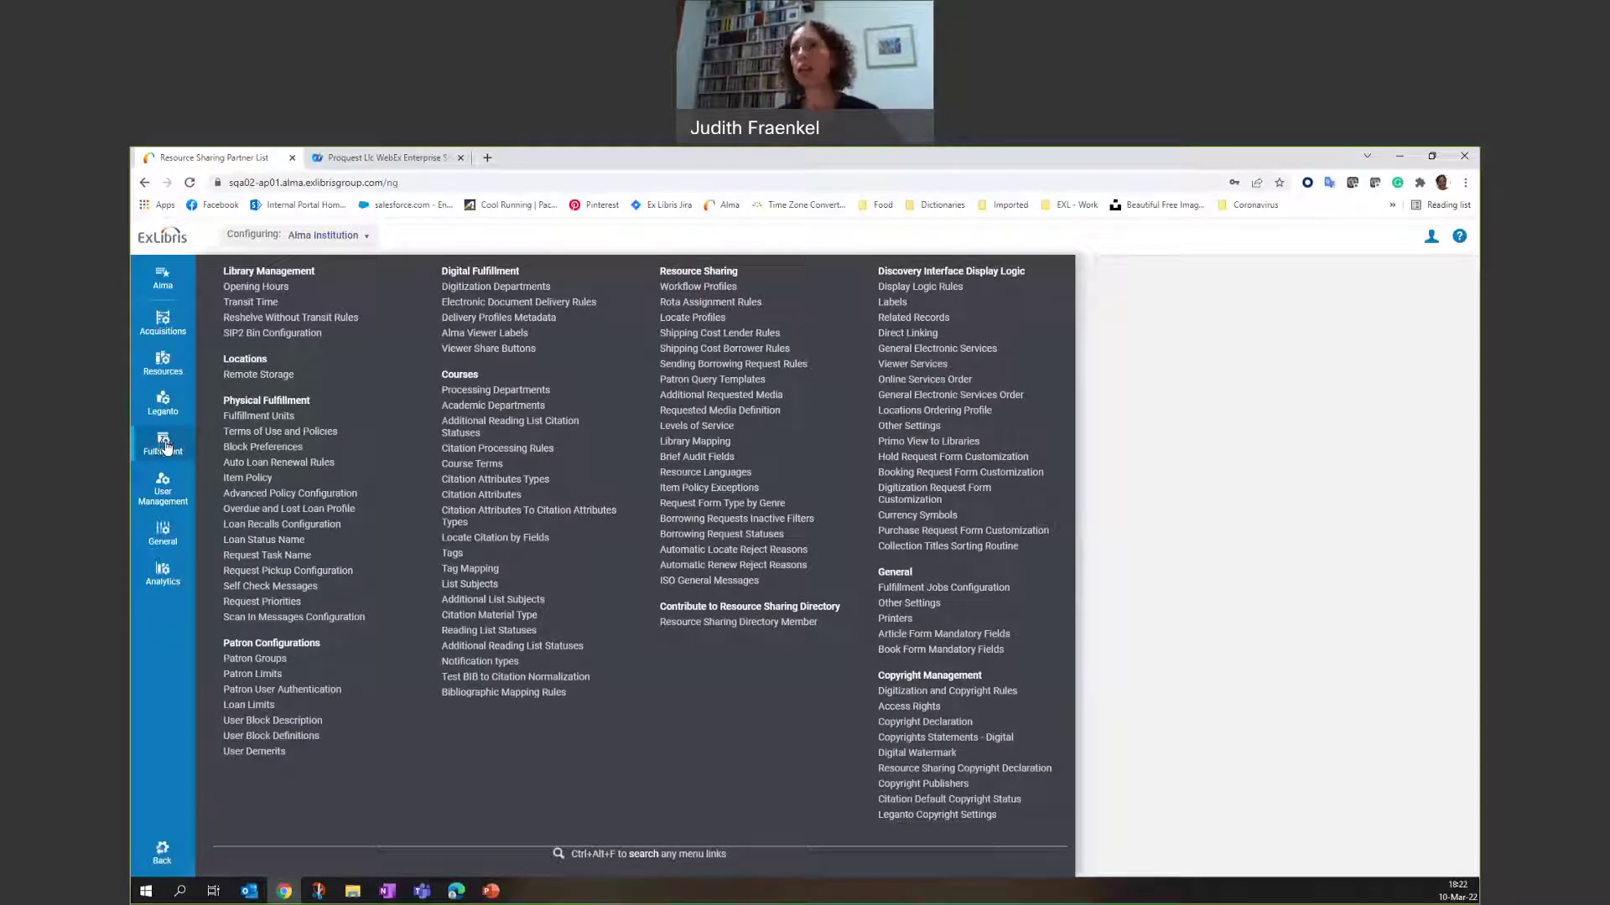
pyautogui.click(733, 624)
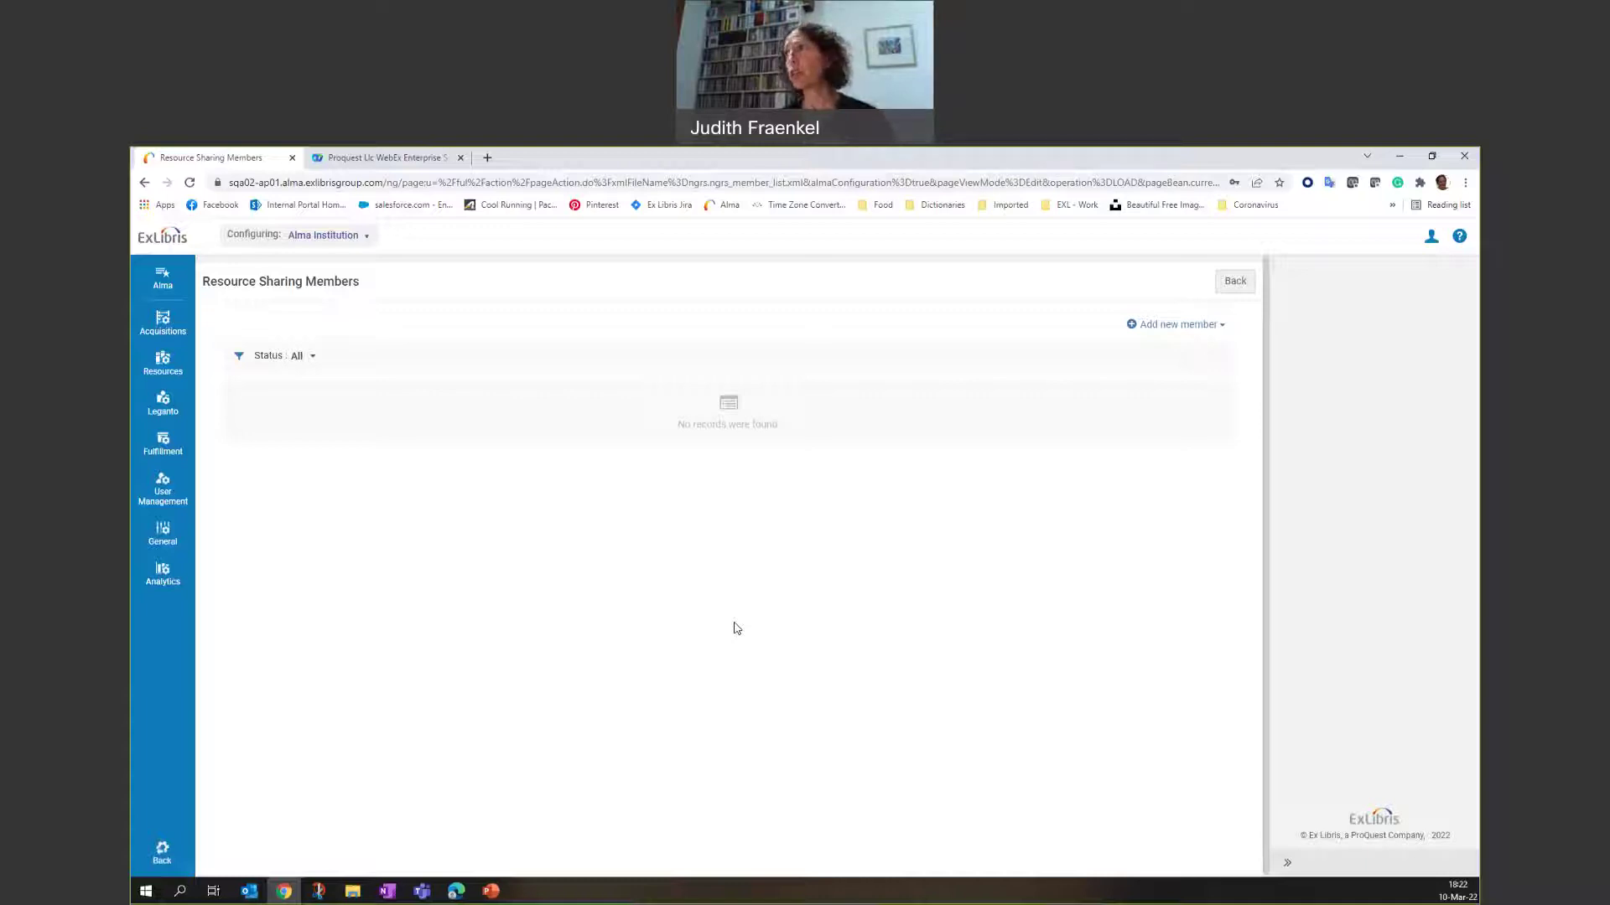
# - Add a new member from the existing Resource Sharing Library
pyautogui.click(1172, 327)
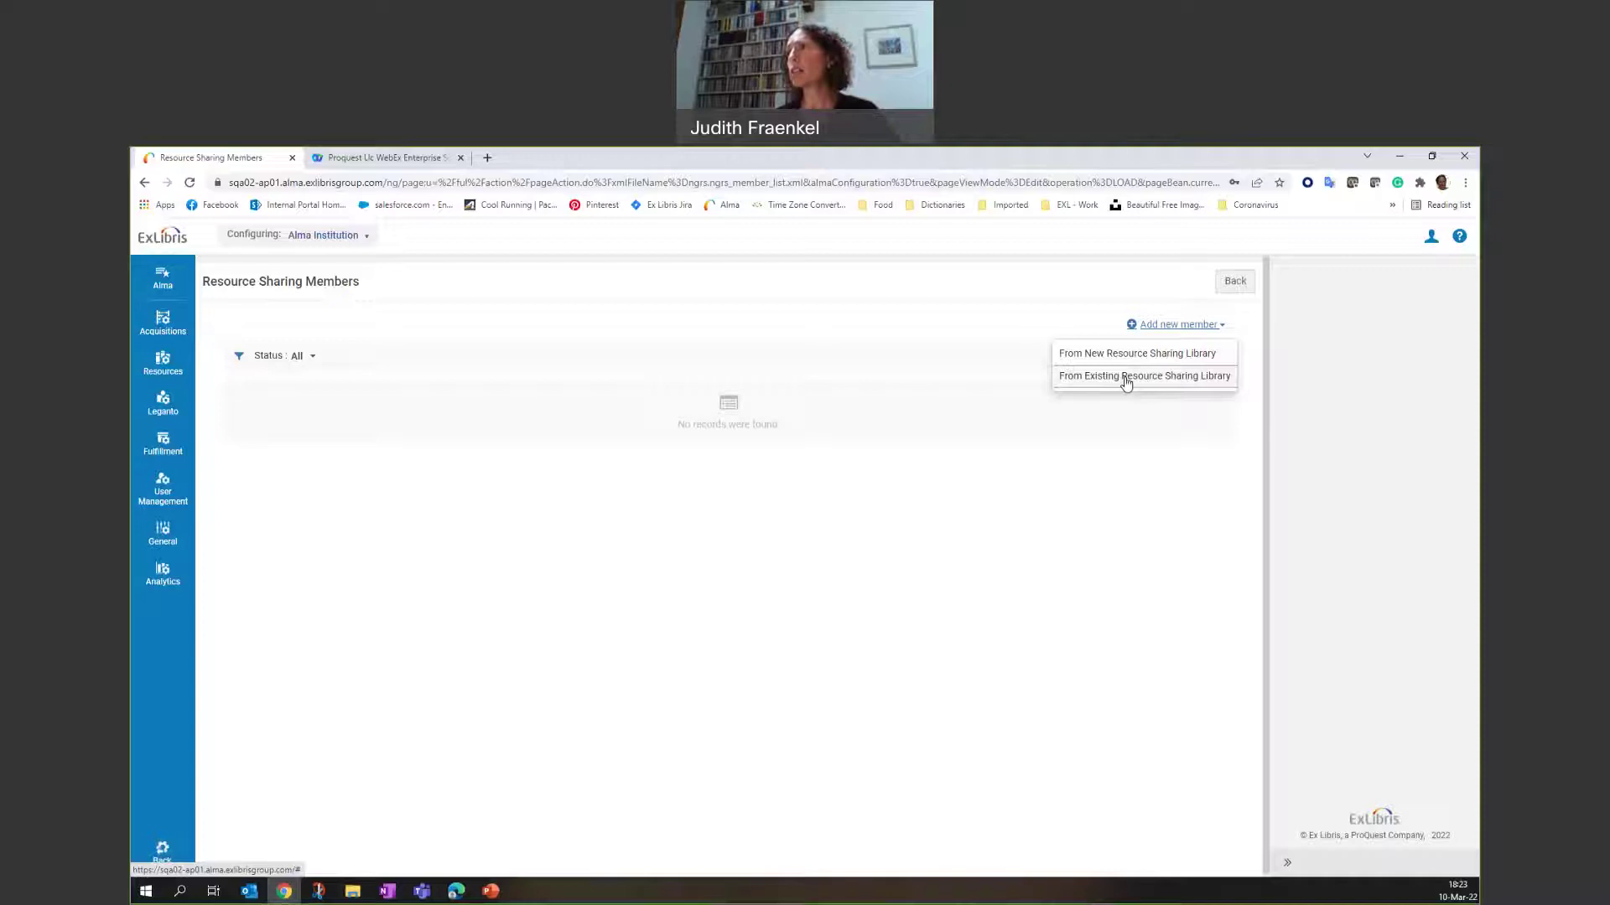
pyautogui.click(1125, 382)
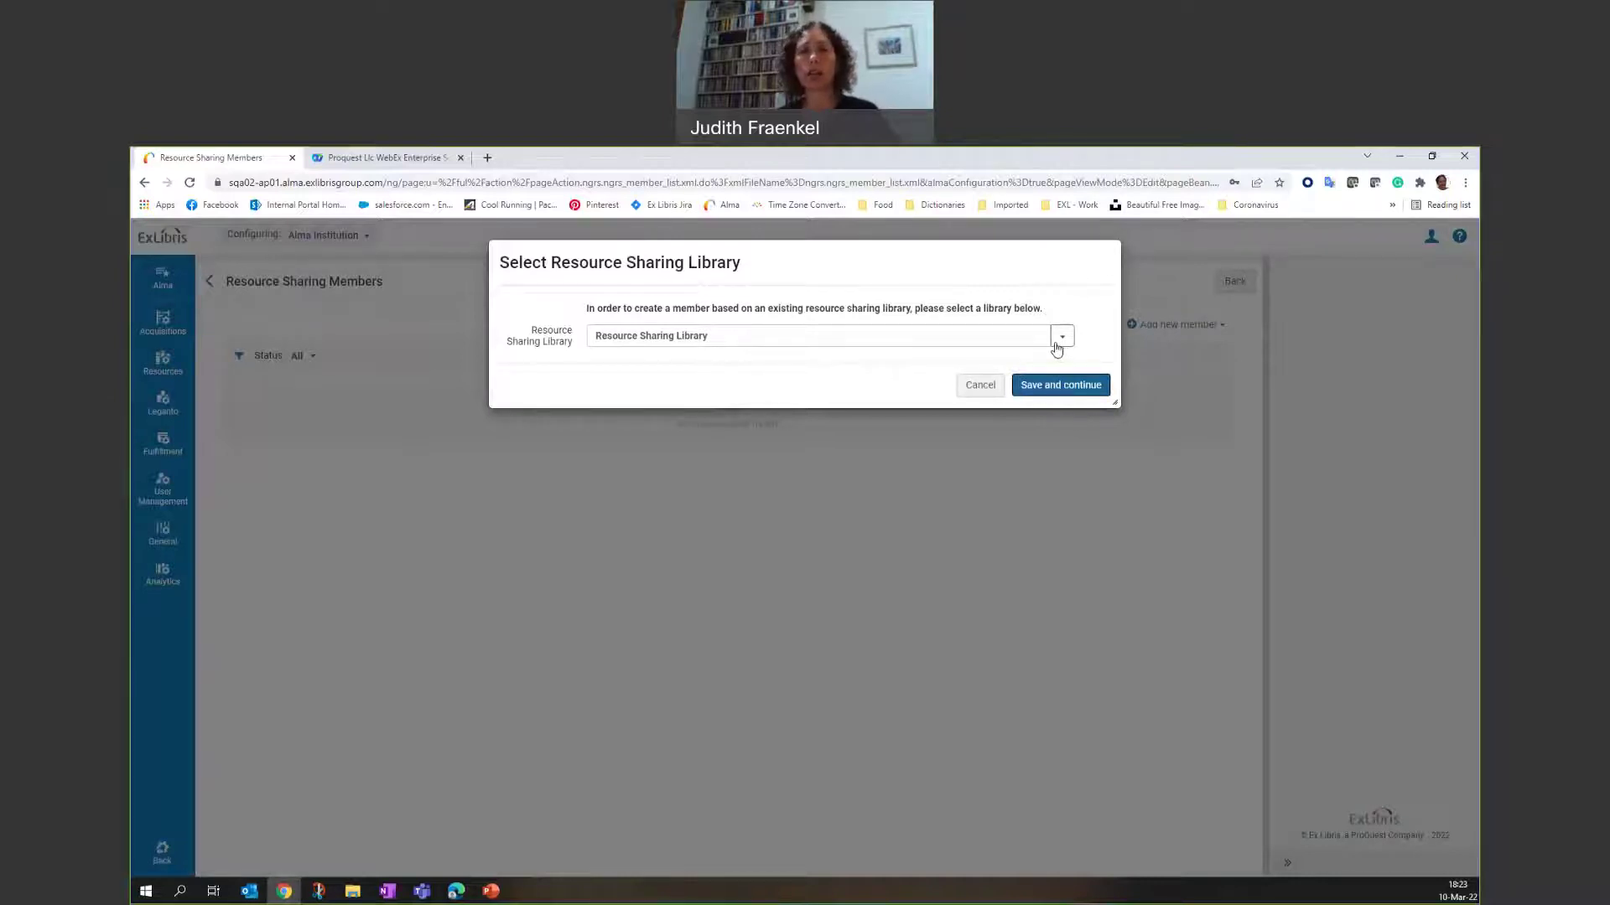
pyautogui.click(1057, 343)
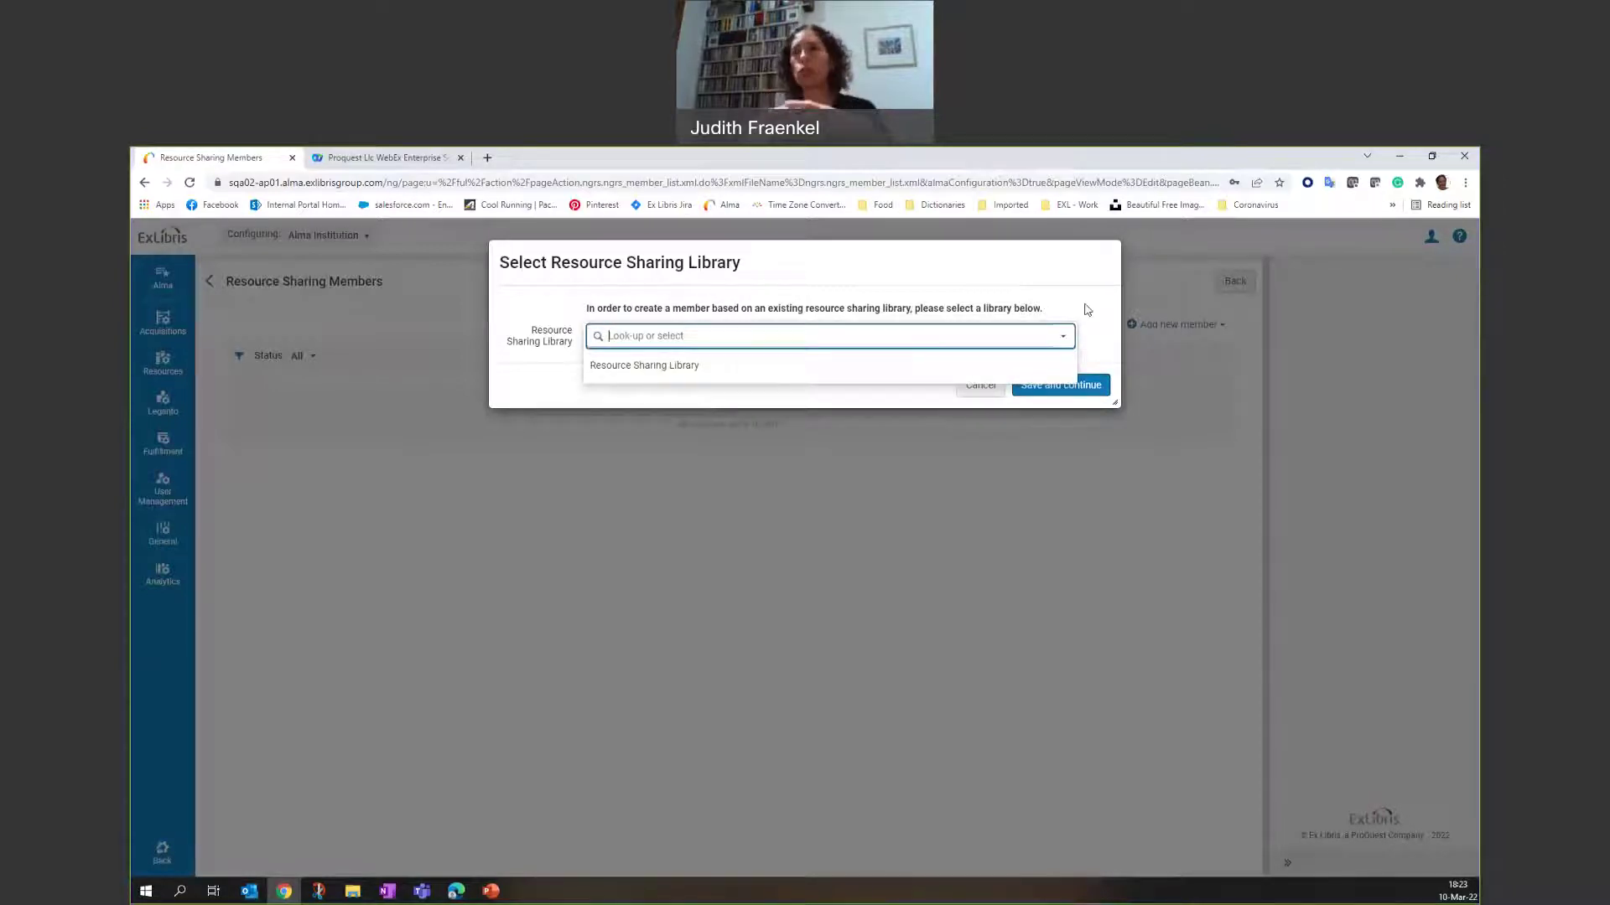
pyautogui.click(635, 366)
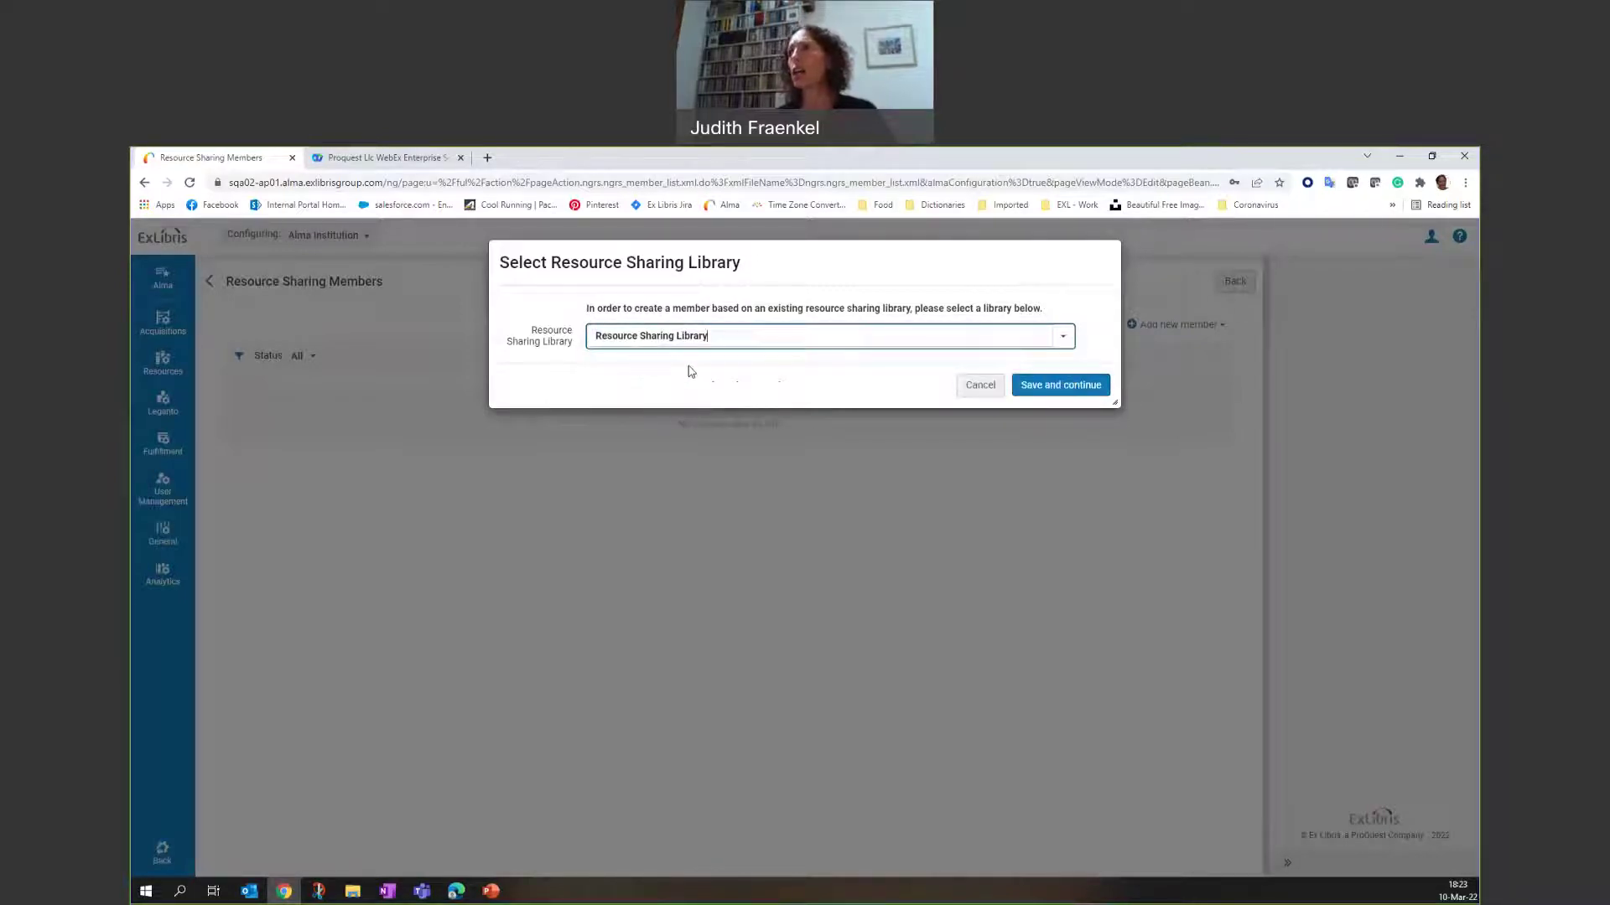
# - Continue to the member form and set the member address country to United States
pyautogui.click(1038, 387)
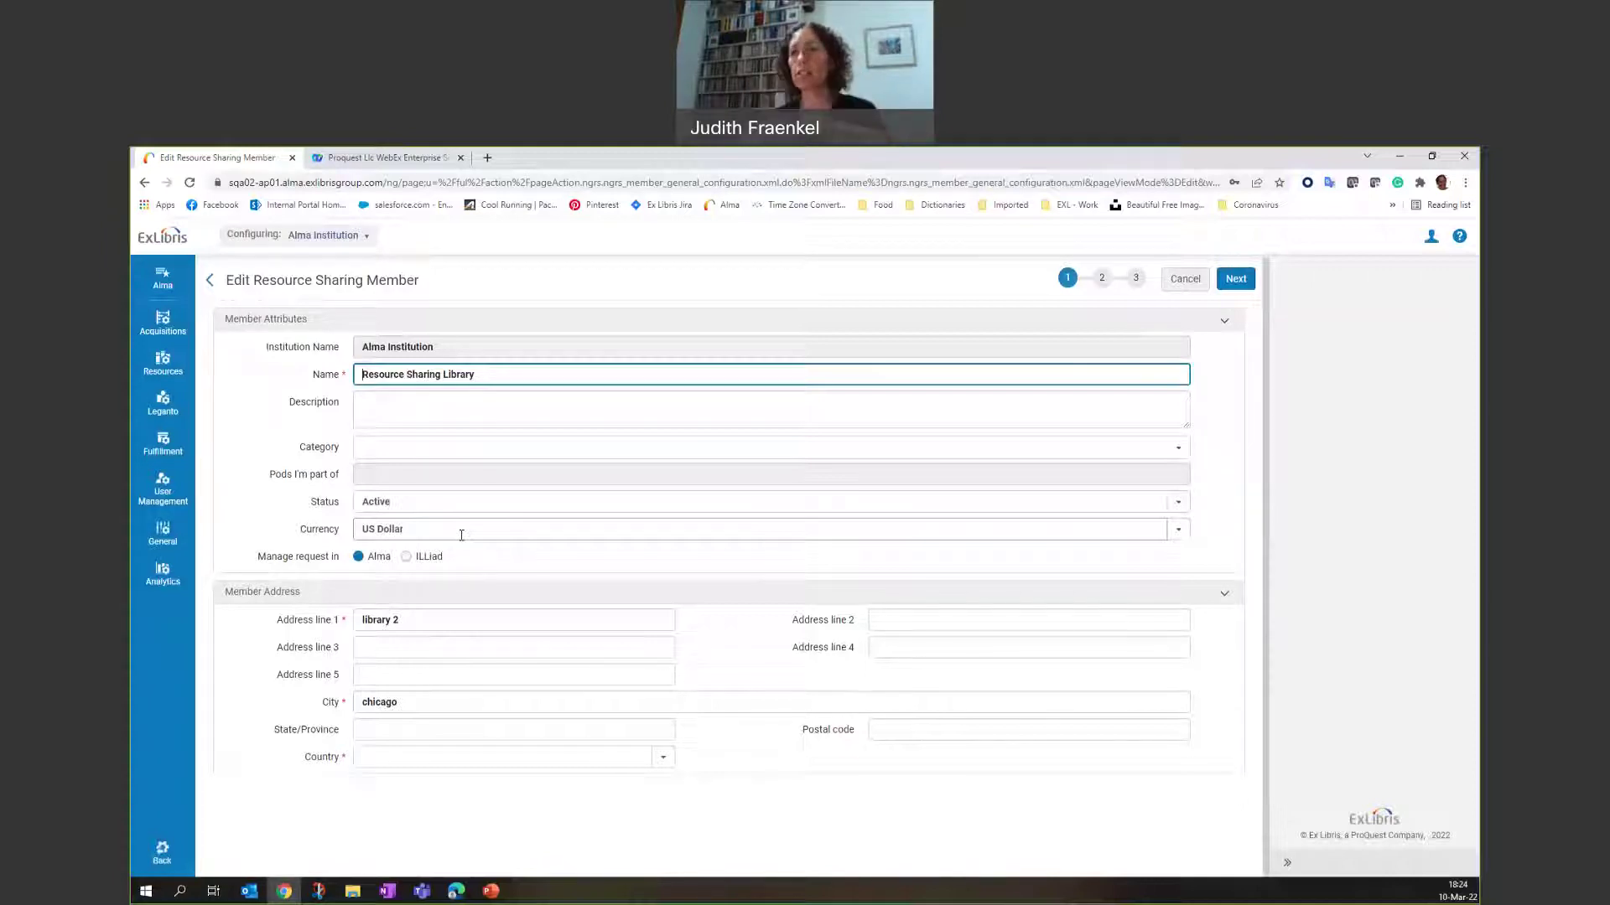
pyautogui.click(366, 761)
pyautogui.write('United')
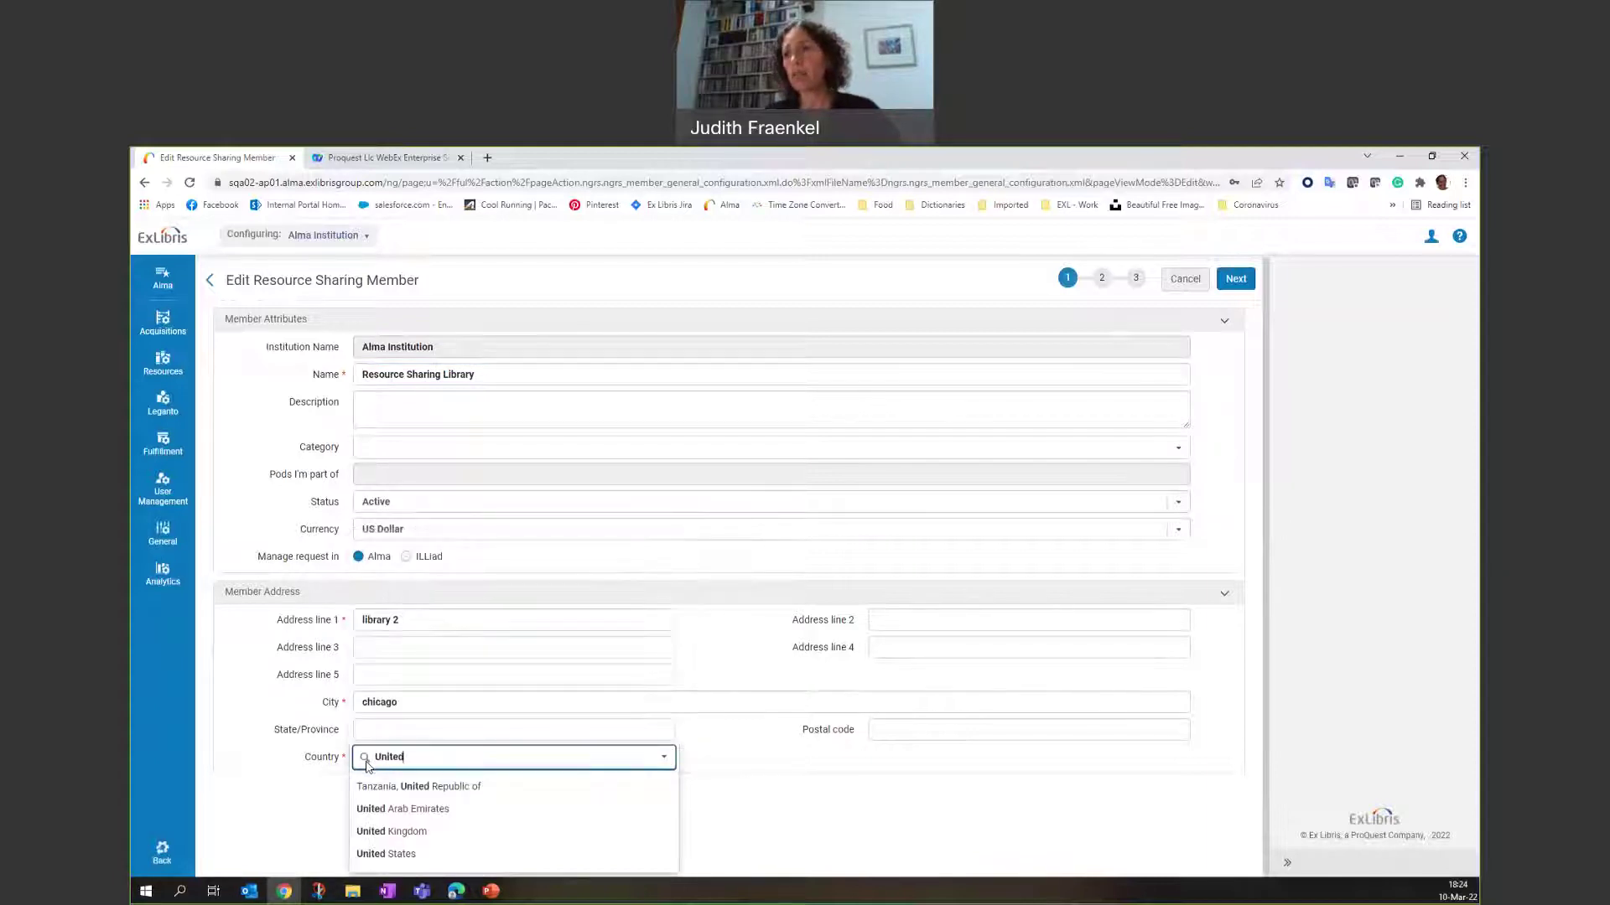
pyautogui.click(382, 862)
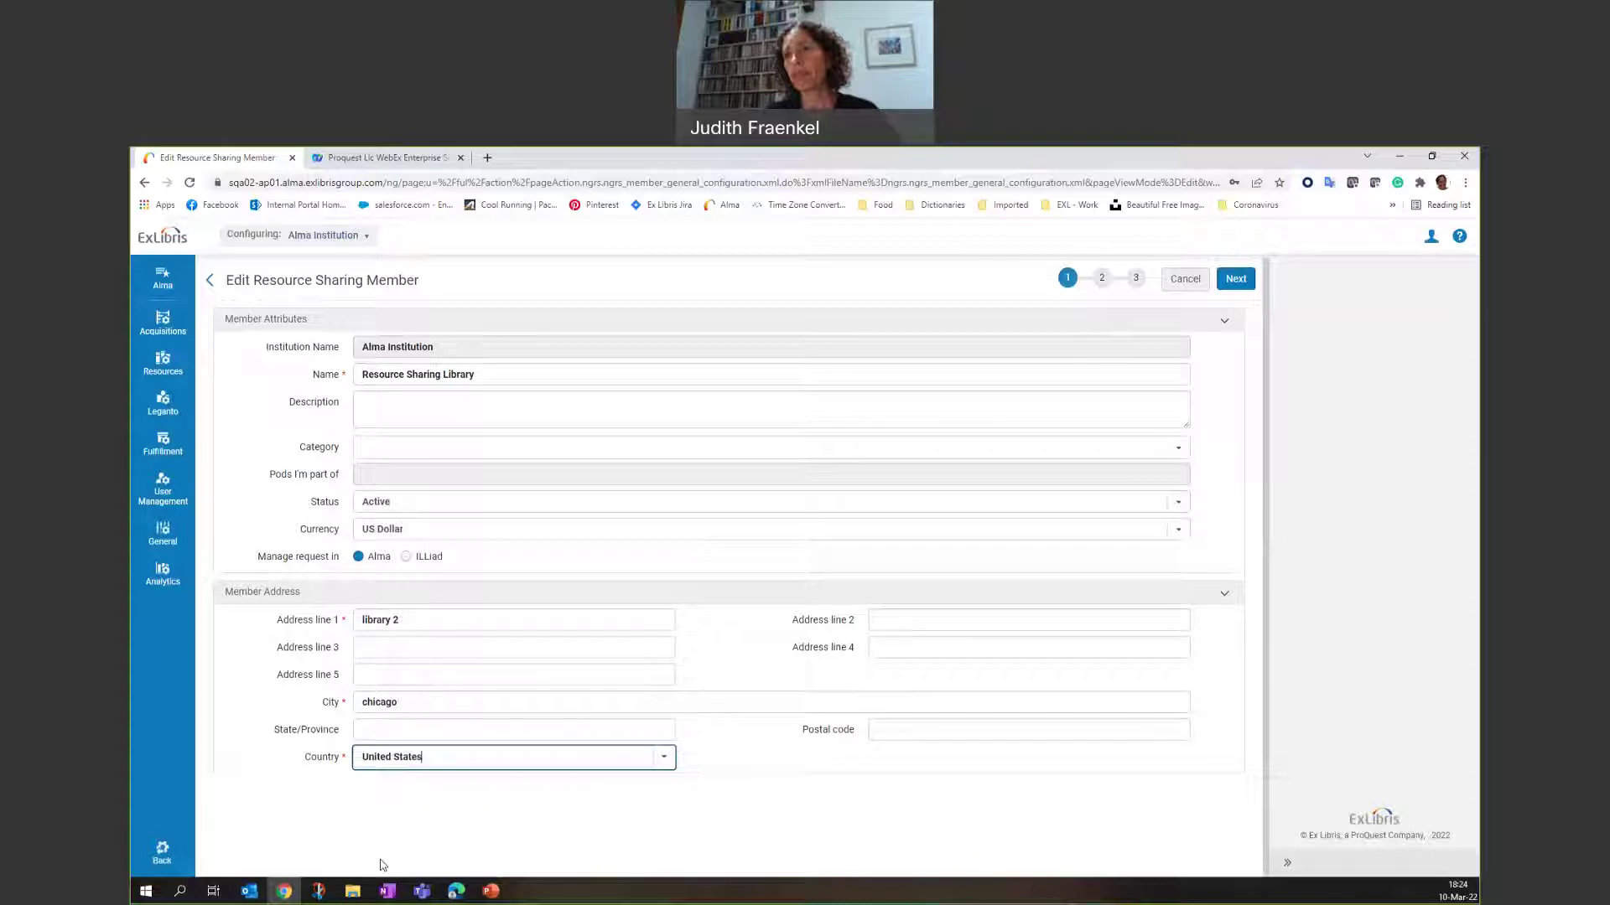
pyautogui.click(336, 854)
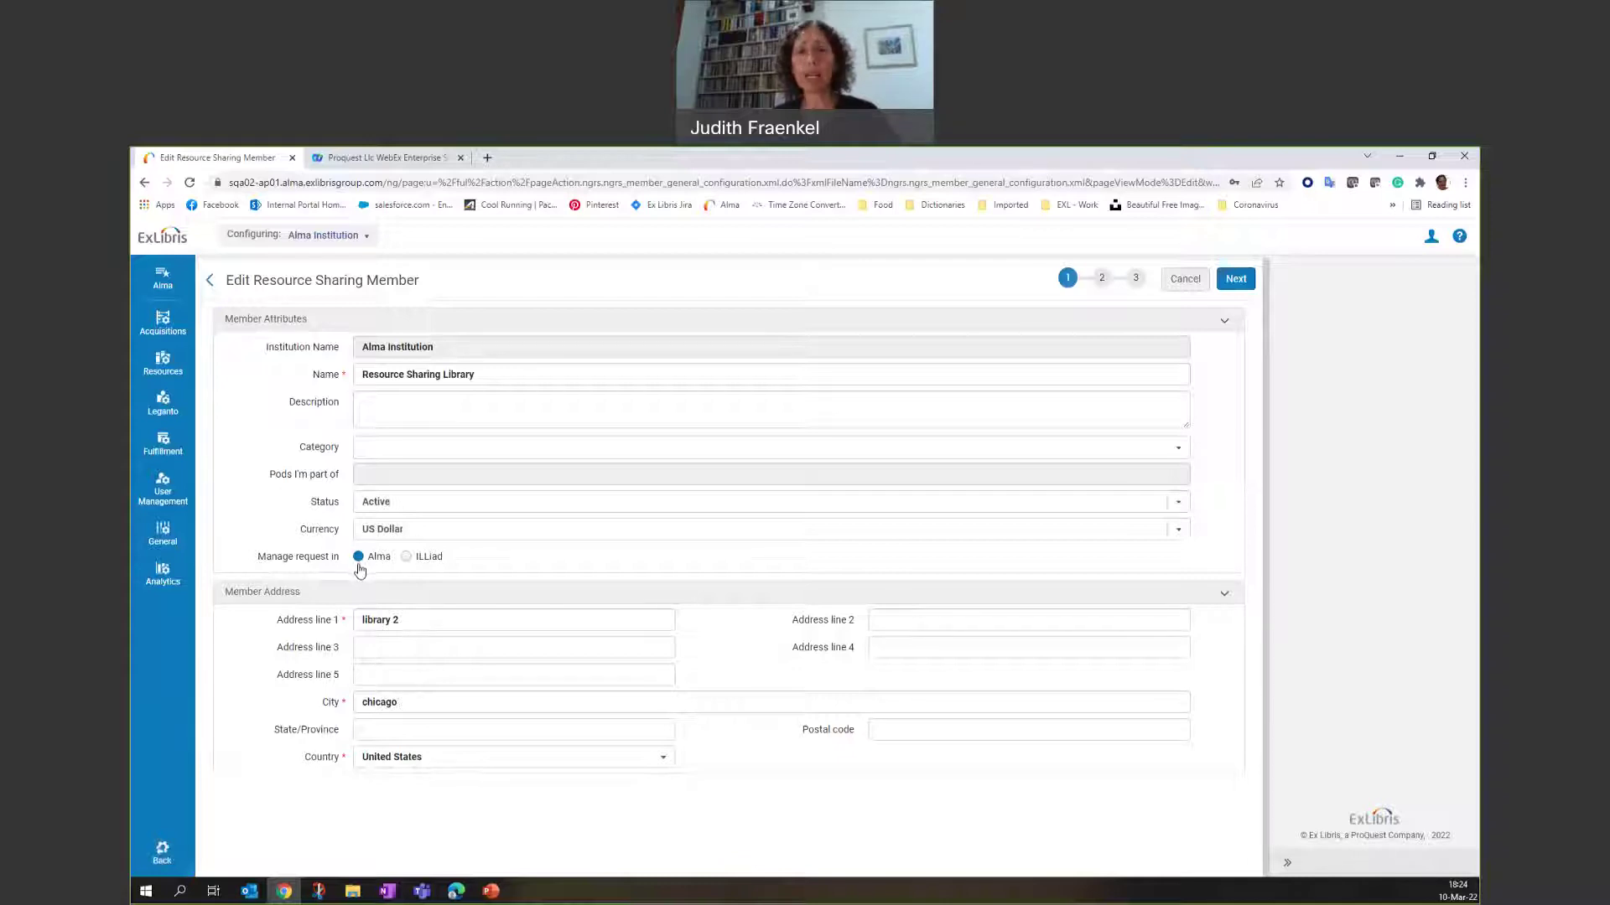
# - Set the member's requests to be managed in Alma rather than ILLiad
pyautogui.click(406, 558)
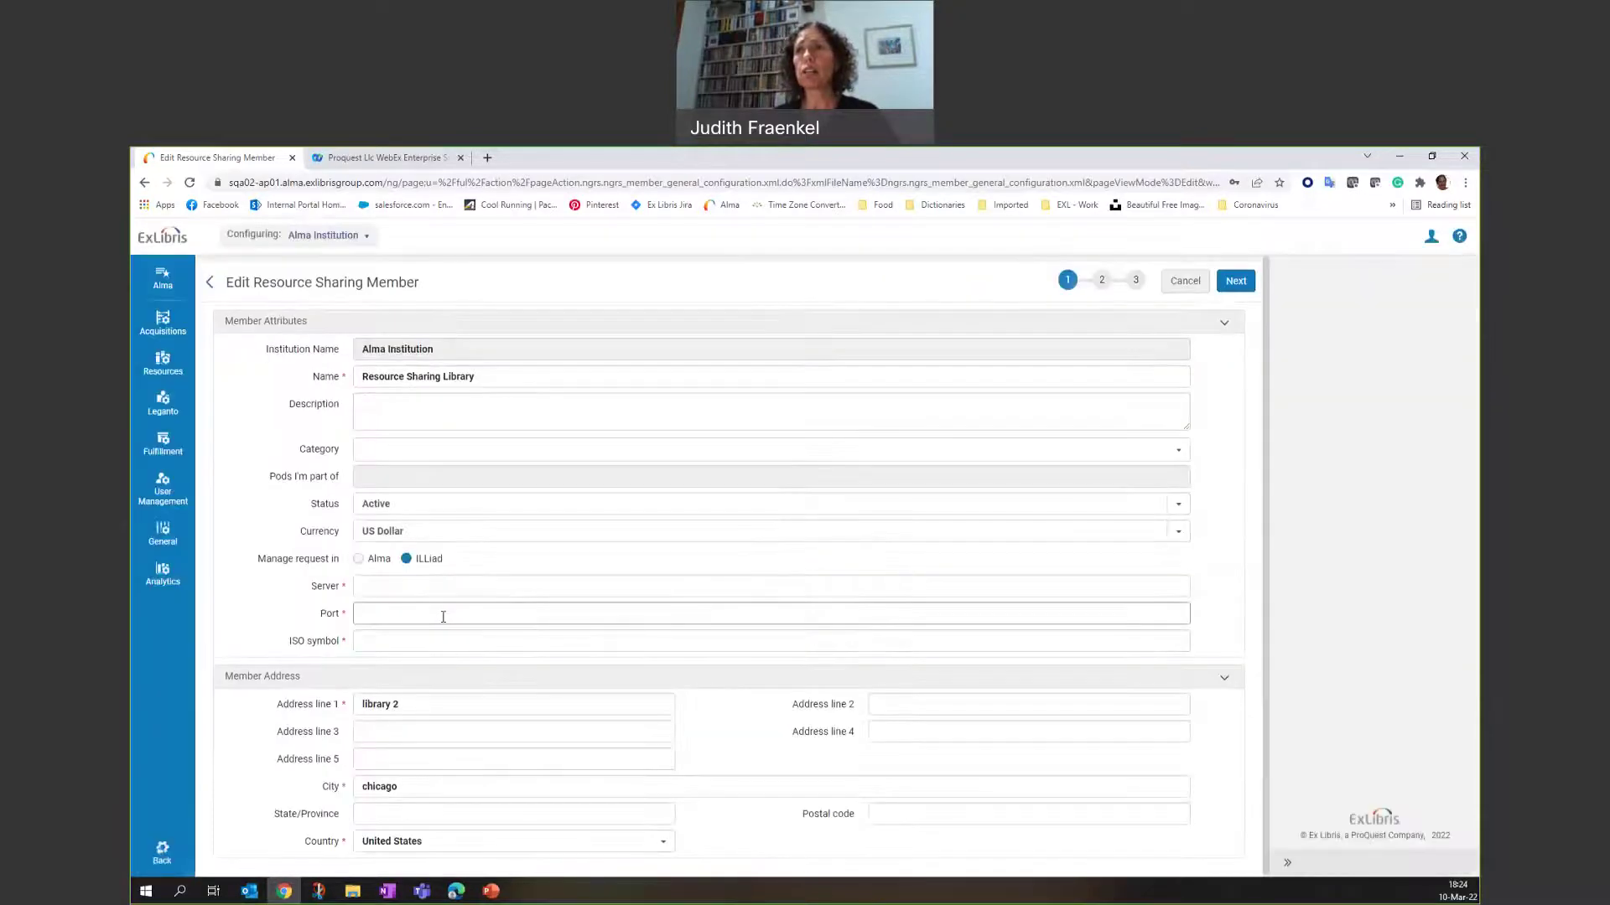
pyautogui.click(356, 588)
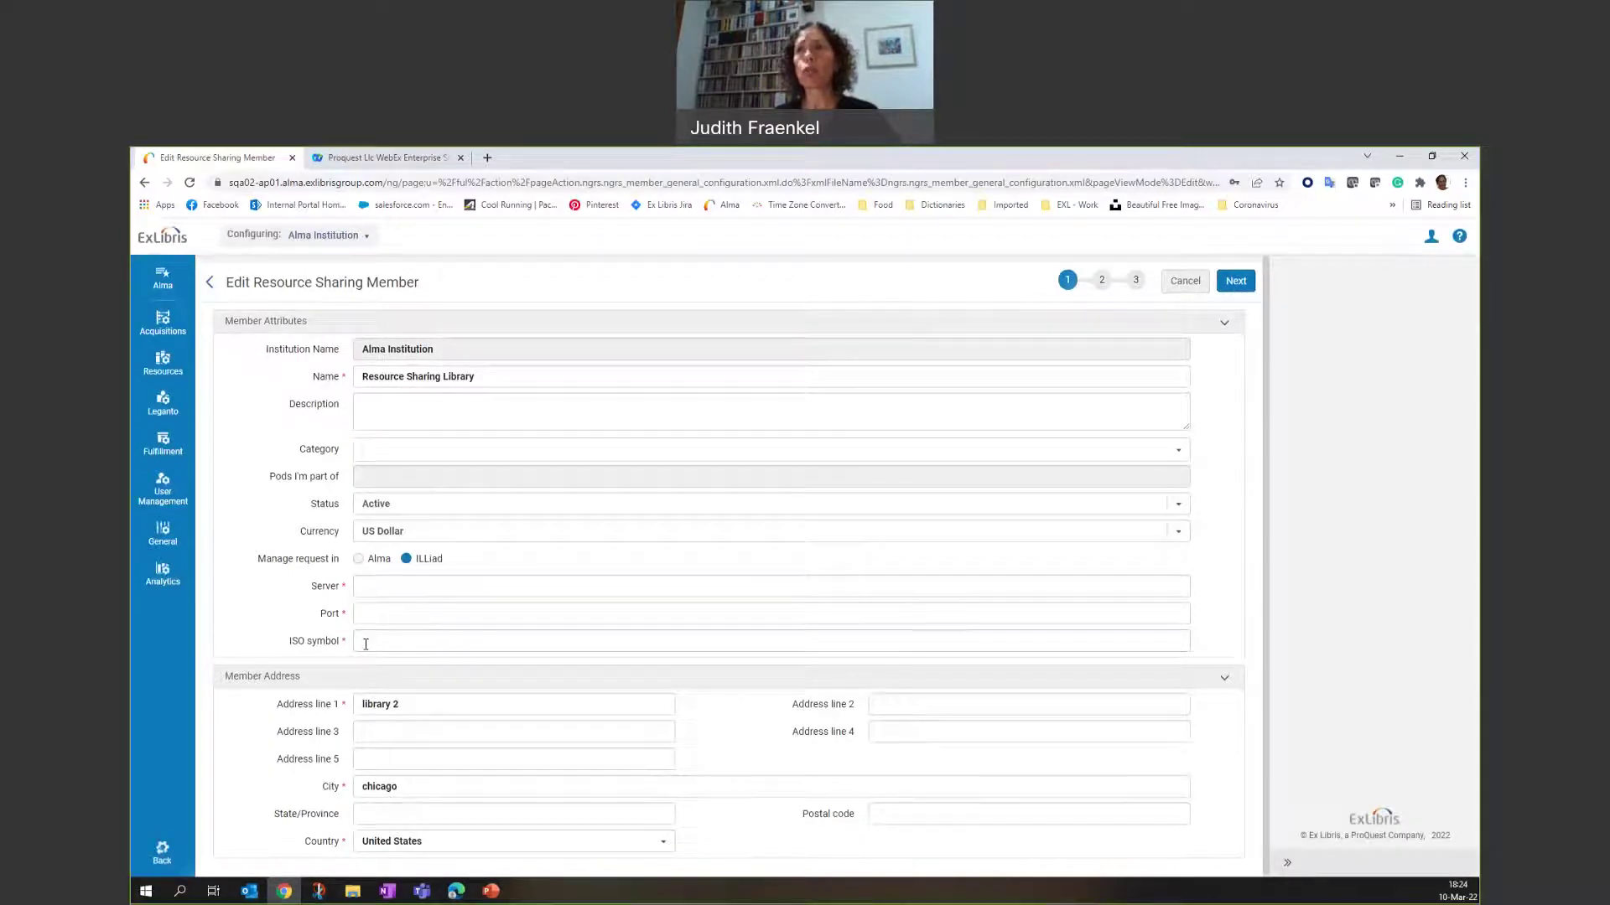
pyautogui.click(400, 641)
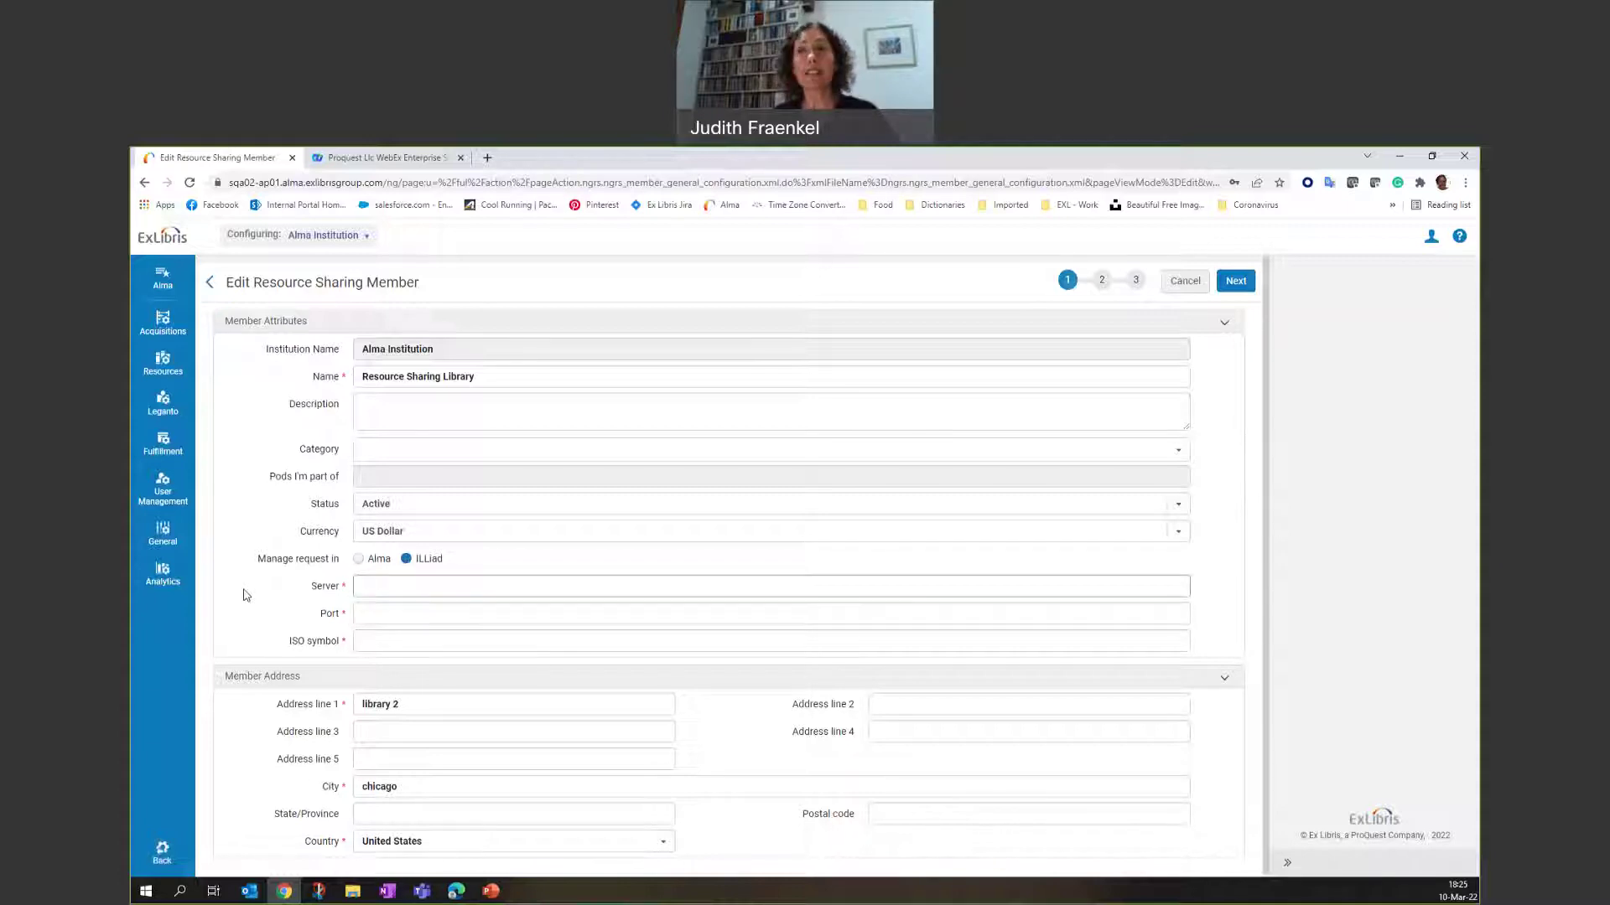
pyautogui.click(357, 558)
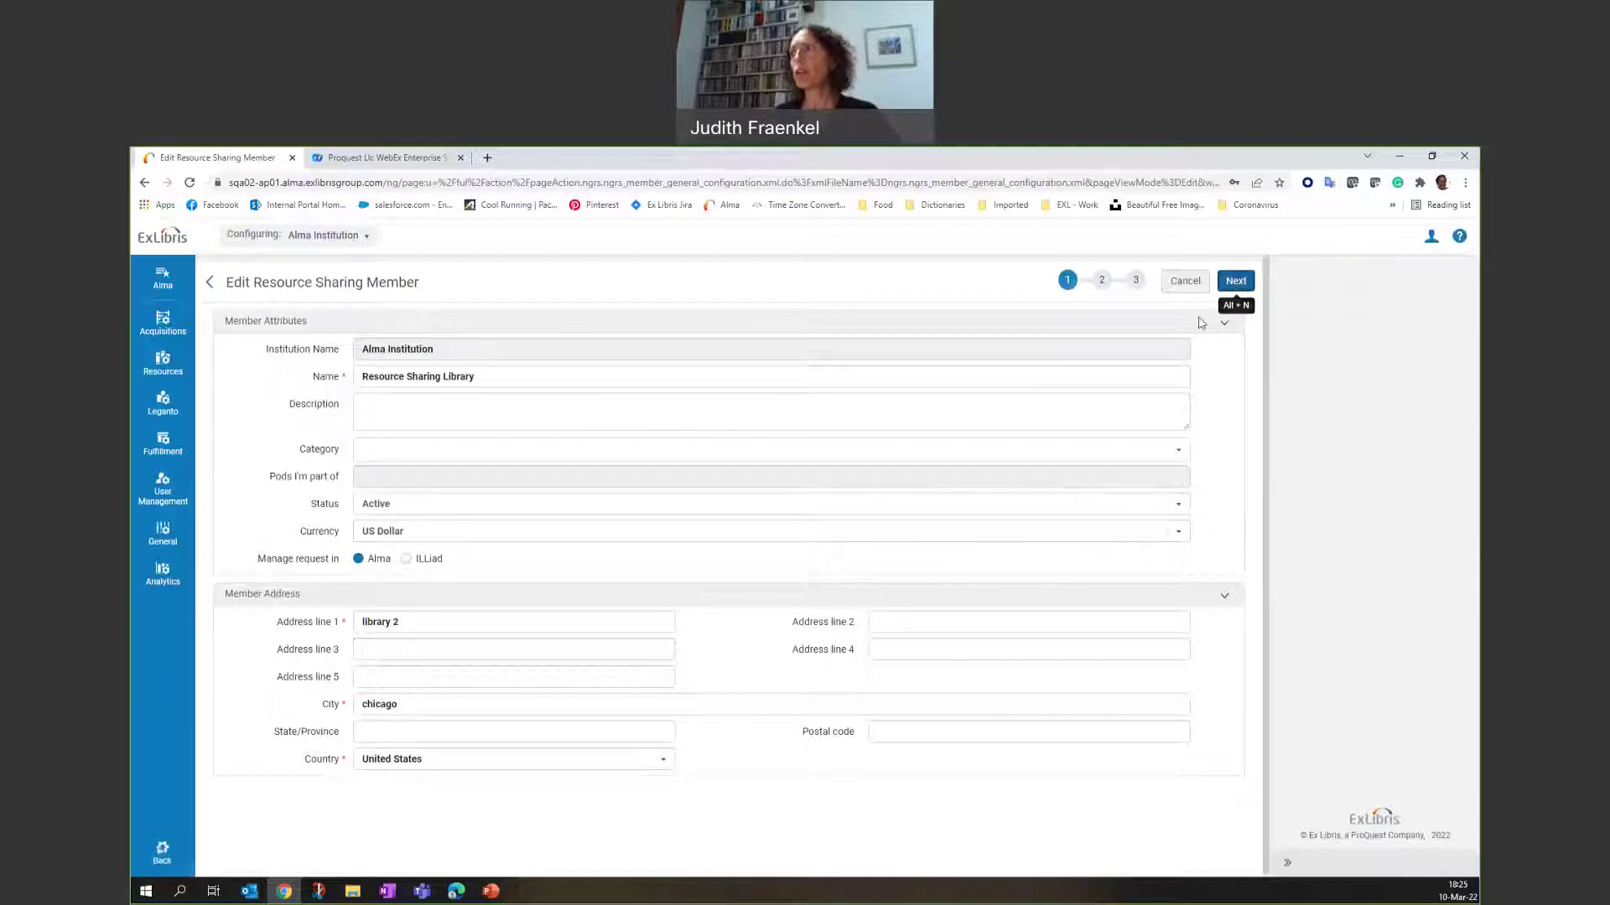
# - Advance to the Edit Lending Policies page with Alt+N
pyautogui.hotkey('alt', 'n')
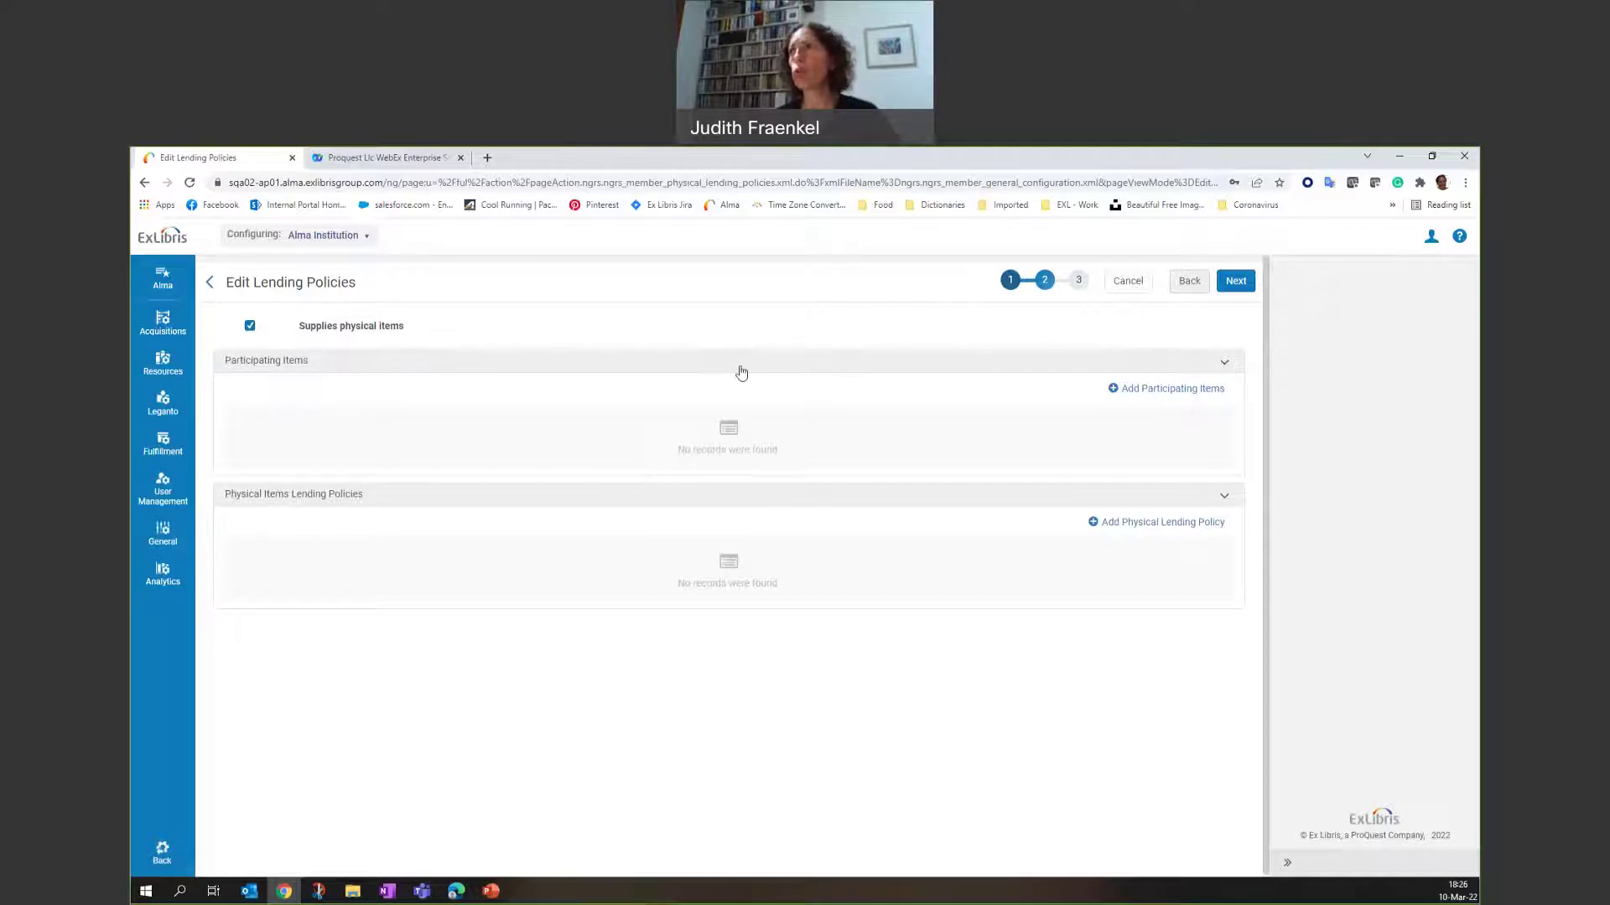
# - Add a participating item set named 'Normal ILL'
pyautogui.click(1138, 390)
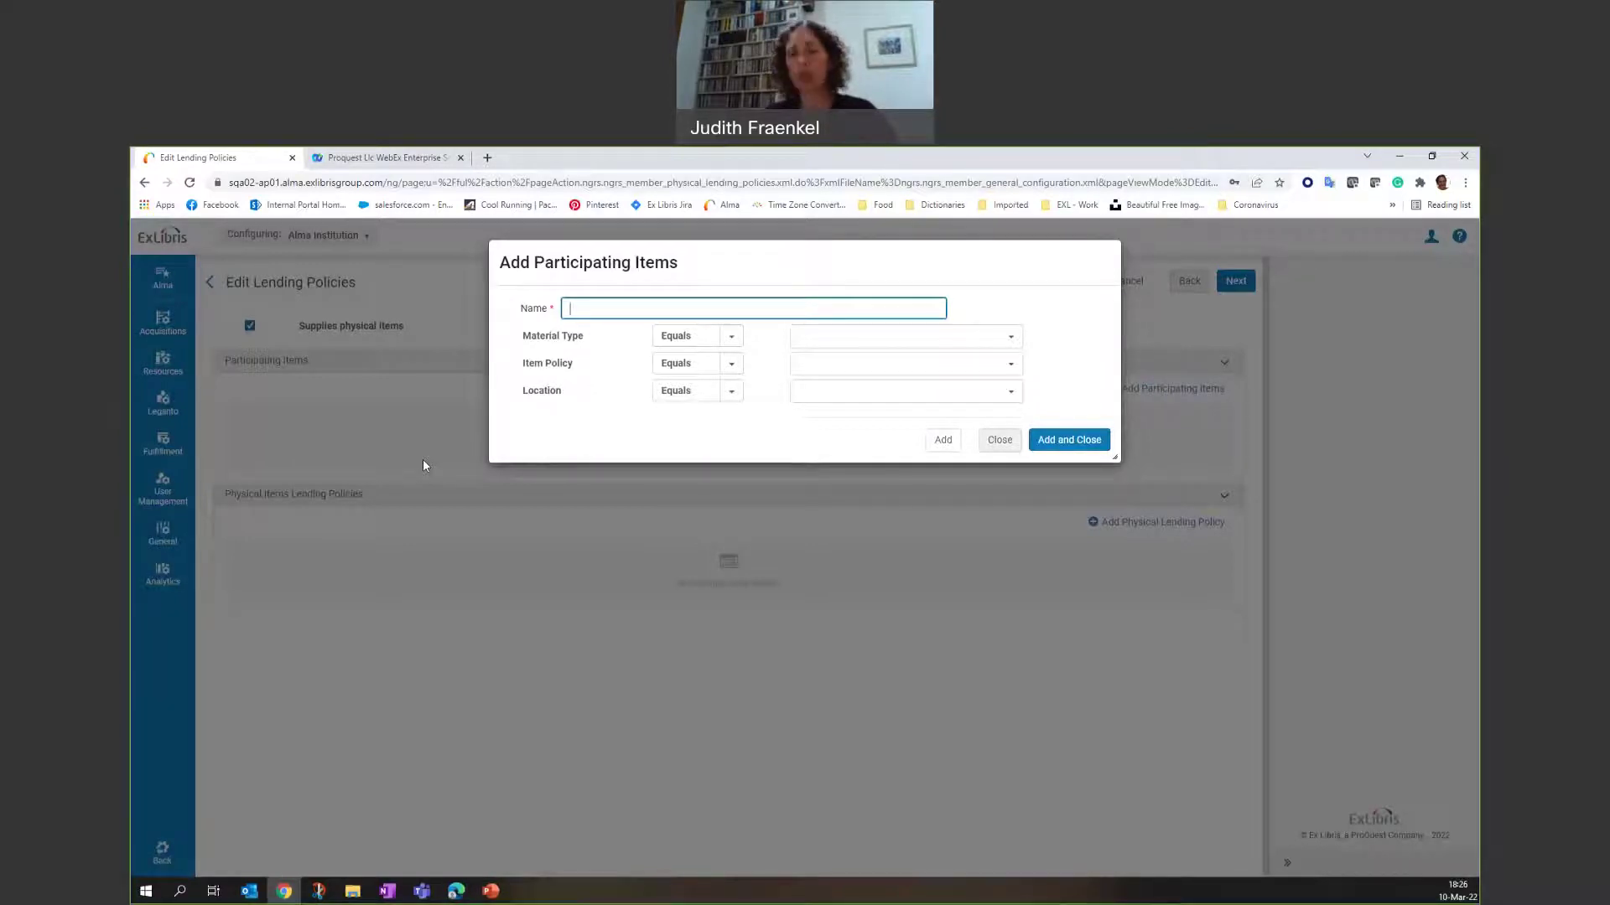
pyautogui.write('N')
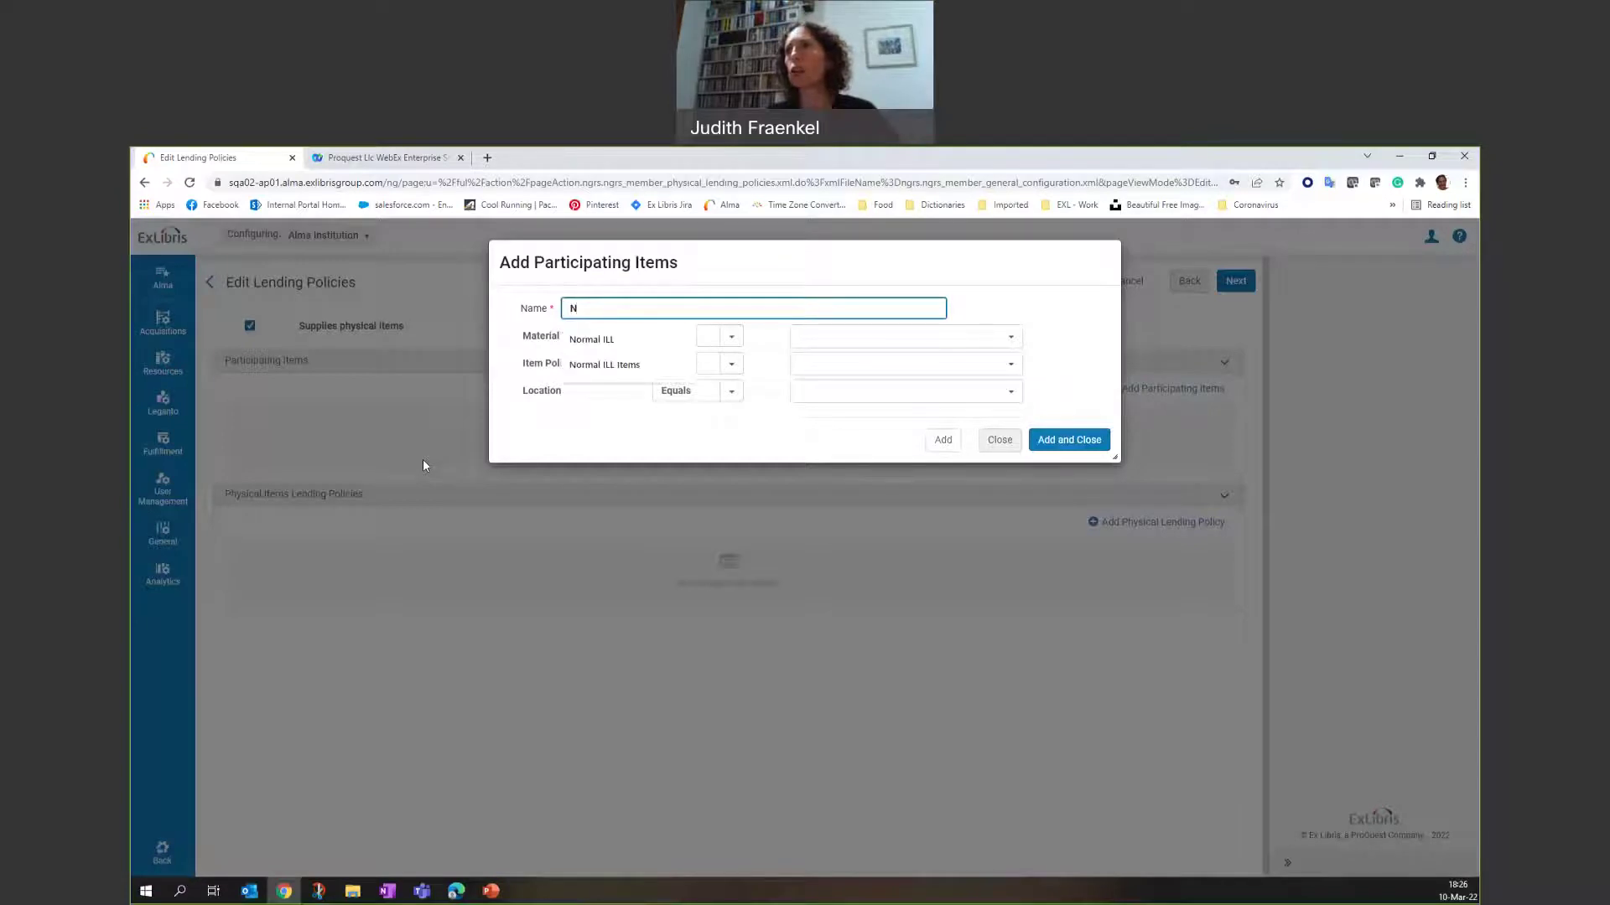
pyautogui.write('ormal ILL')
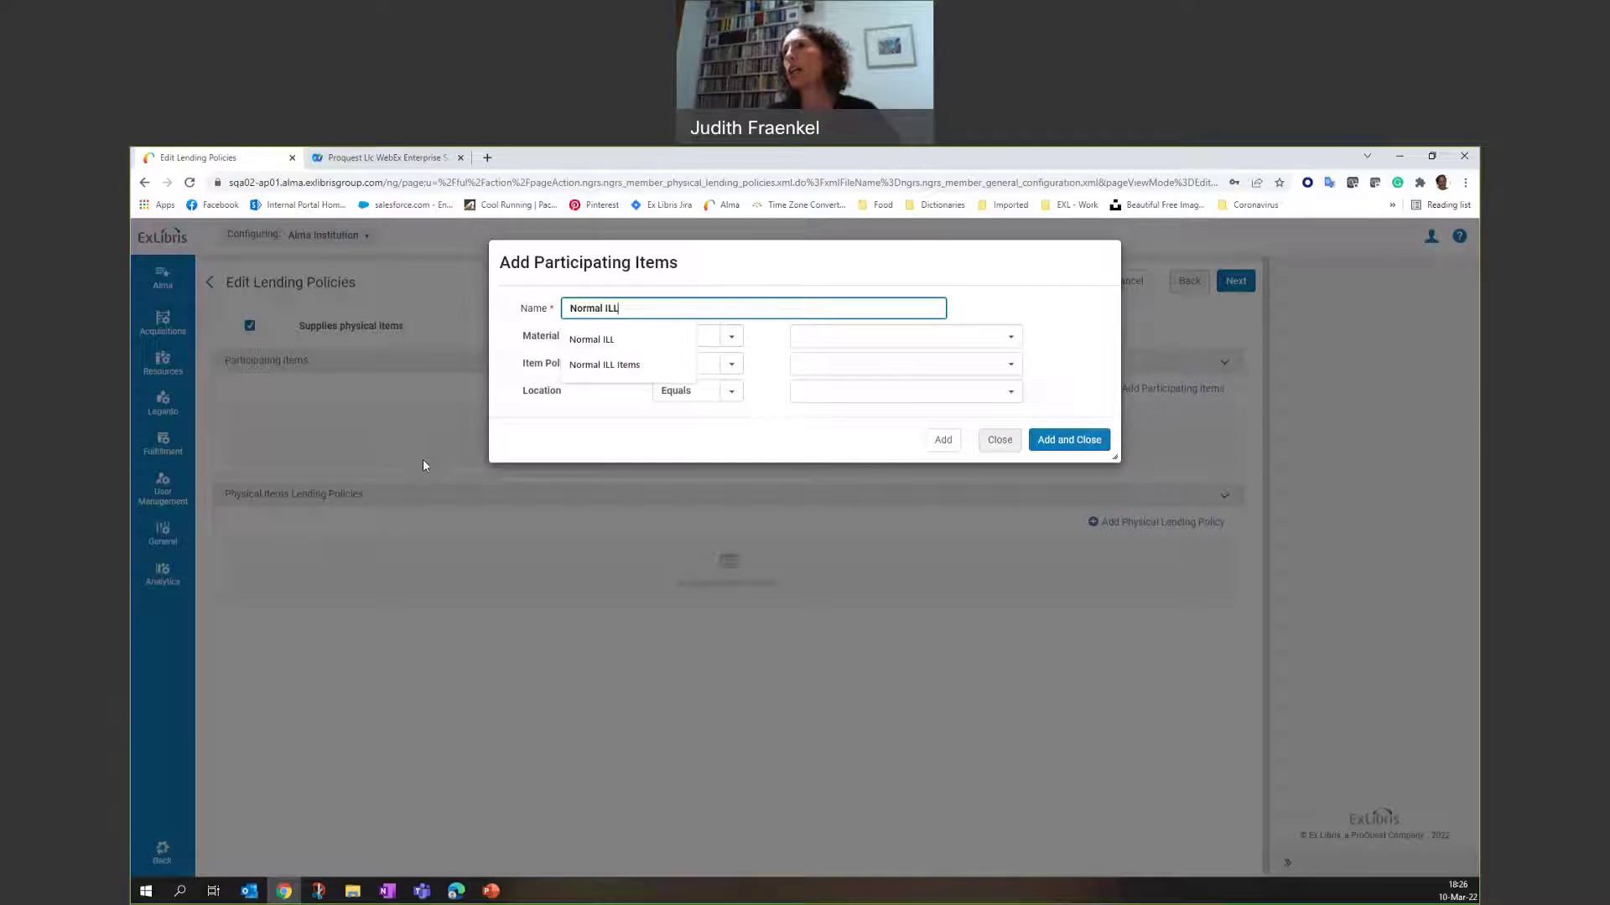
pyautogui.click(713, 266)
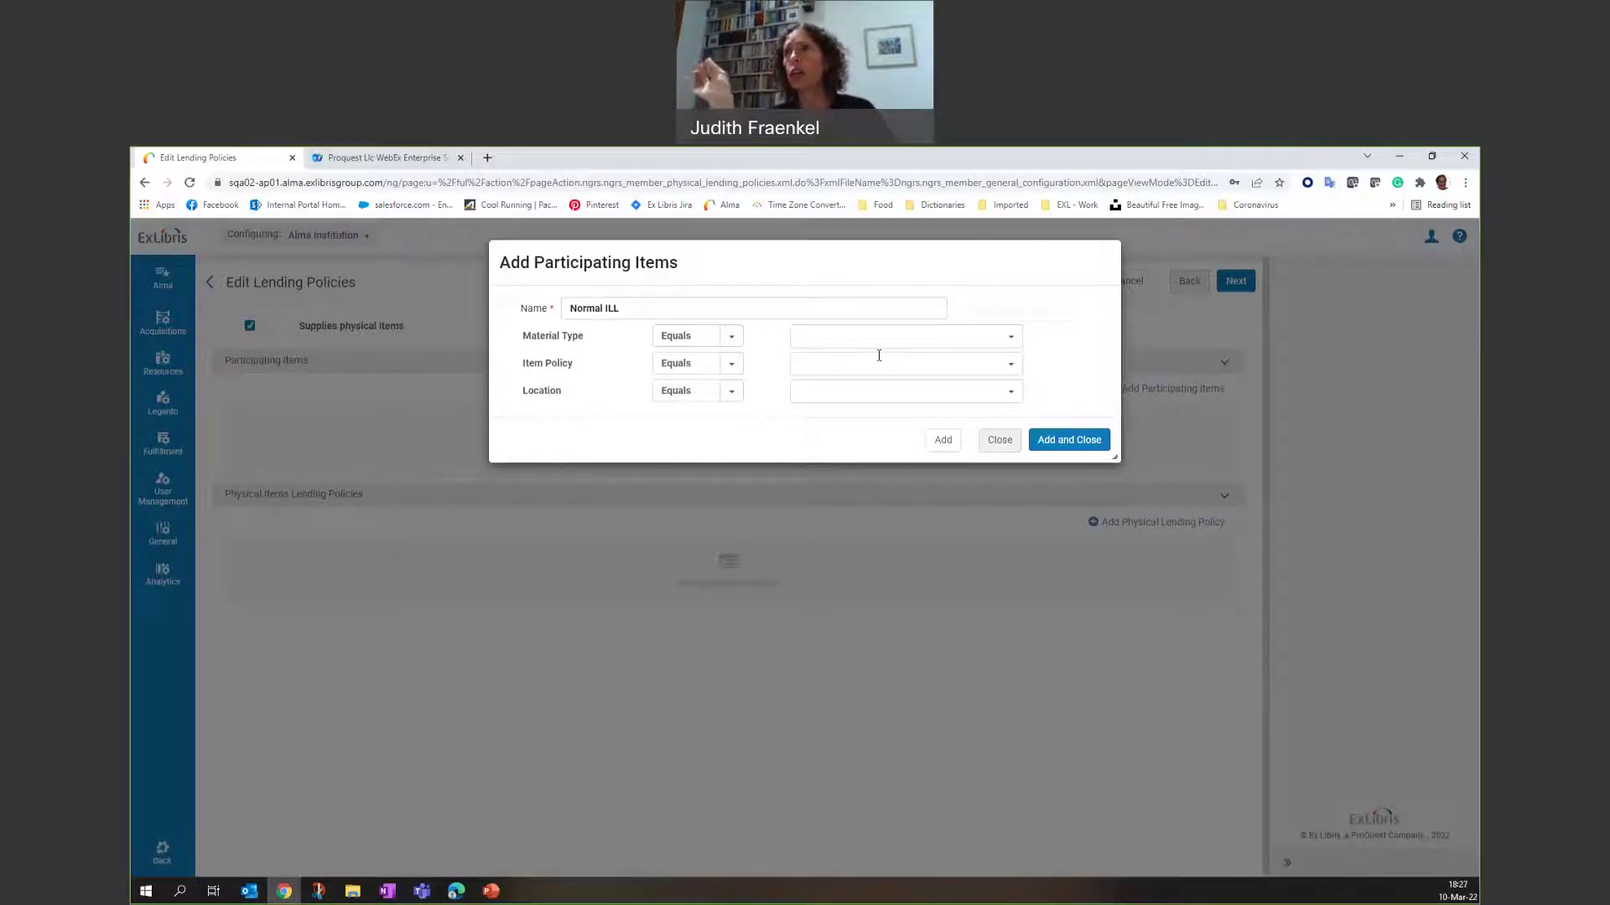
# - Limit Normal ILL to Book material with Two Week Loan and Interlibrary Loan policies
pyautogui.click(1012, 340)
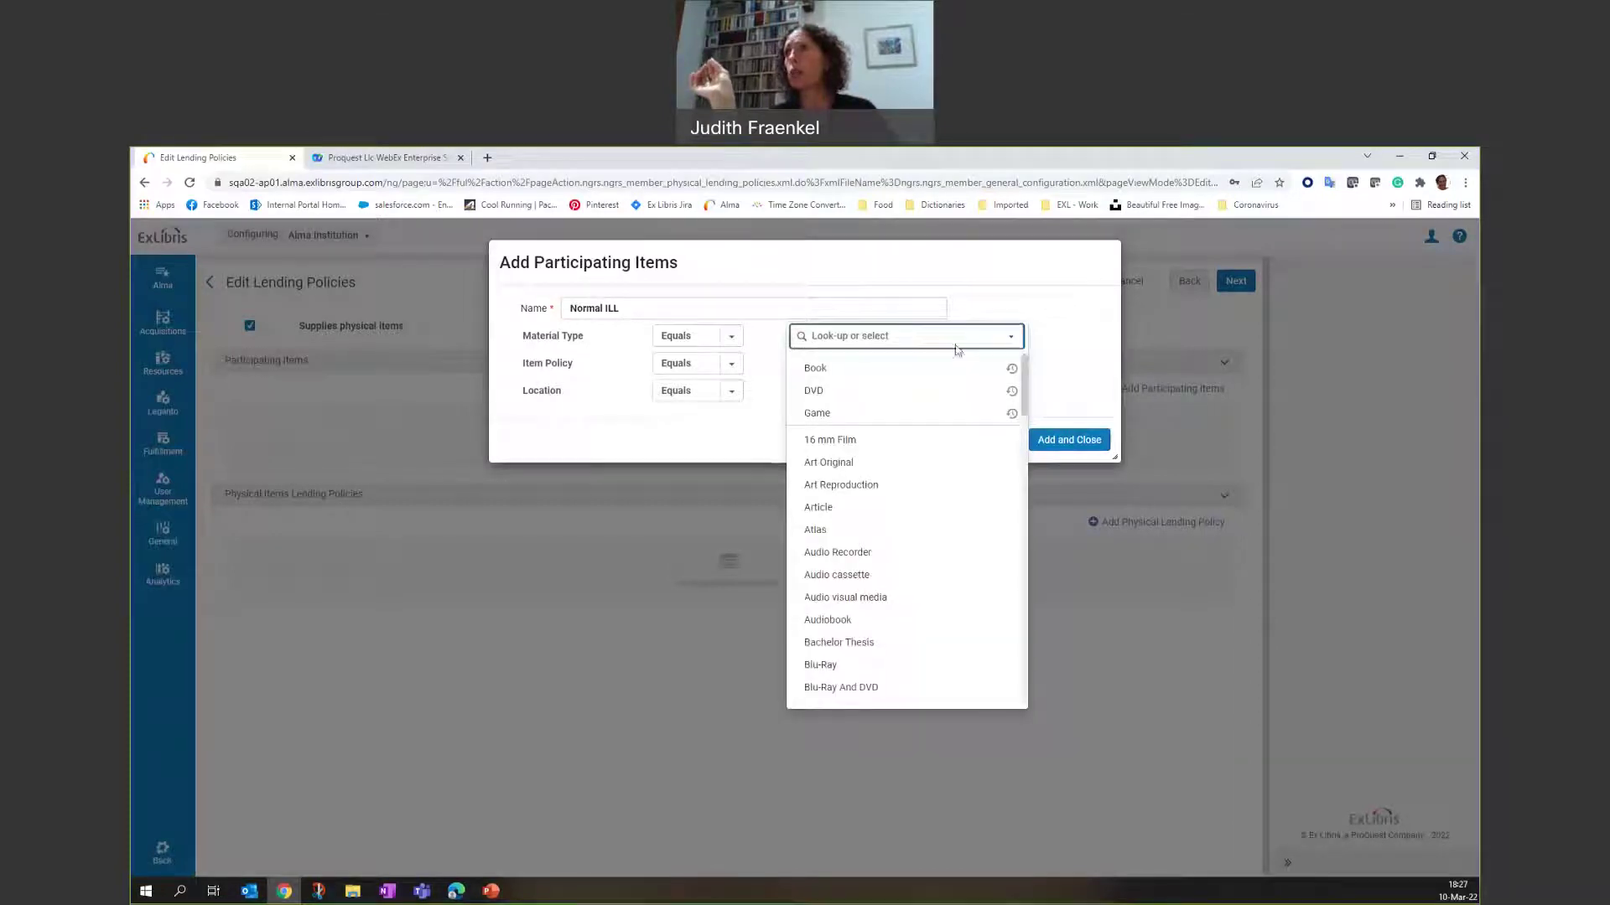
pyautogui.click(814, 370)
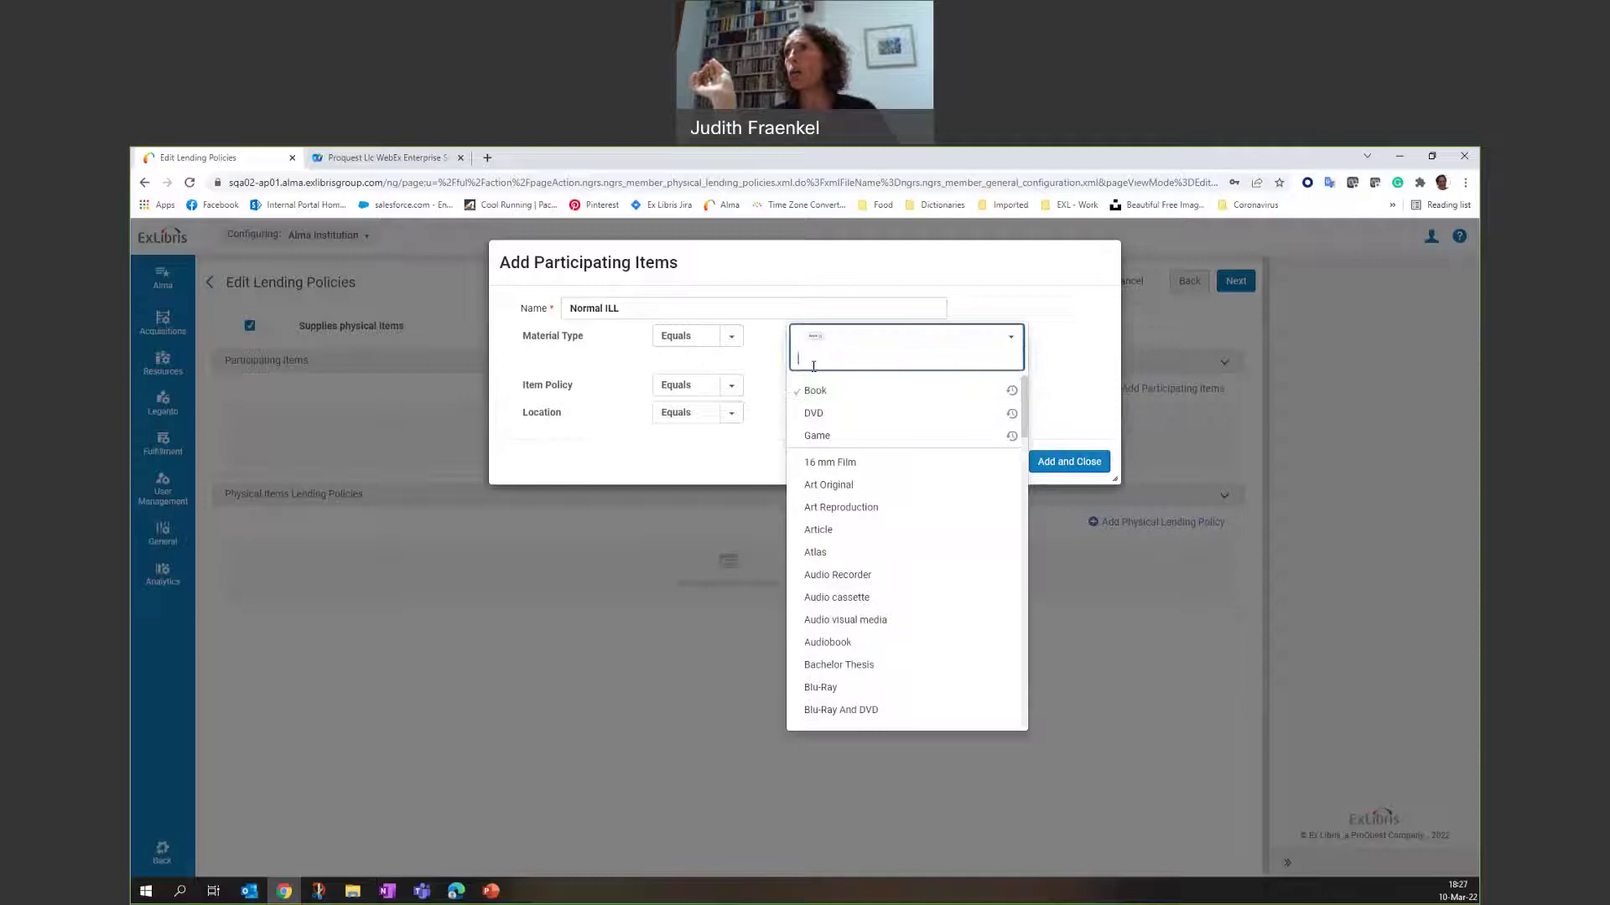
pyautogui.click(759, 366)
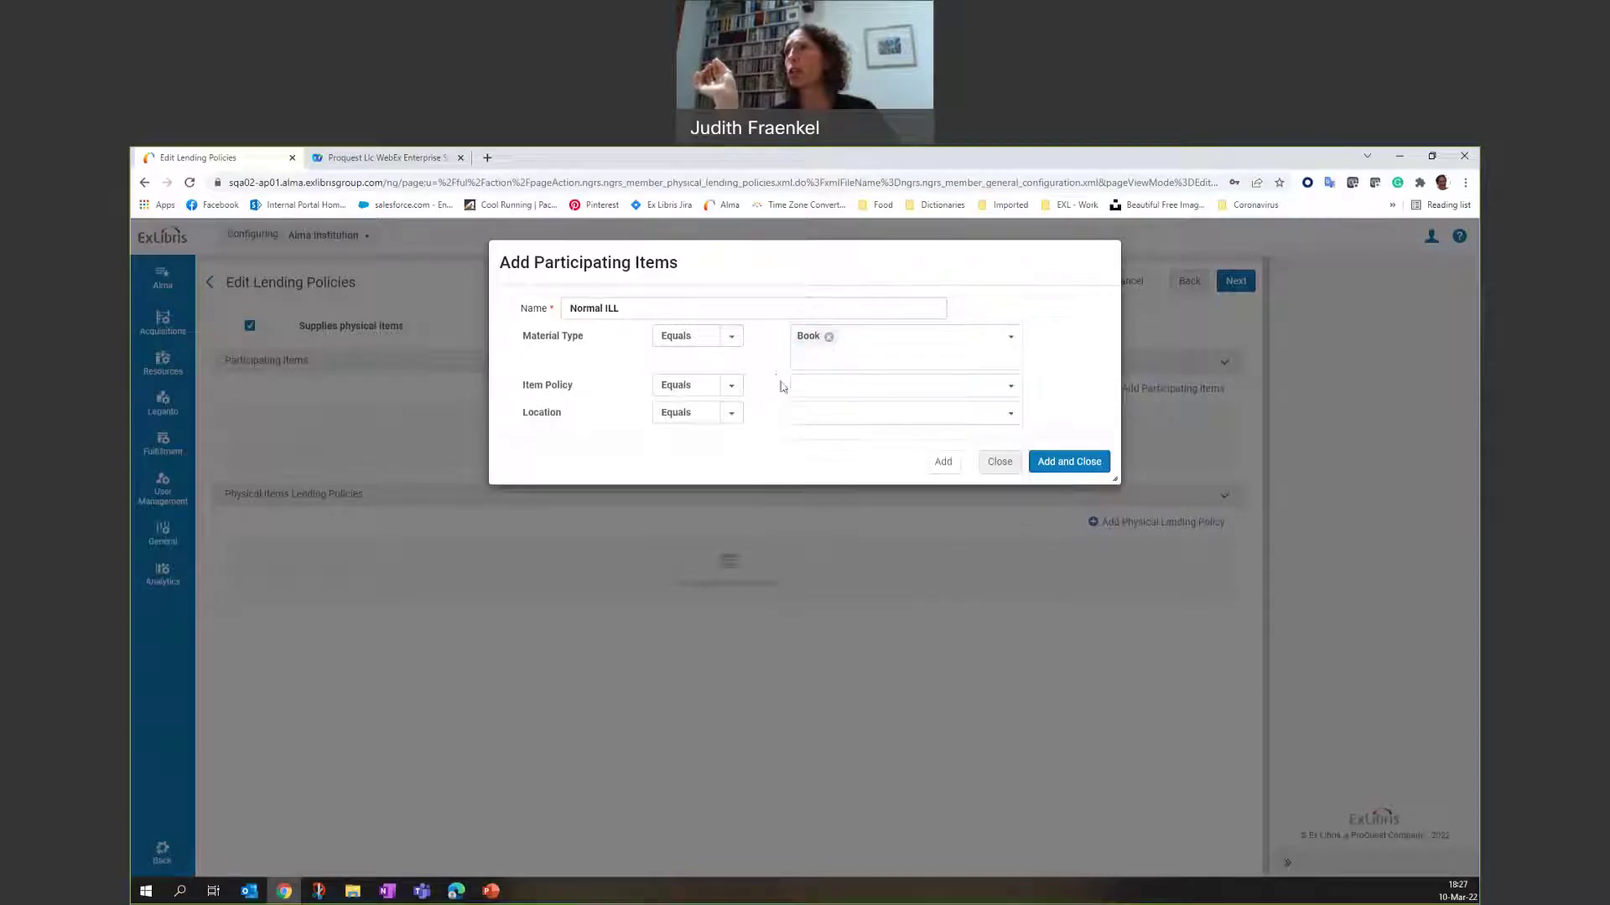
pyautogui.click(1010, 390)
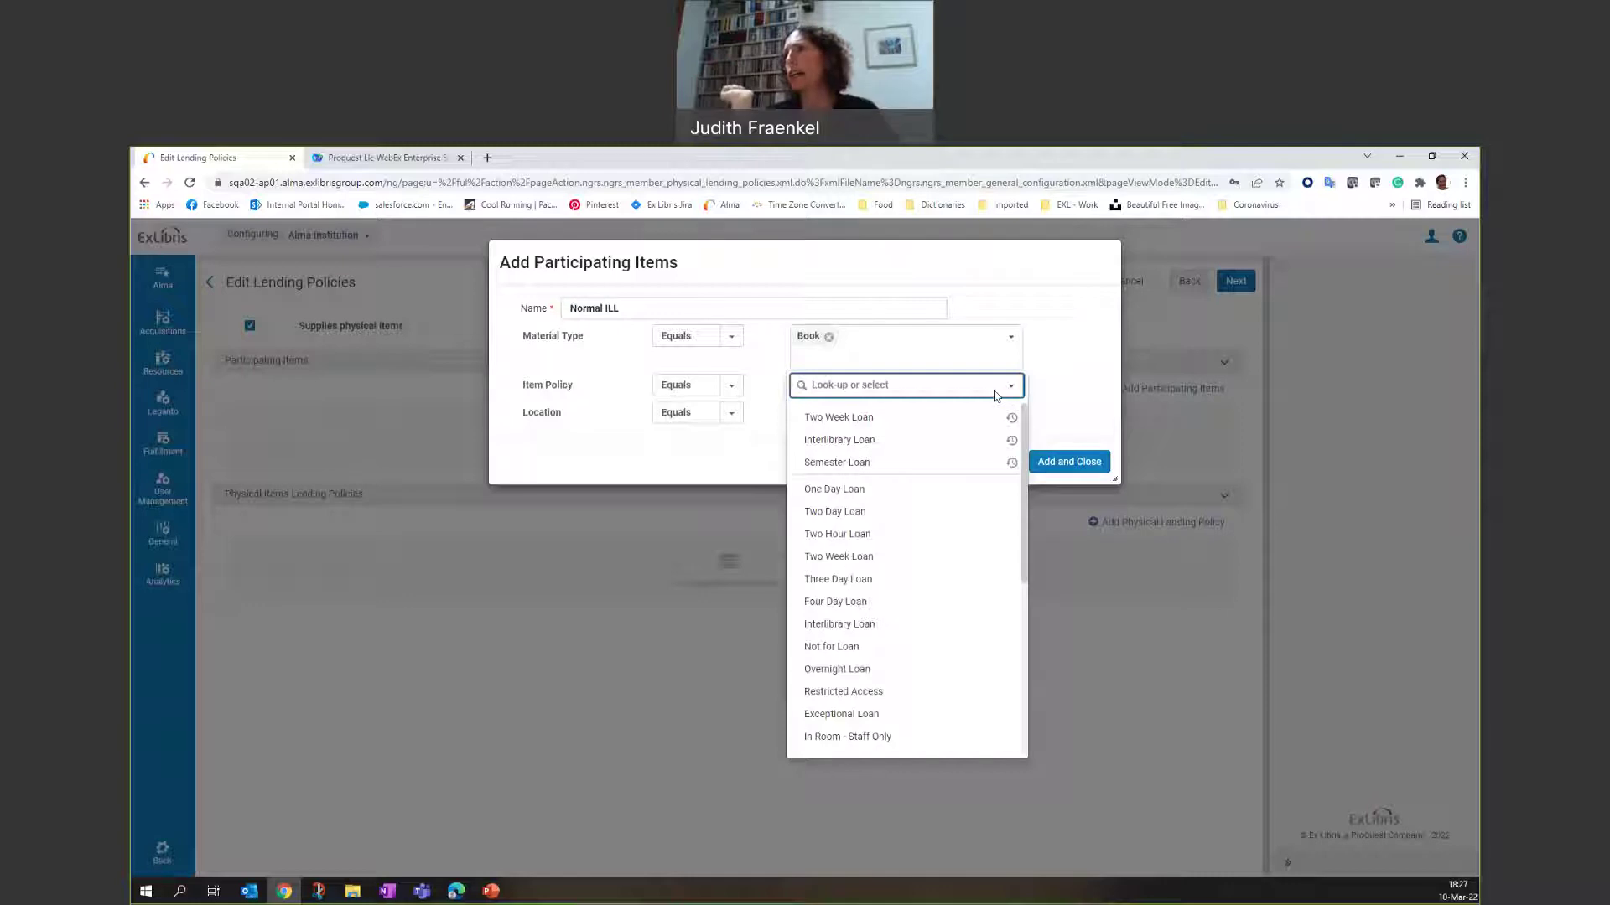
pyautogui.click(867, 421)
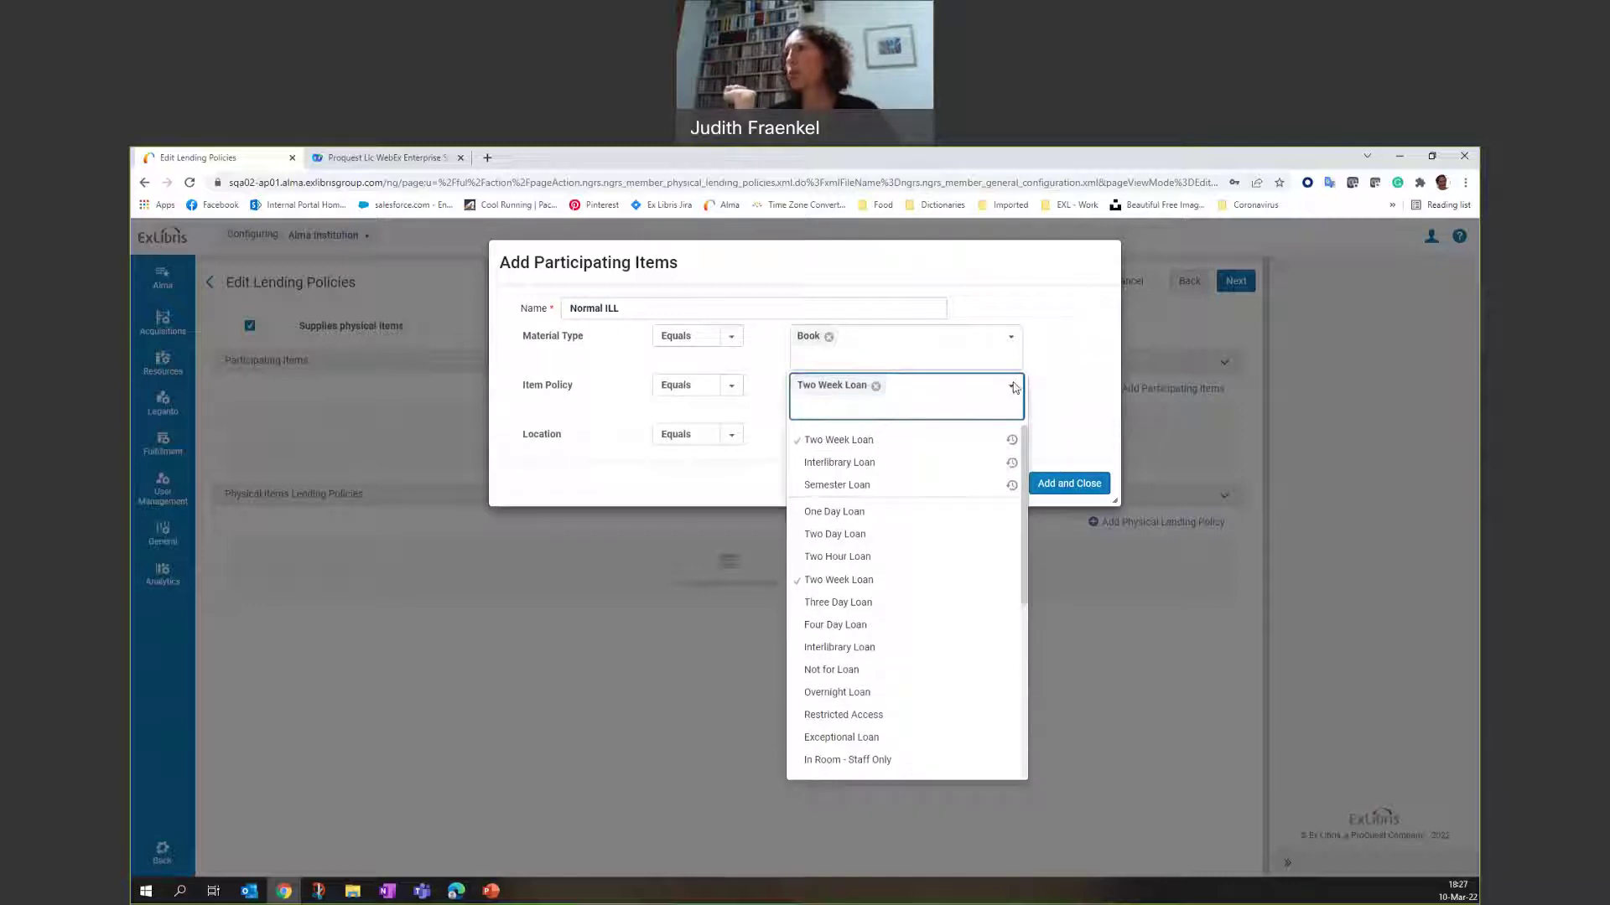
pyautogui.click(1013, 388)
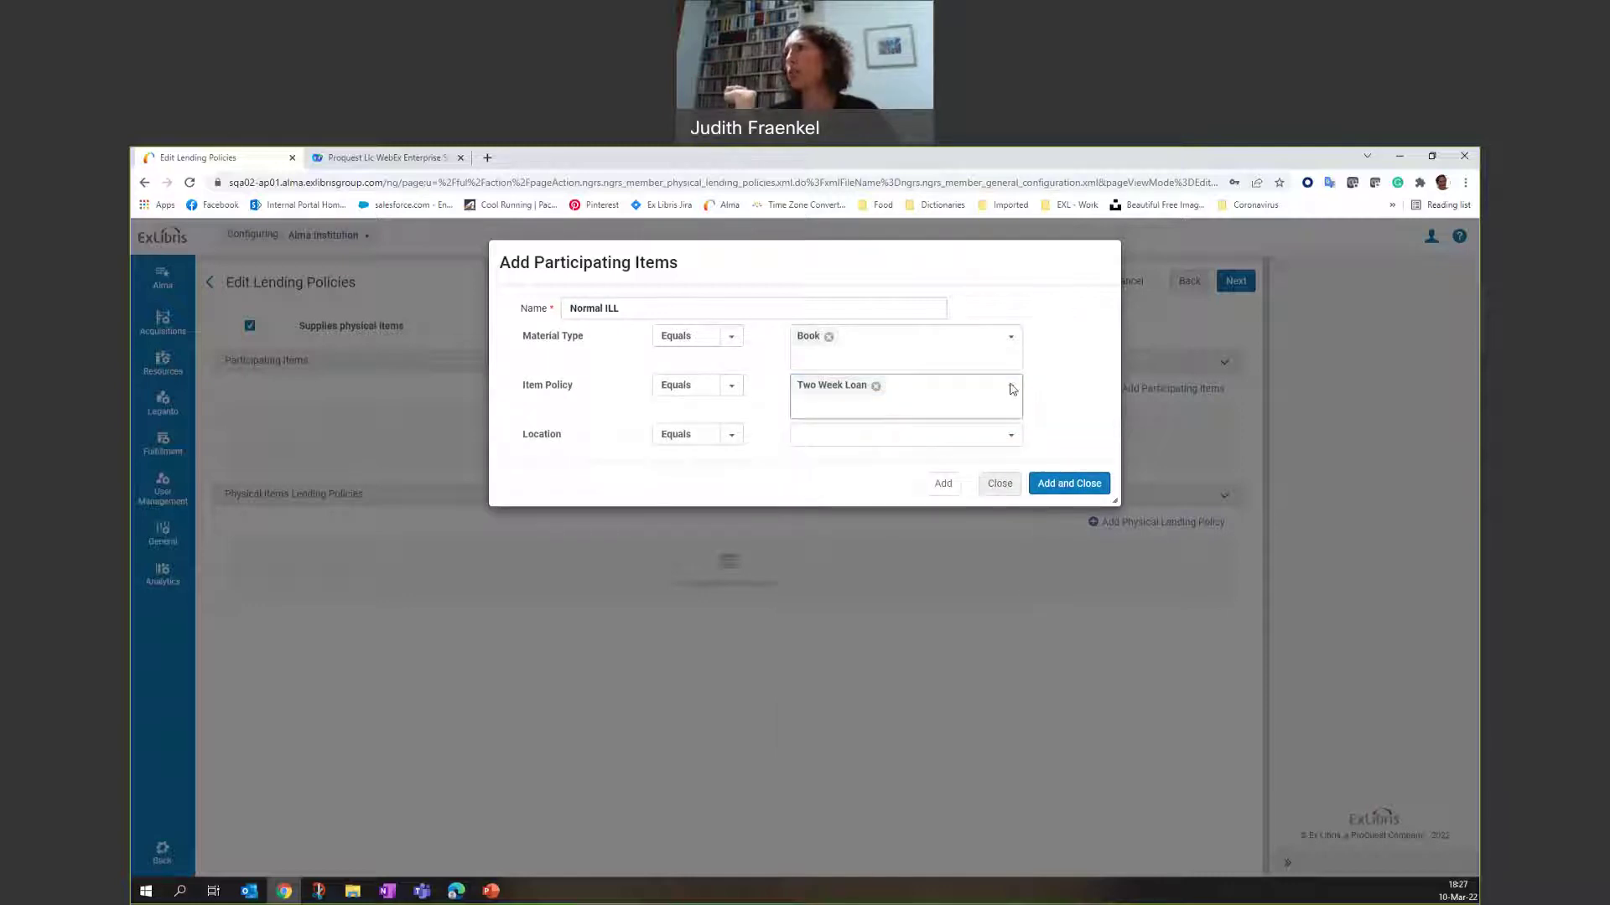
pyautogui.click(1013, 388)
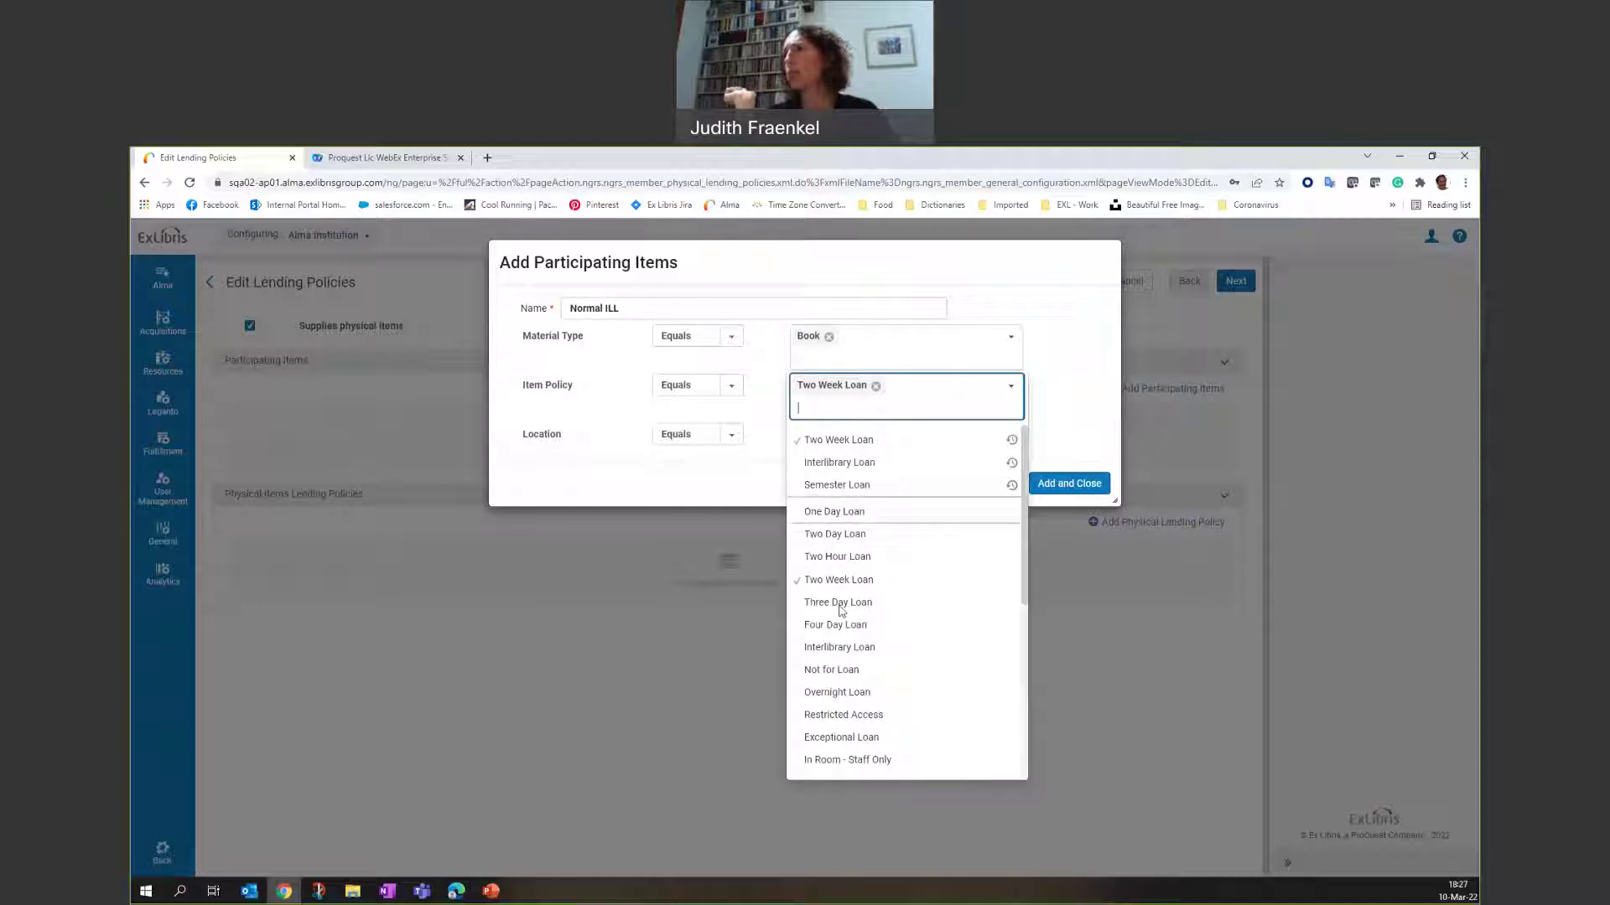
pyautogui.click(858, 648)
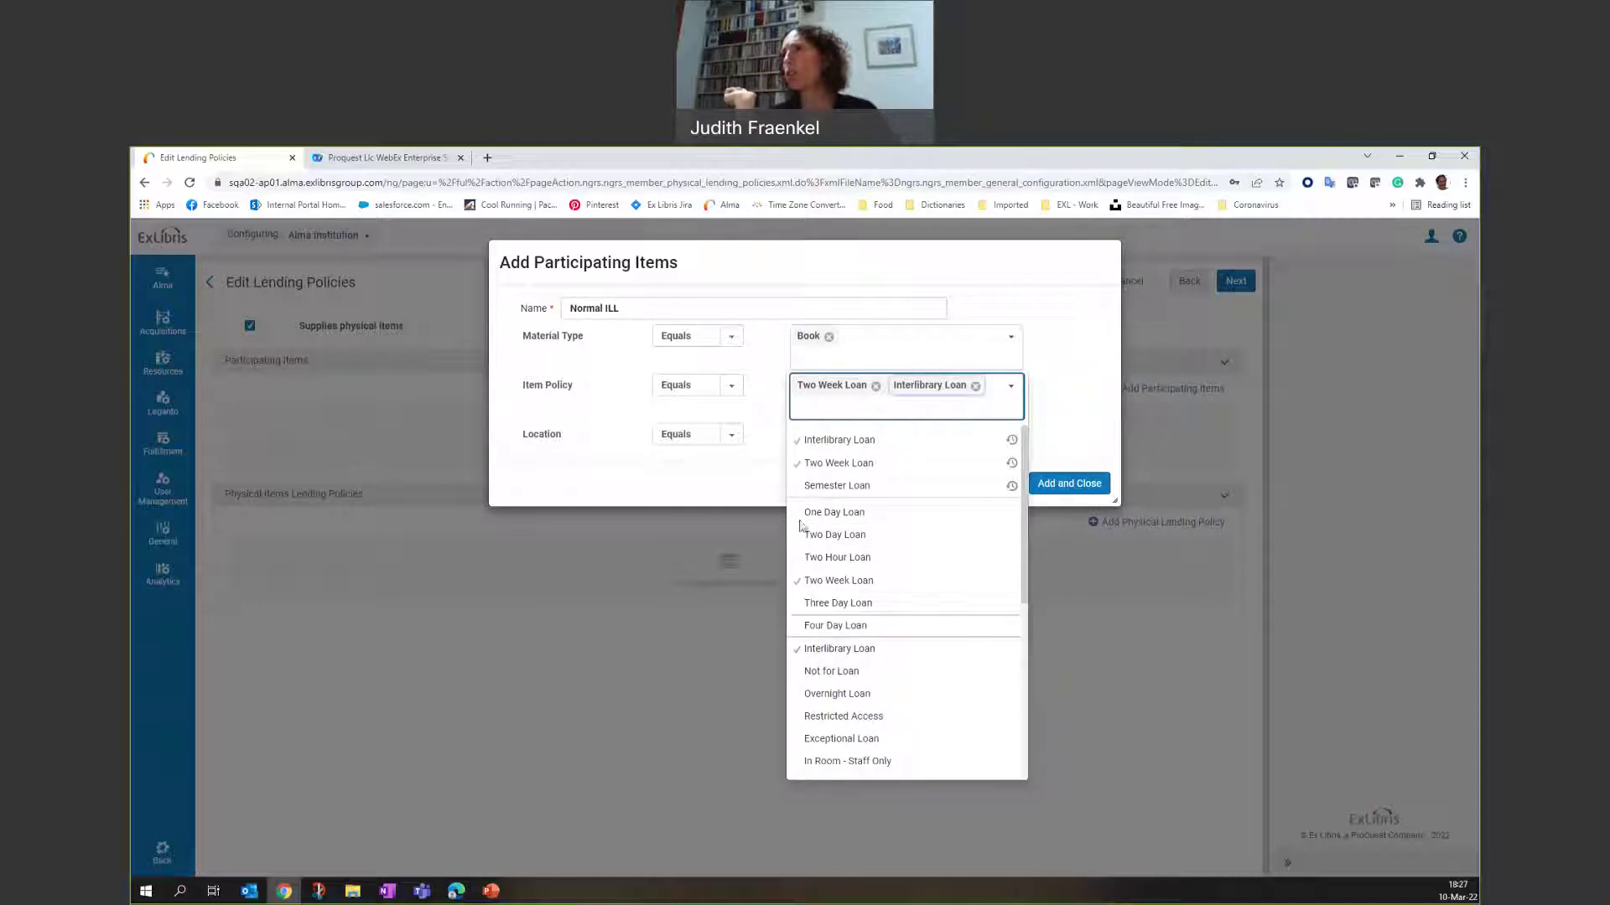
pyautogui.click(783, 453)
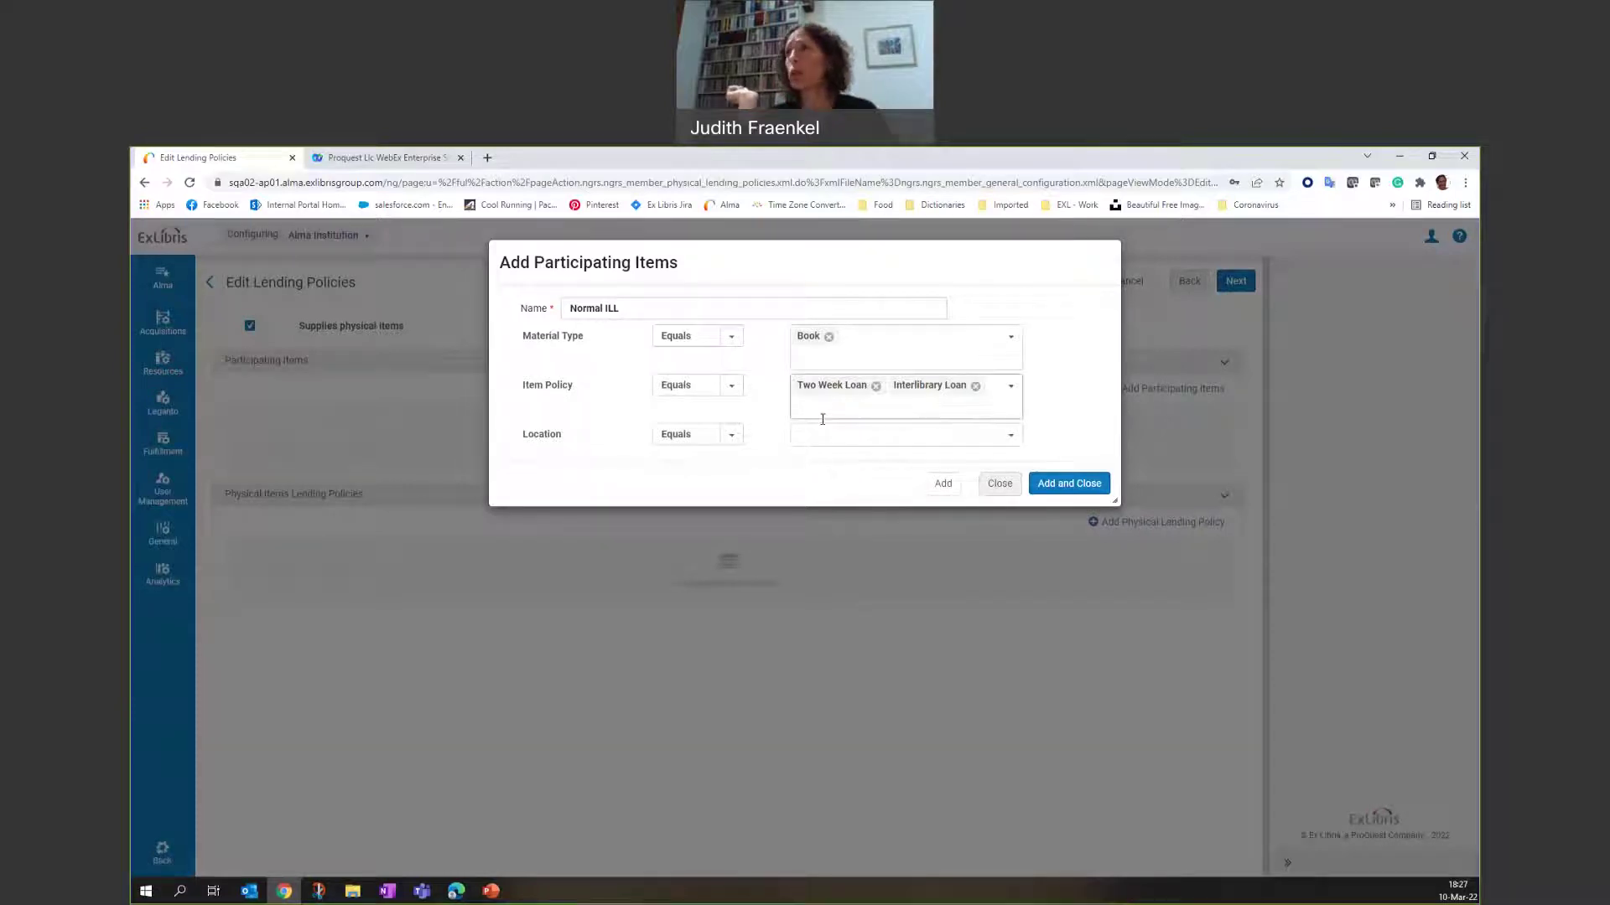
# - Include all Main Library locations and add the Normal ILL item set
pyautogui.click(1015, 446)
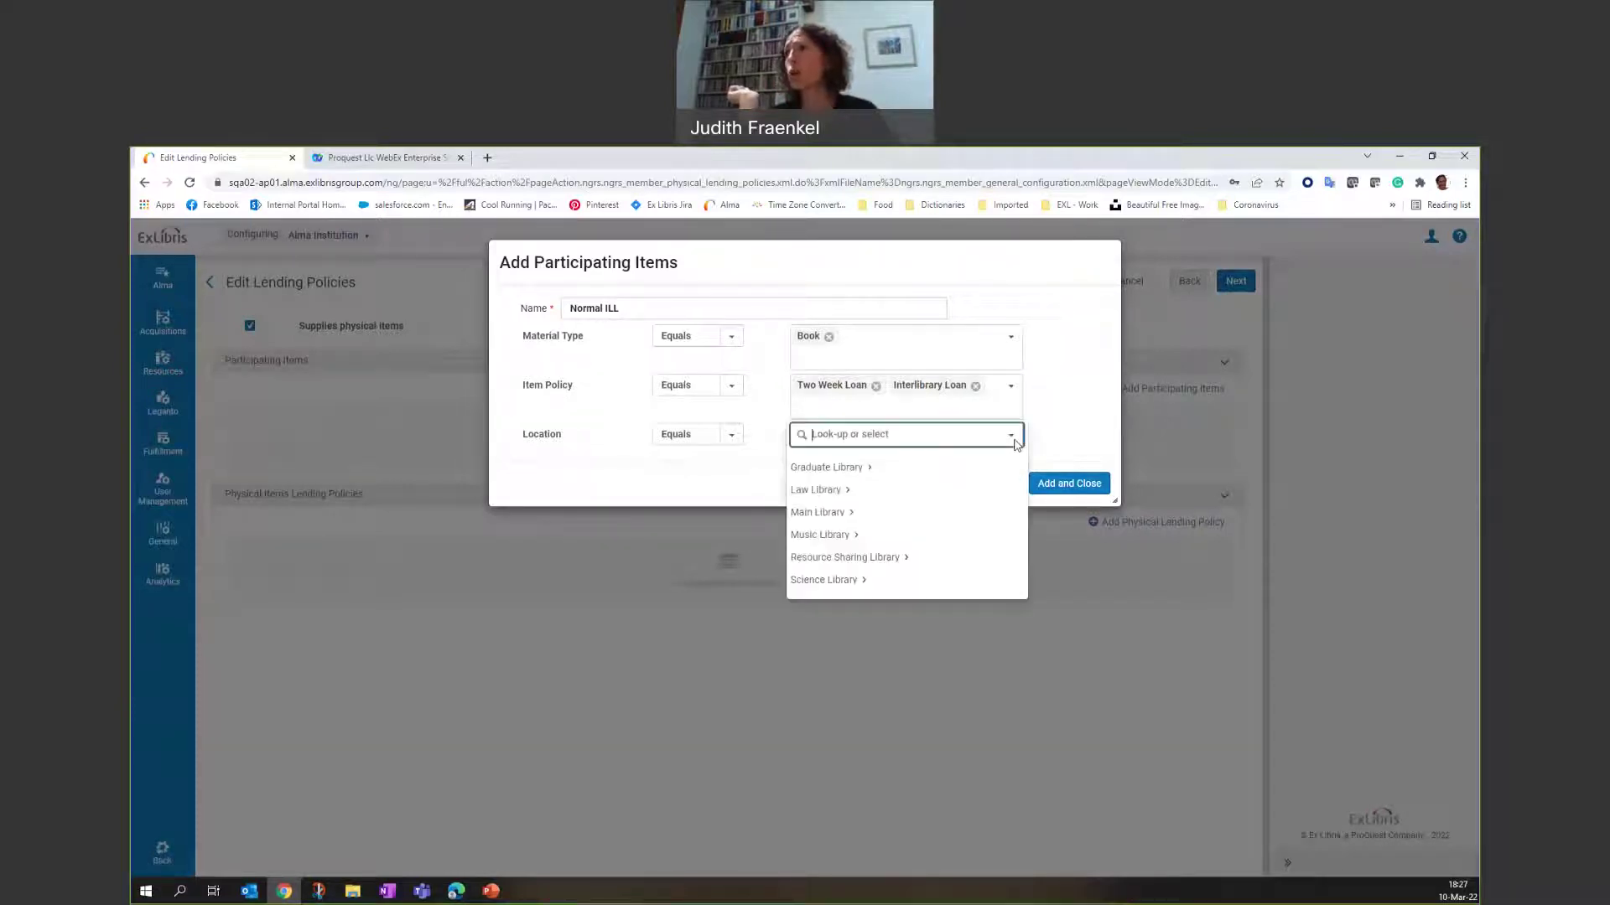
pyautogui.click(823, 518)
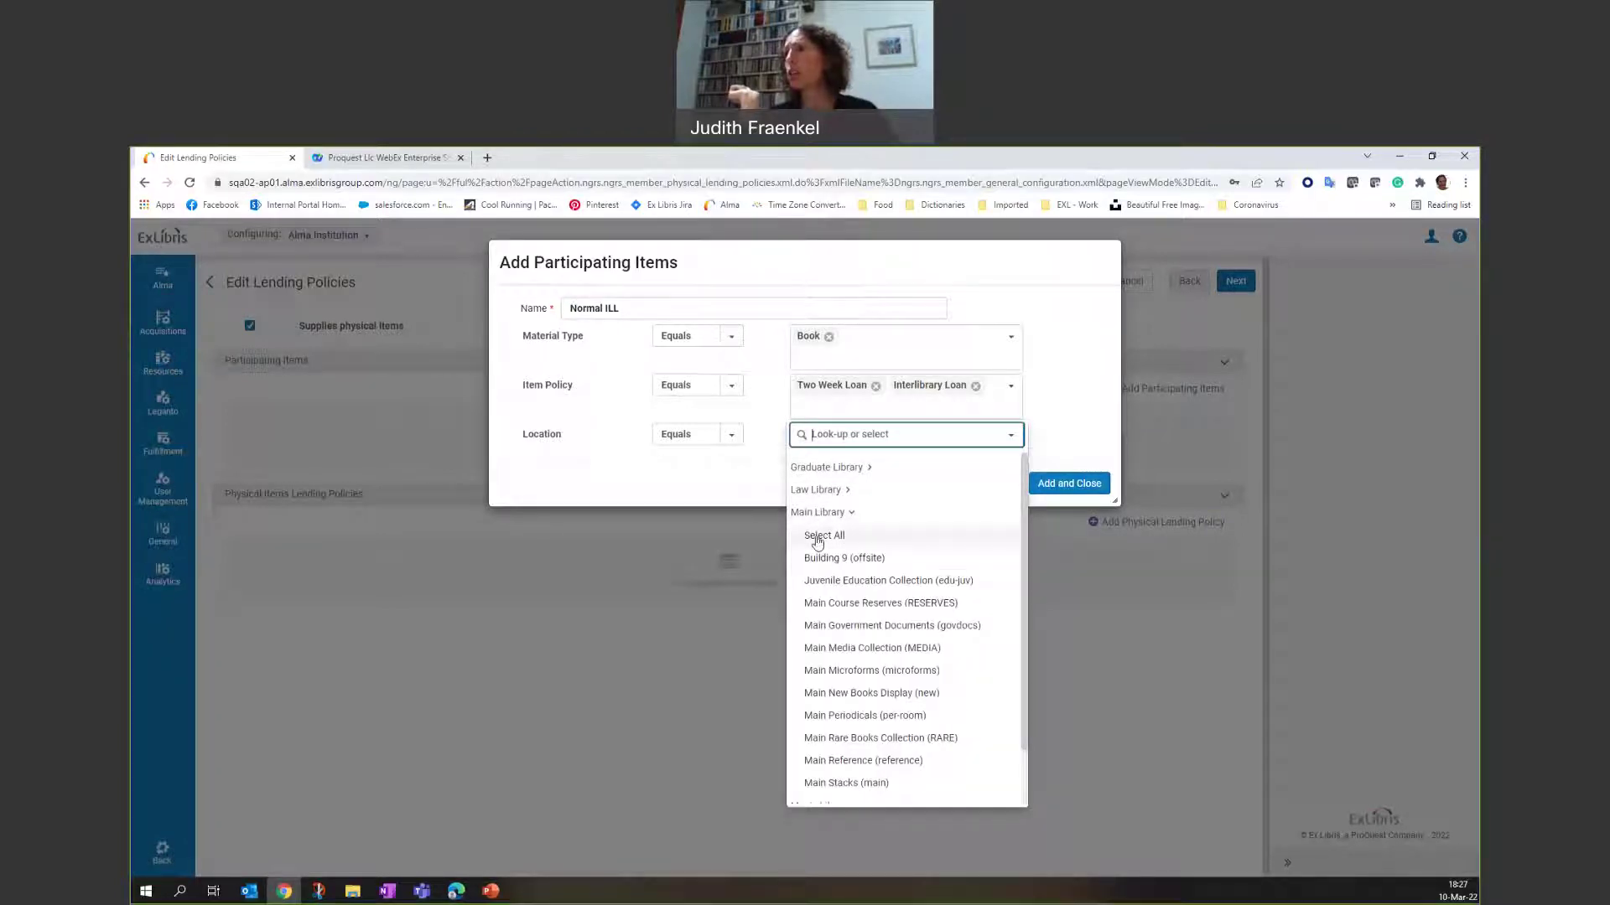
pyautogui.click(822, 536)
pyautogui.click(700, 485)
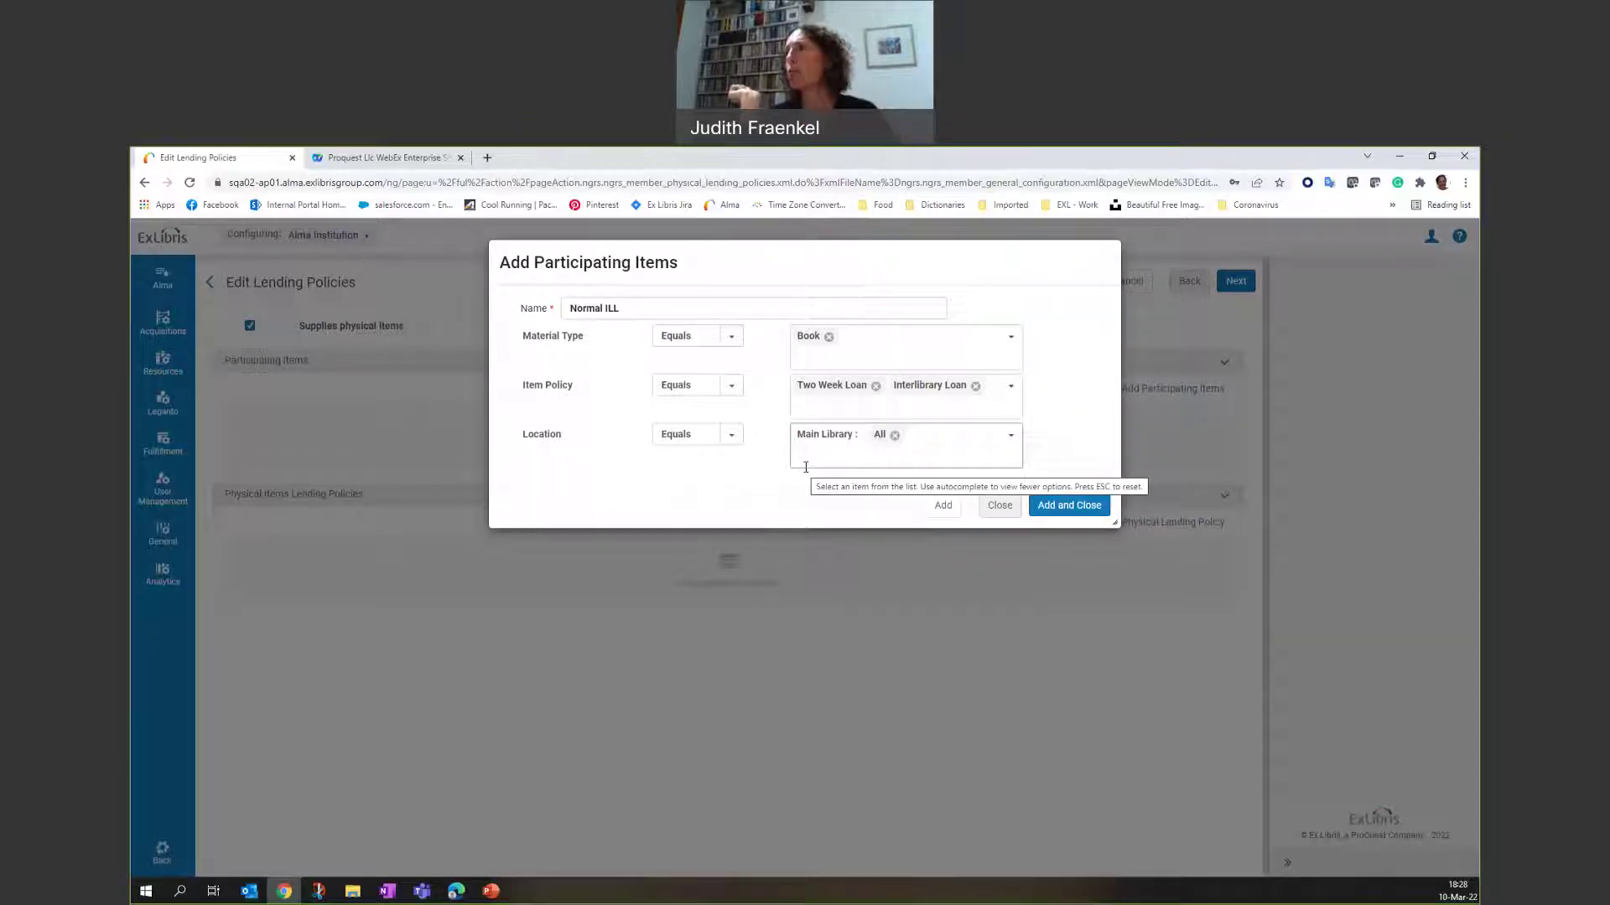
pyautogui.click(942, 507)
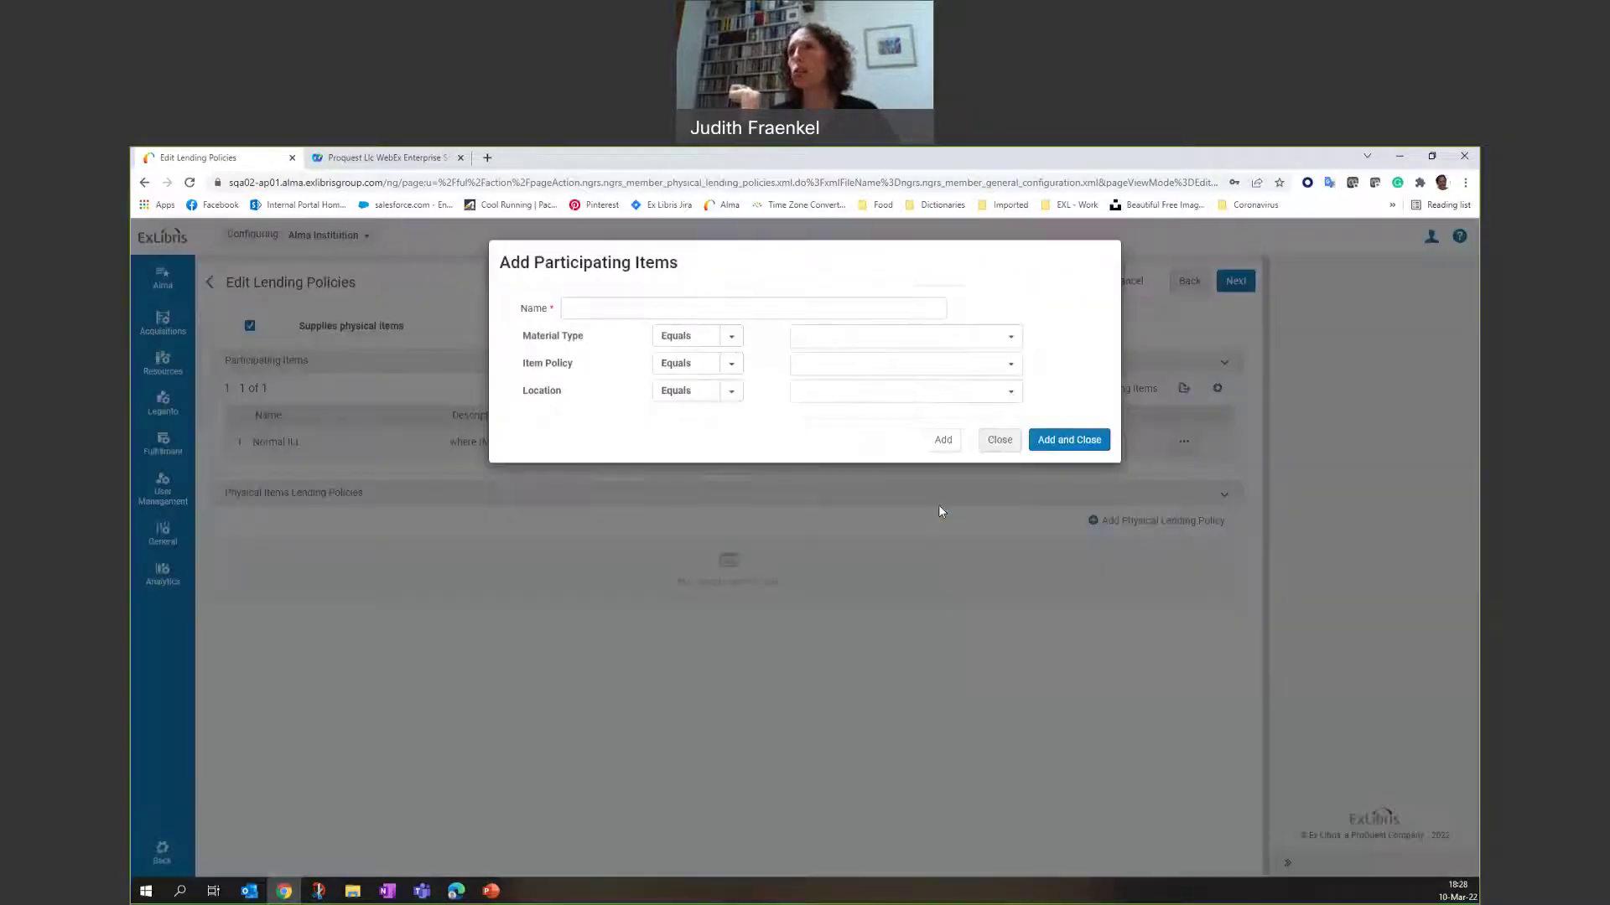
# - Name a second item set 'Only US ILL' covering Book and Audio cassette material
pyautogui.click(634, 302)
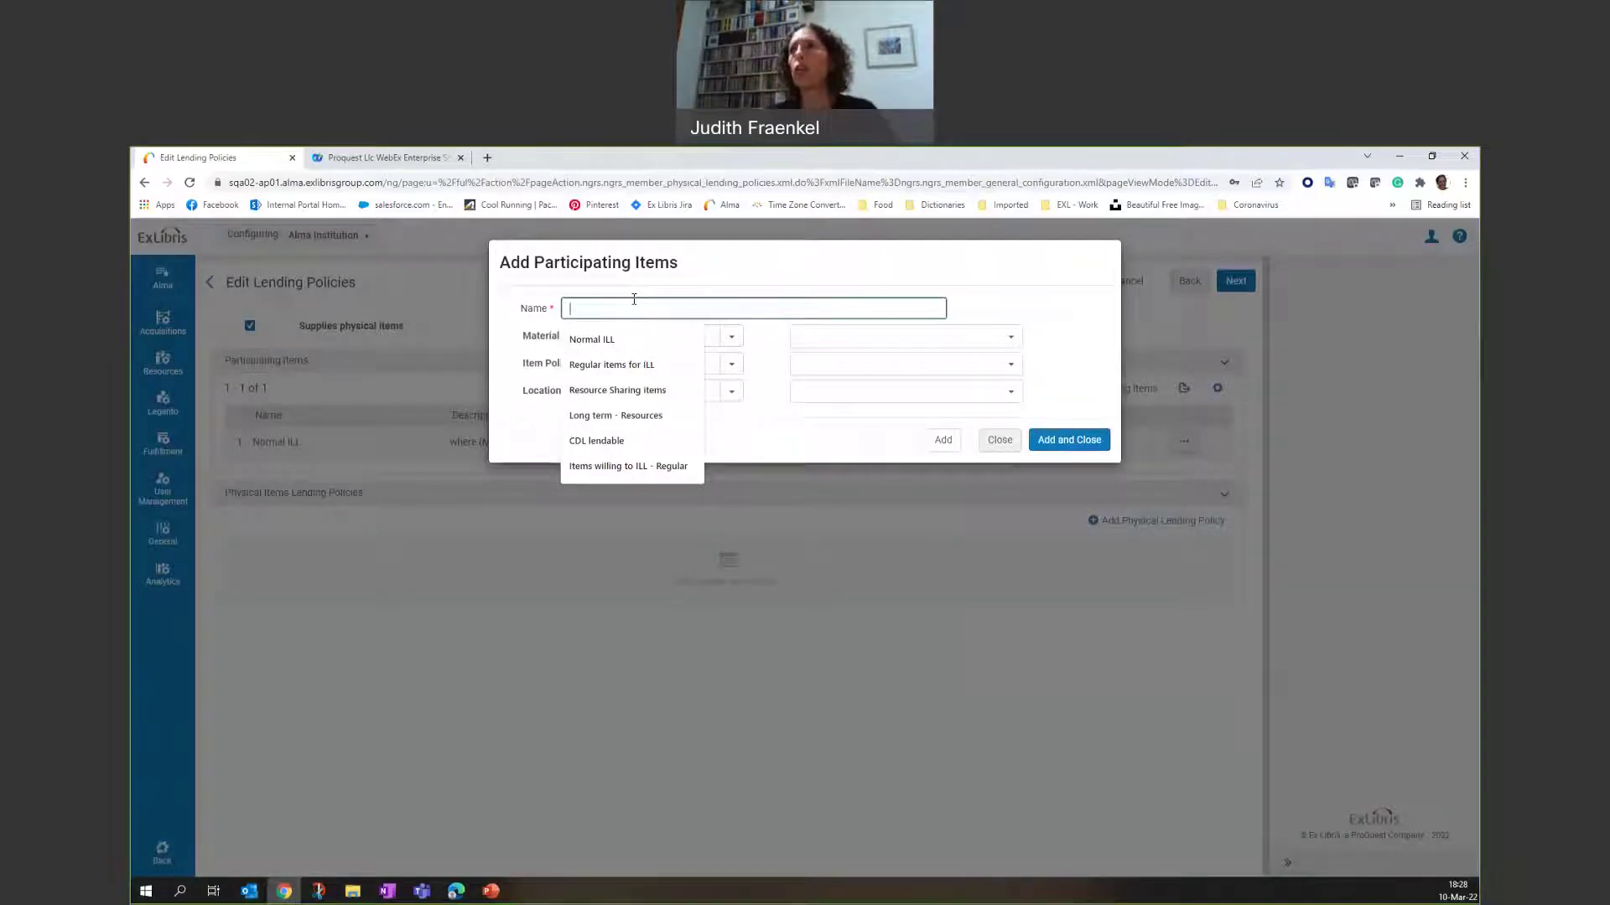
pyautogui.write('Only US')
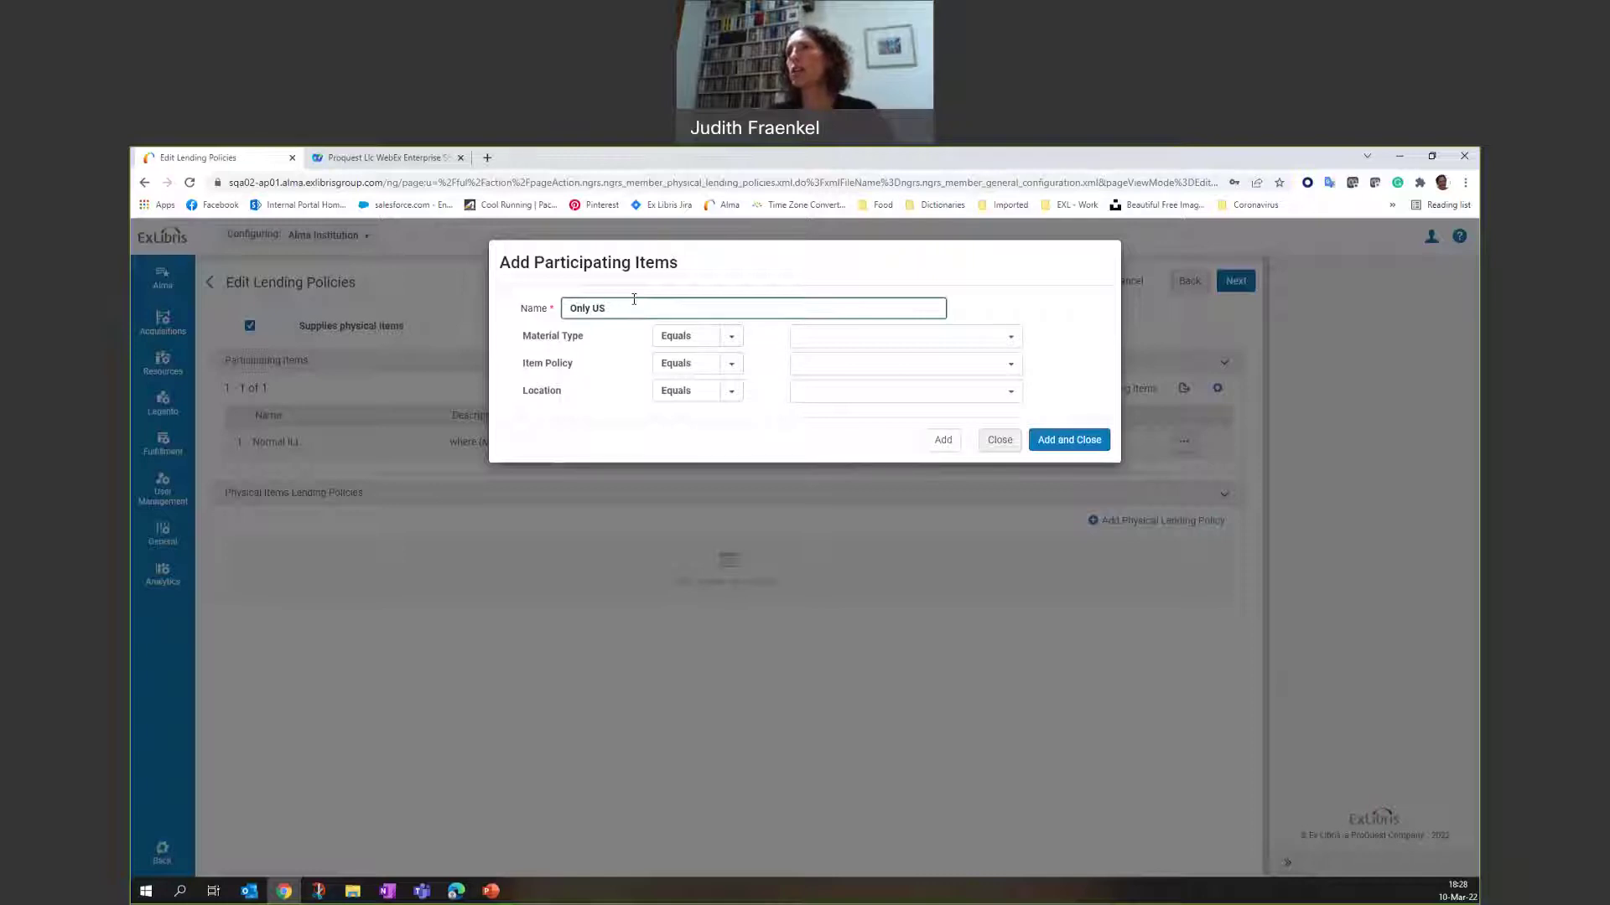
pyautogui.write('ILL')
pyautogui.click(732, 338)
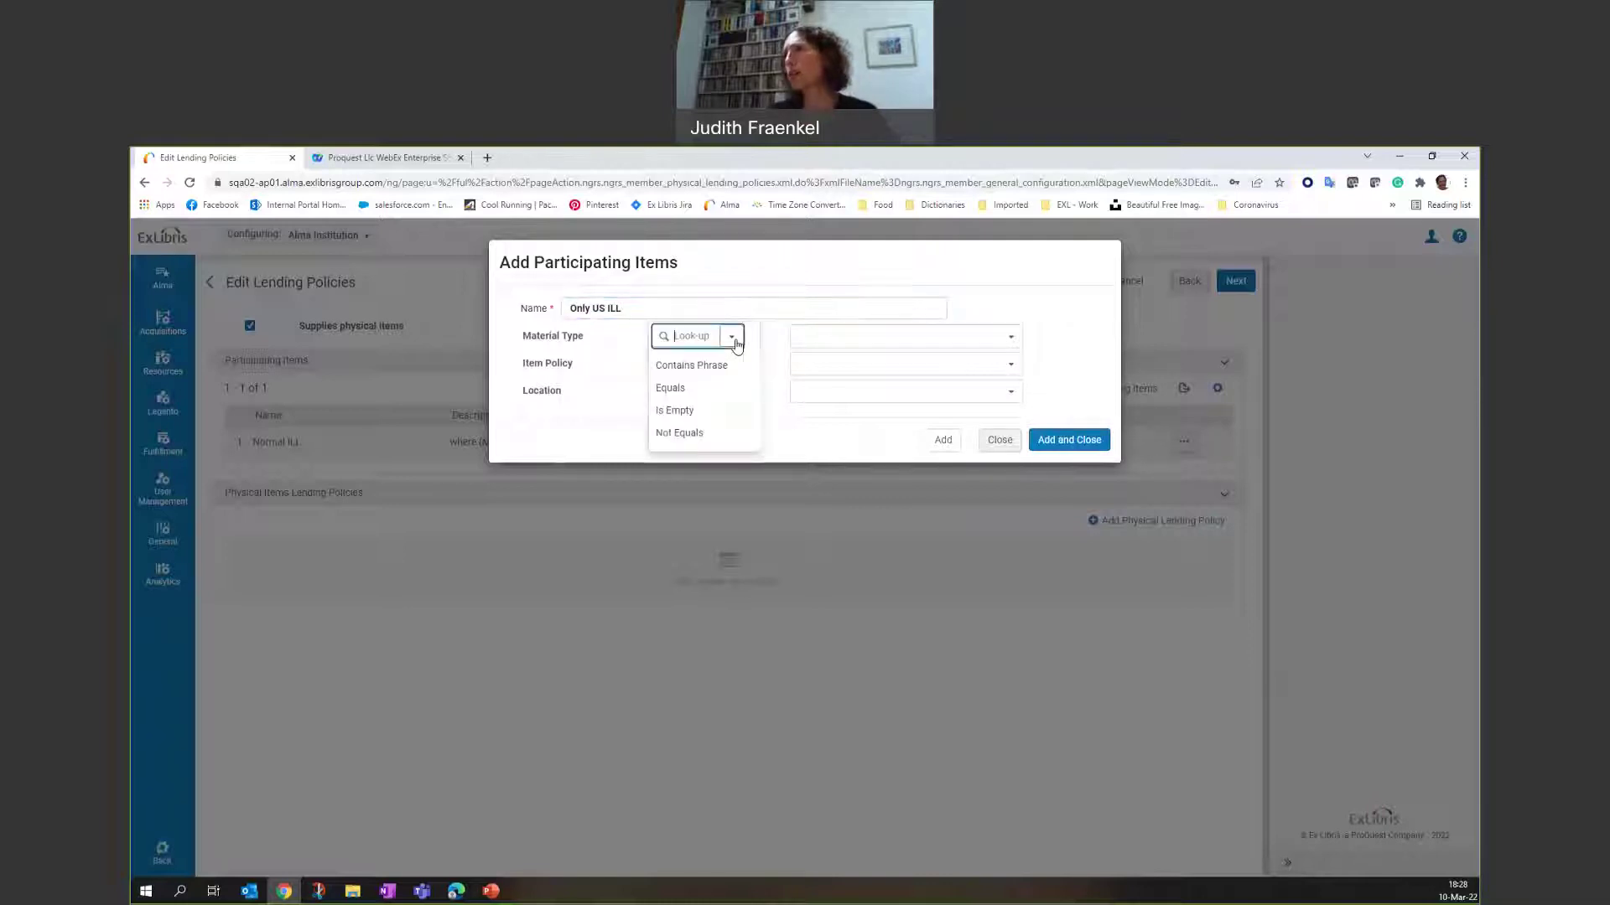
pyautogui.click(1009, 337)
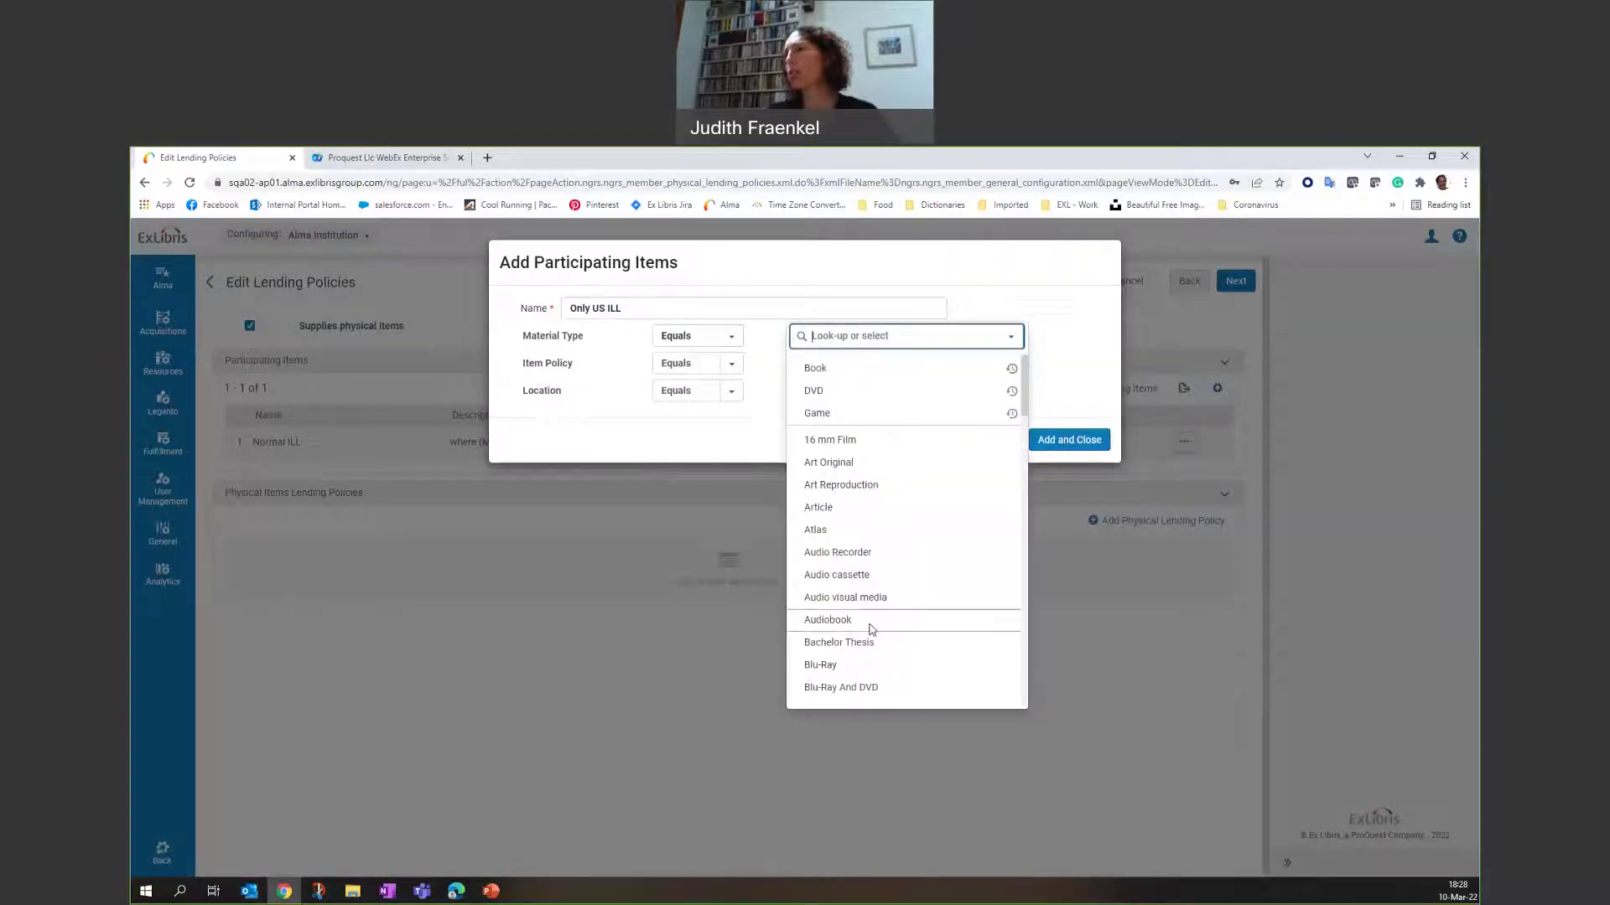
pyautogui.click(814, 369)
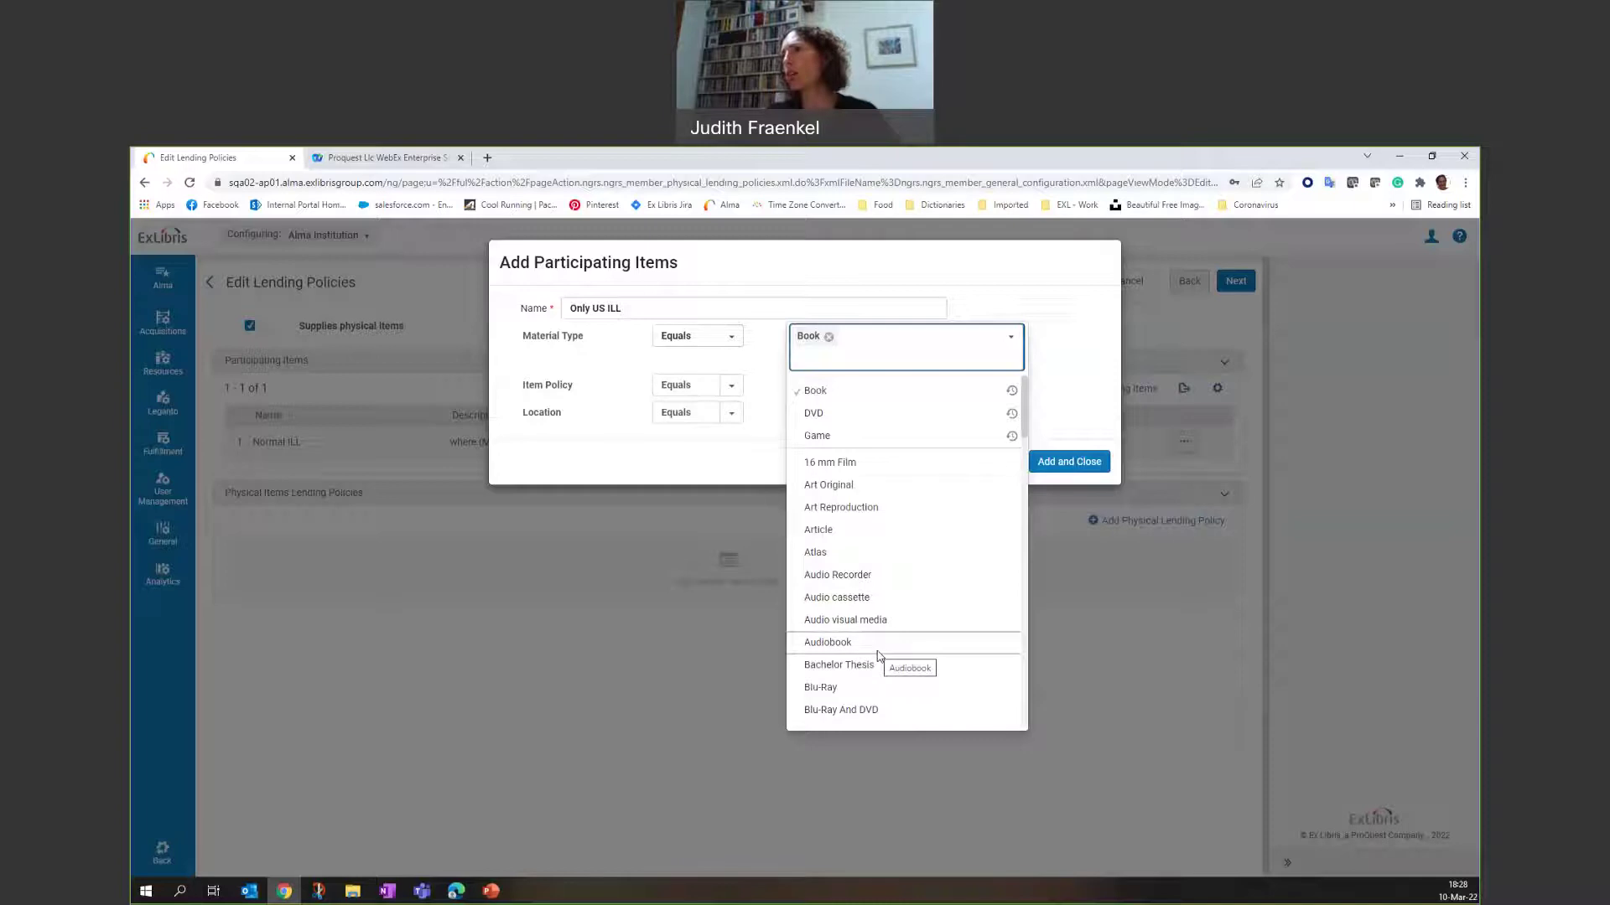
pyautogui.scroll(-3, 879, 658)
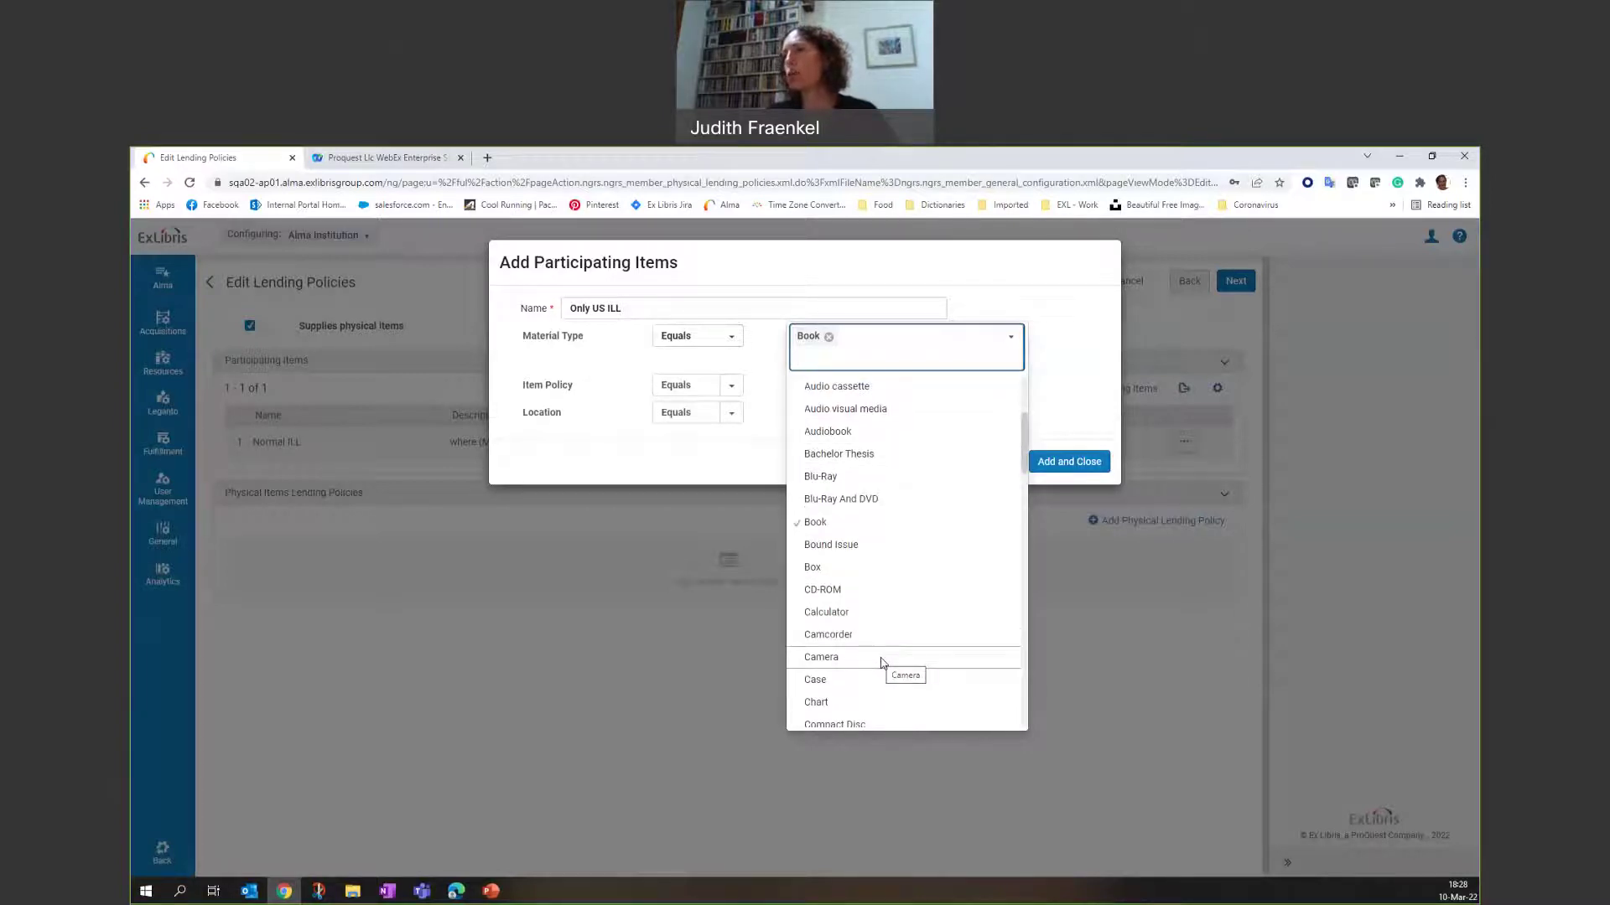
pyautogui.scroll(-2, 879, 659)
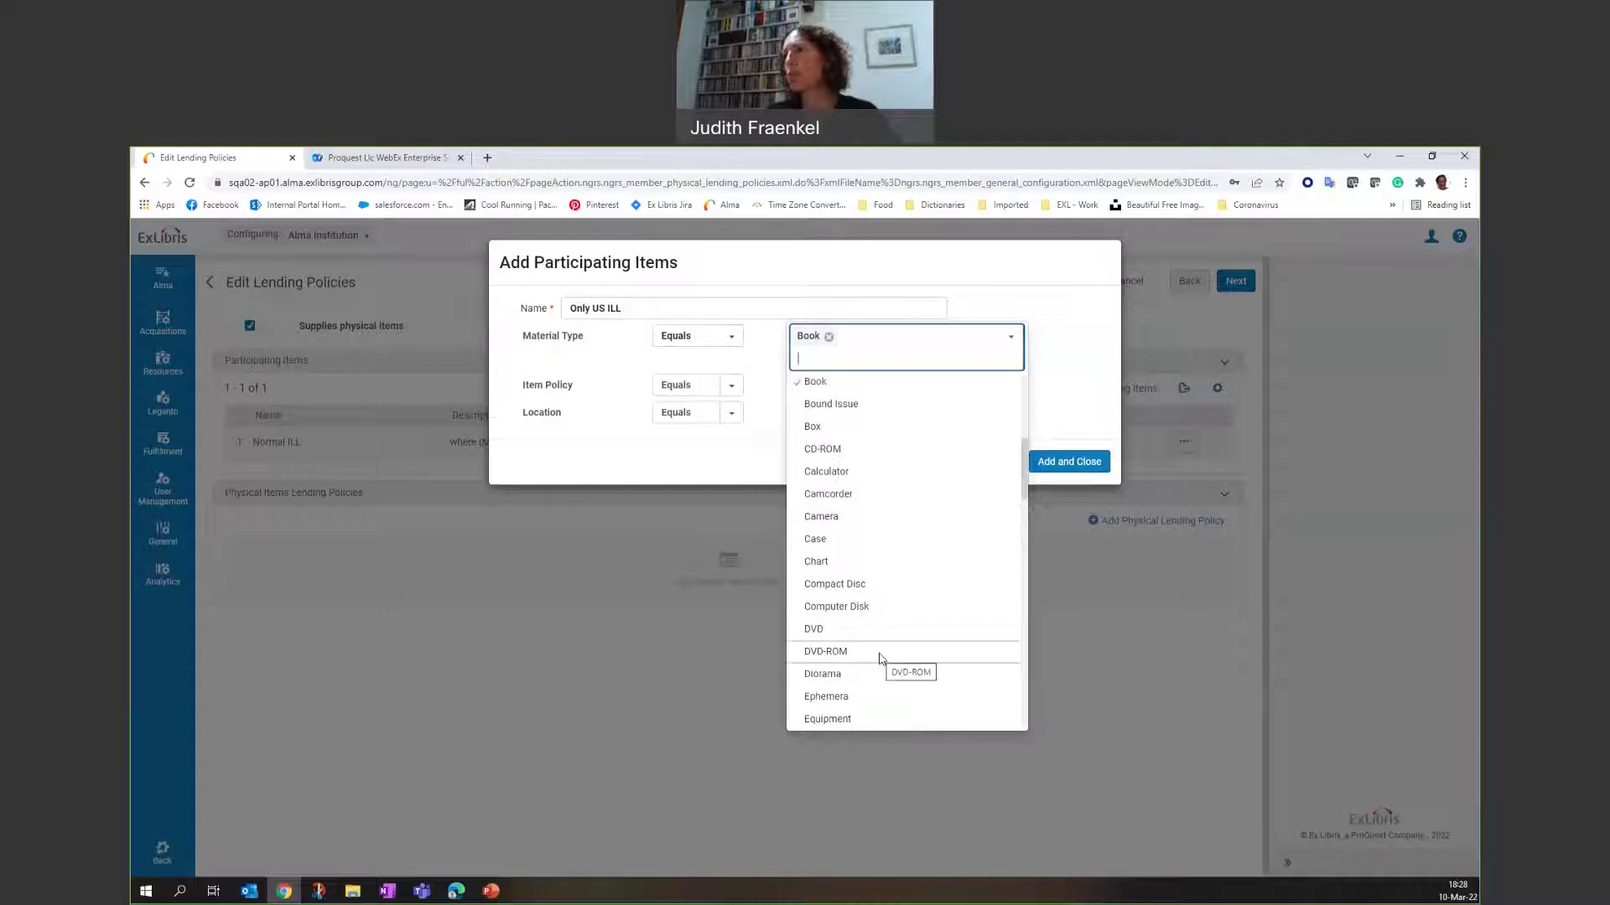
pyautogui.scroll(3, 832, 550)
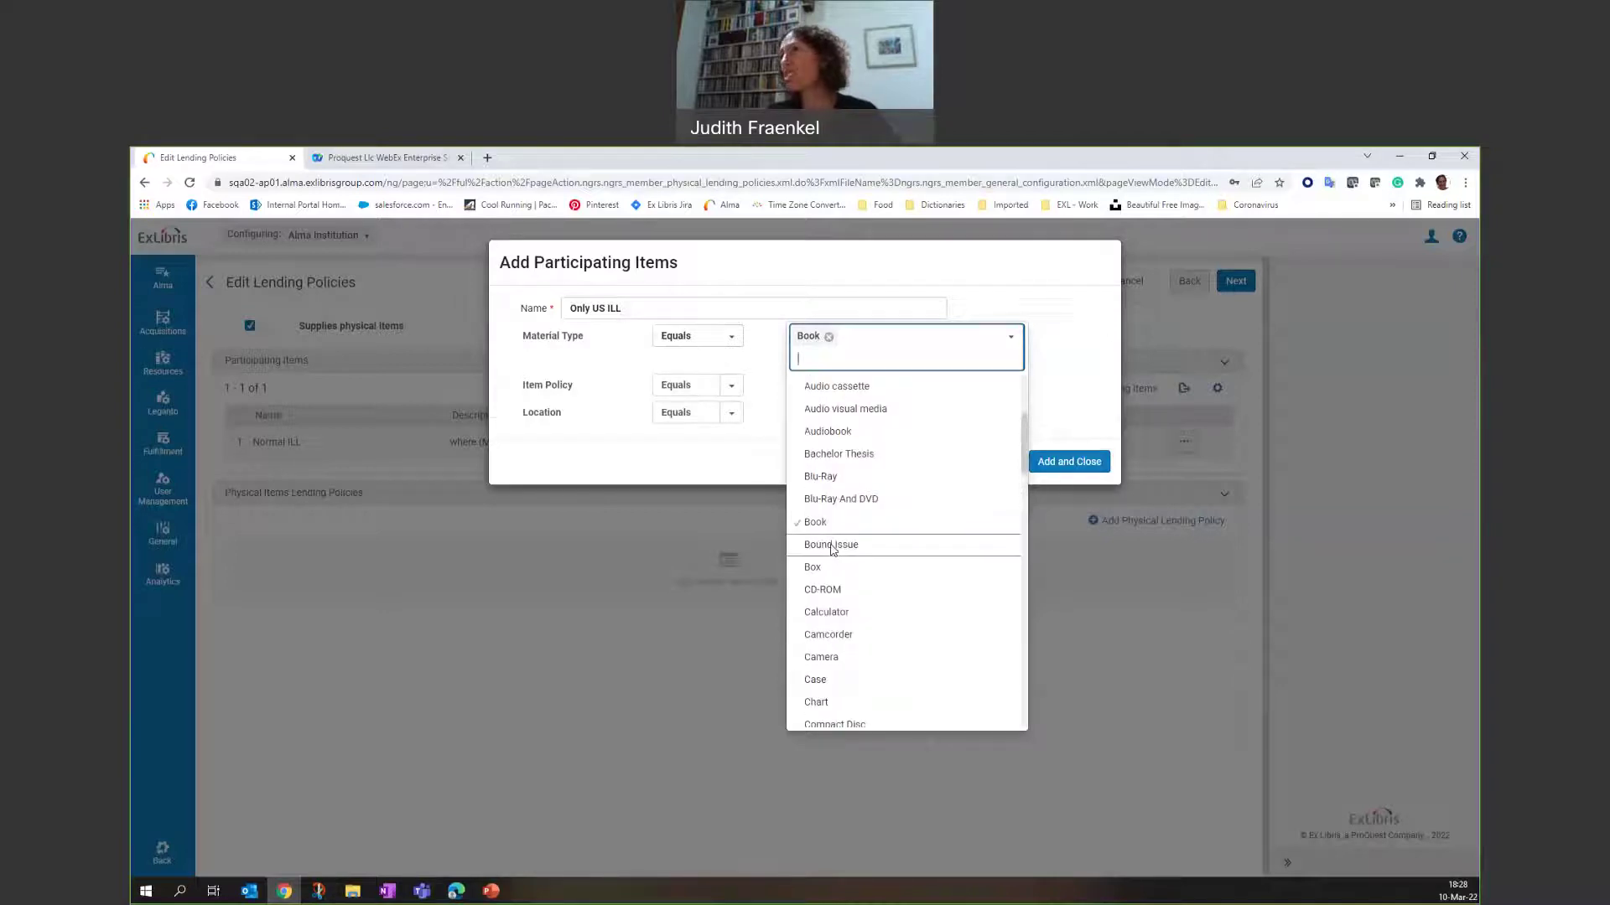
pyautogui.click(837, 457)
pyautogui.click(1049, 387)
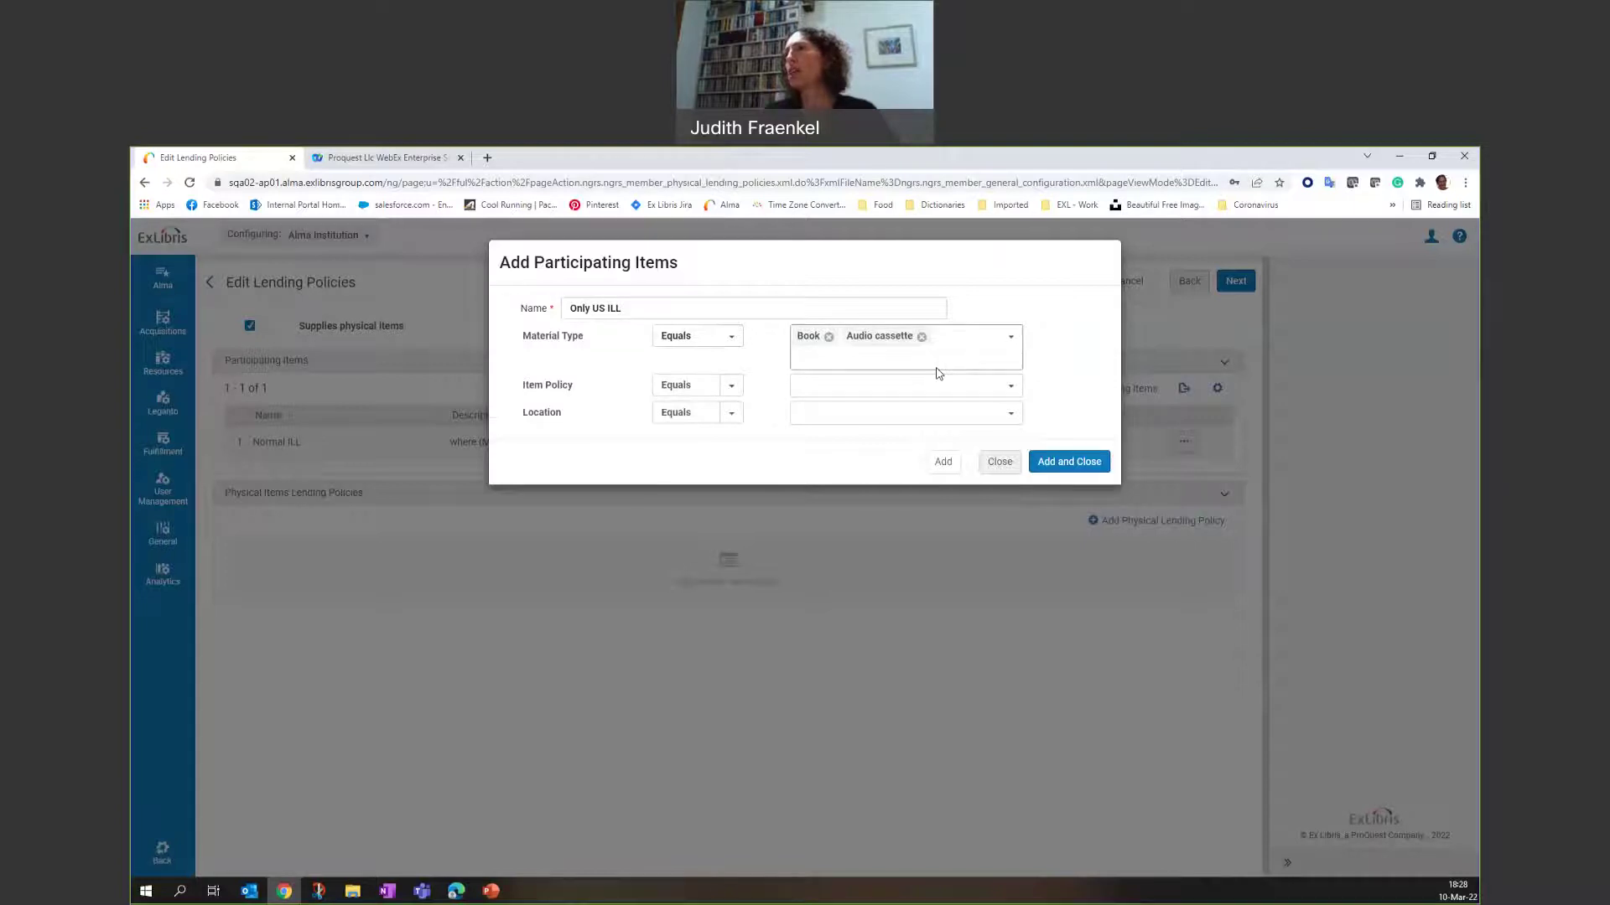
# - Include Two Week Loan, SixMonthLoan and Semester Loan item policies
pyautogui.click(1011, 387)
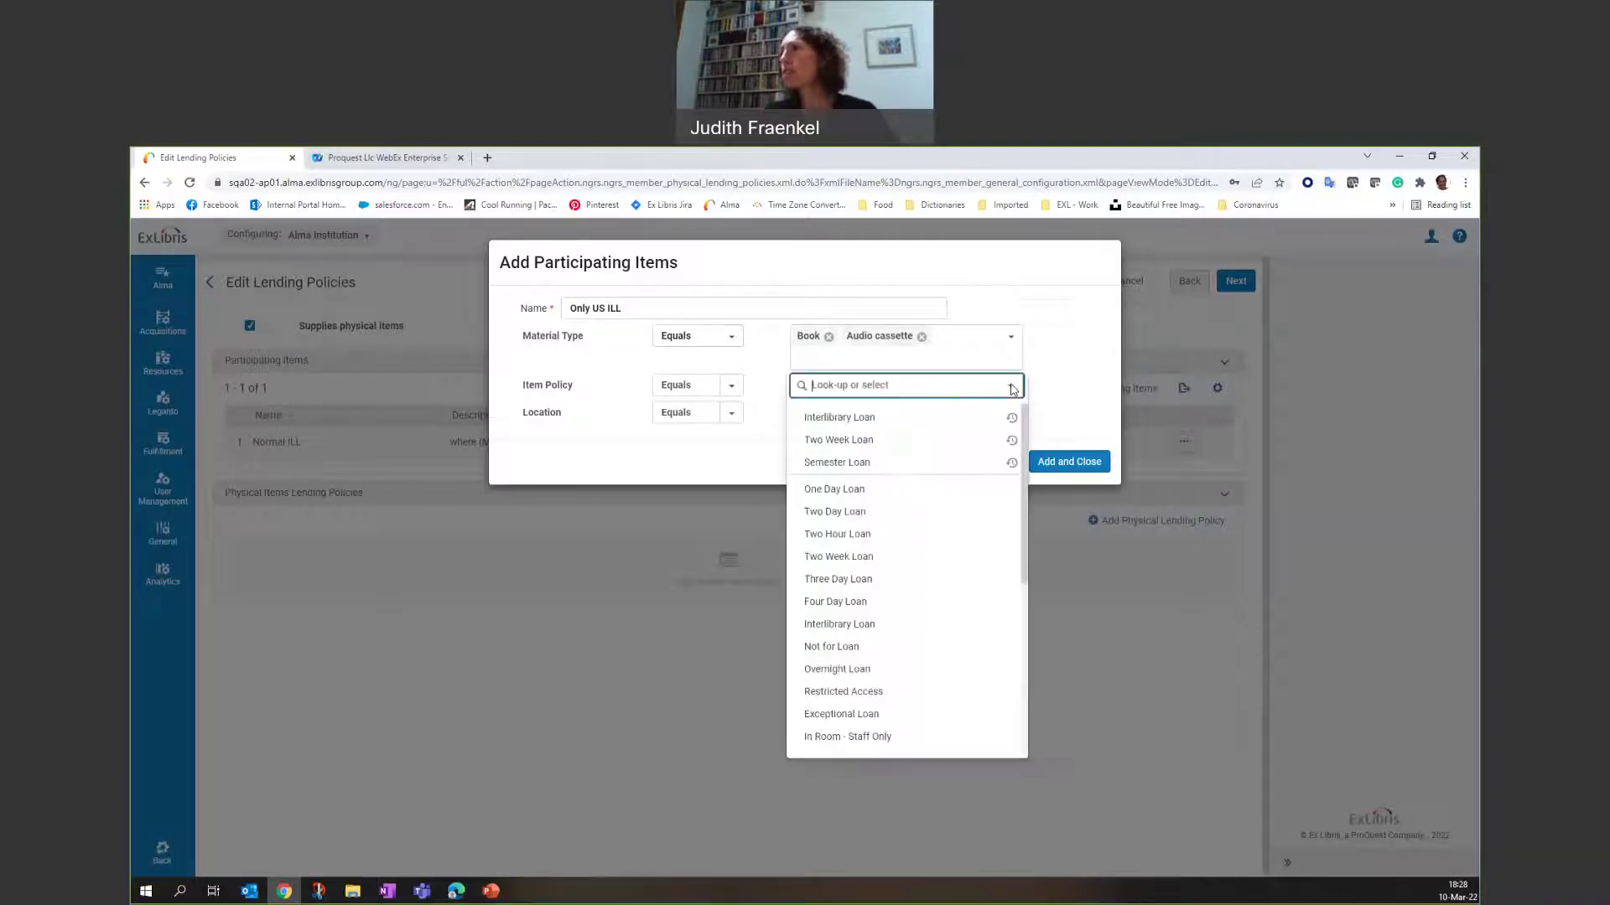
pyautogui.click(839, 557)
pyautogui.scroll(-5, 872, 776)
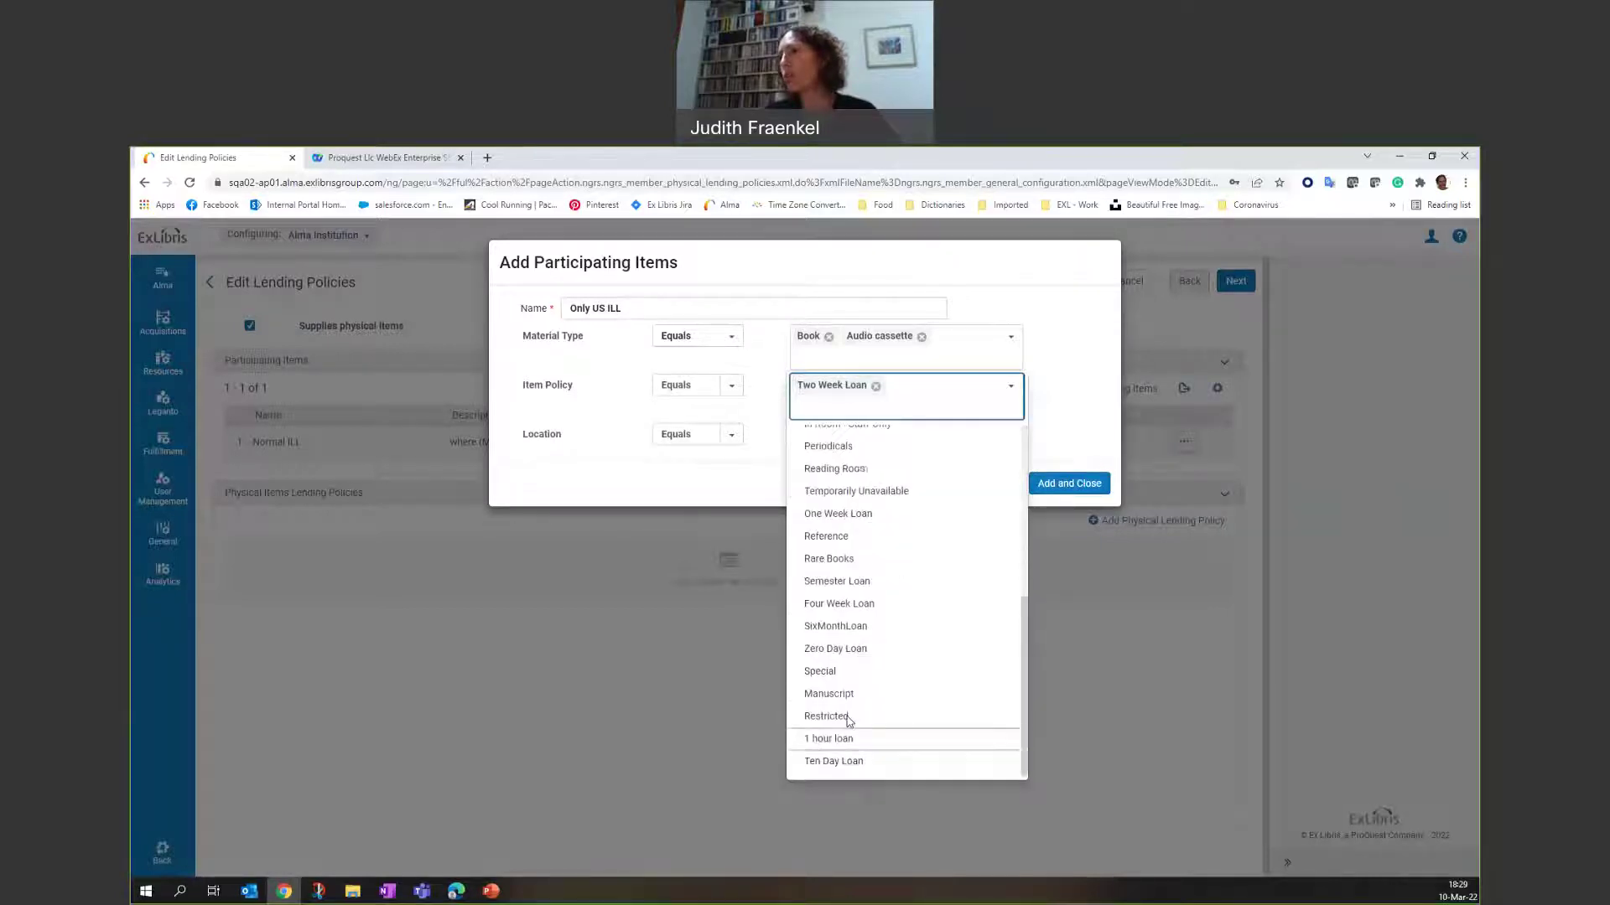
pyautogui.click(835, 634)
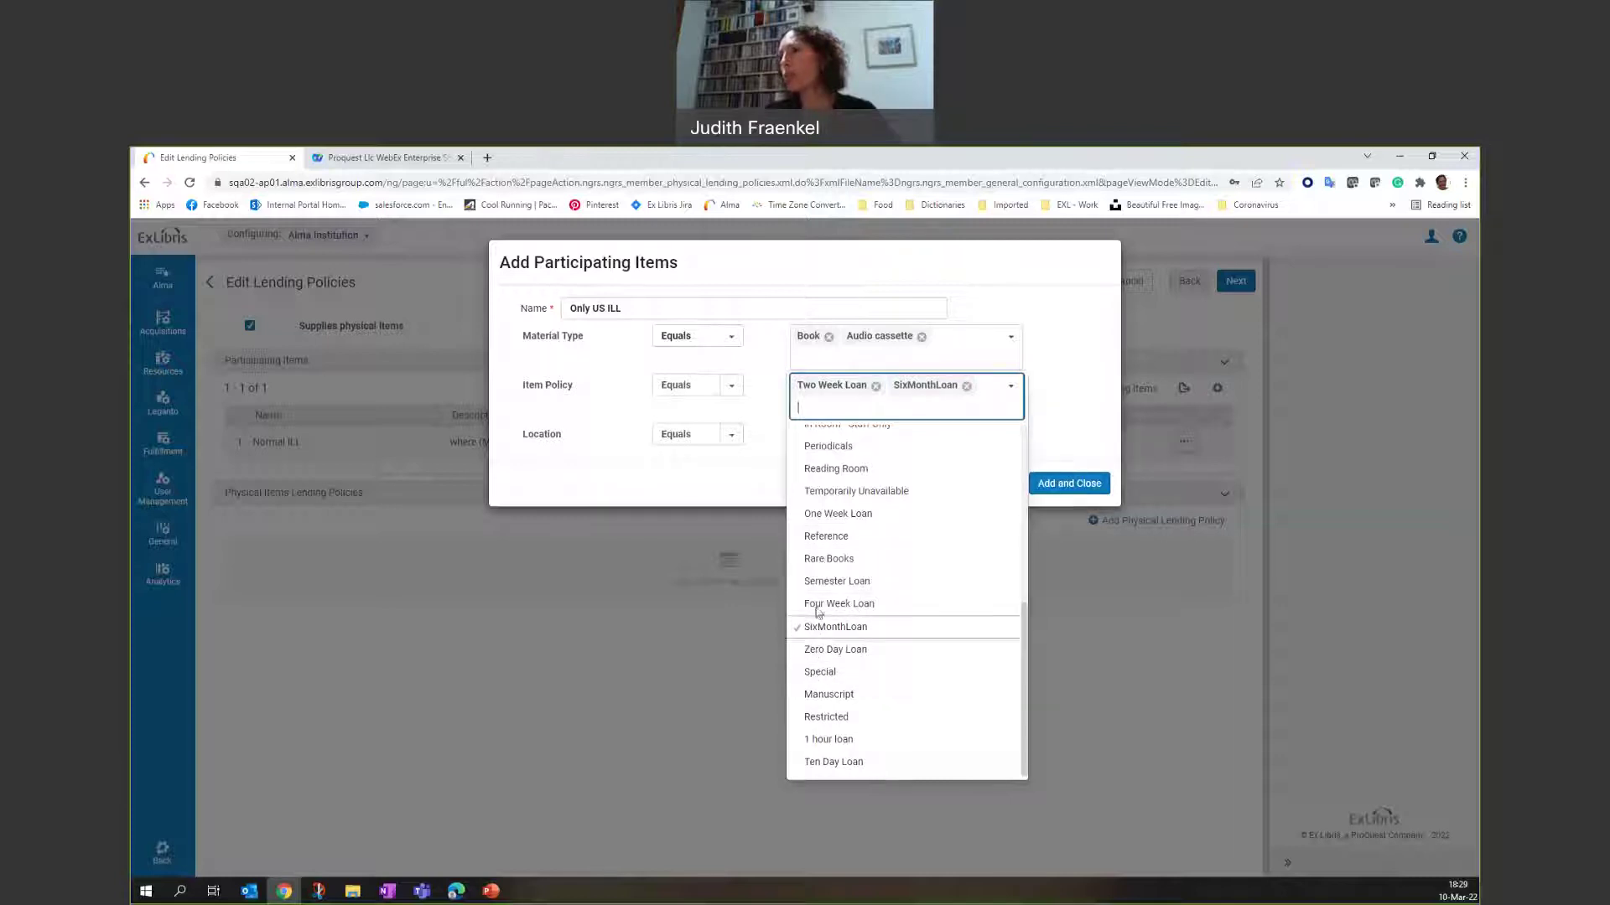
pyautogui.click(830, 582)
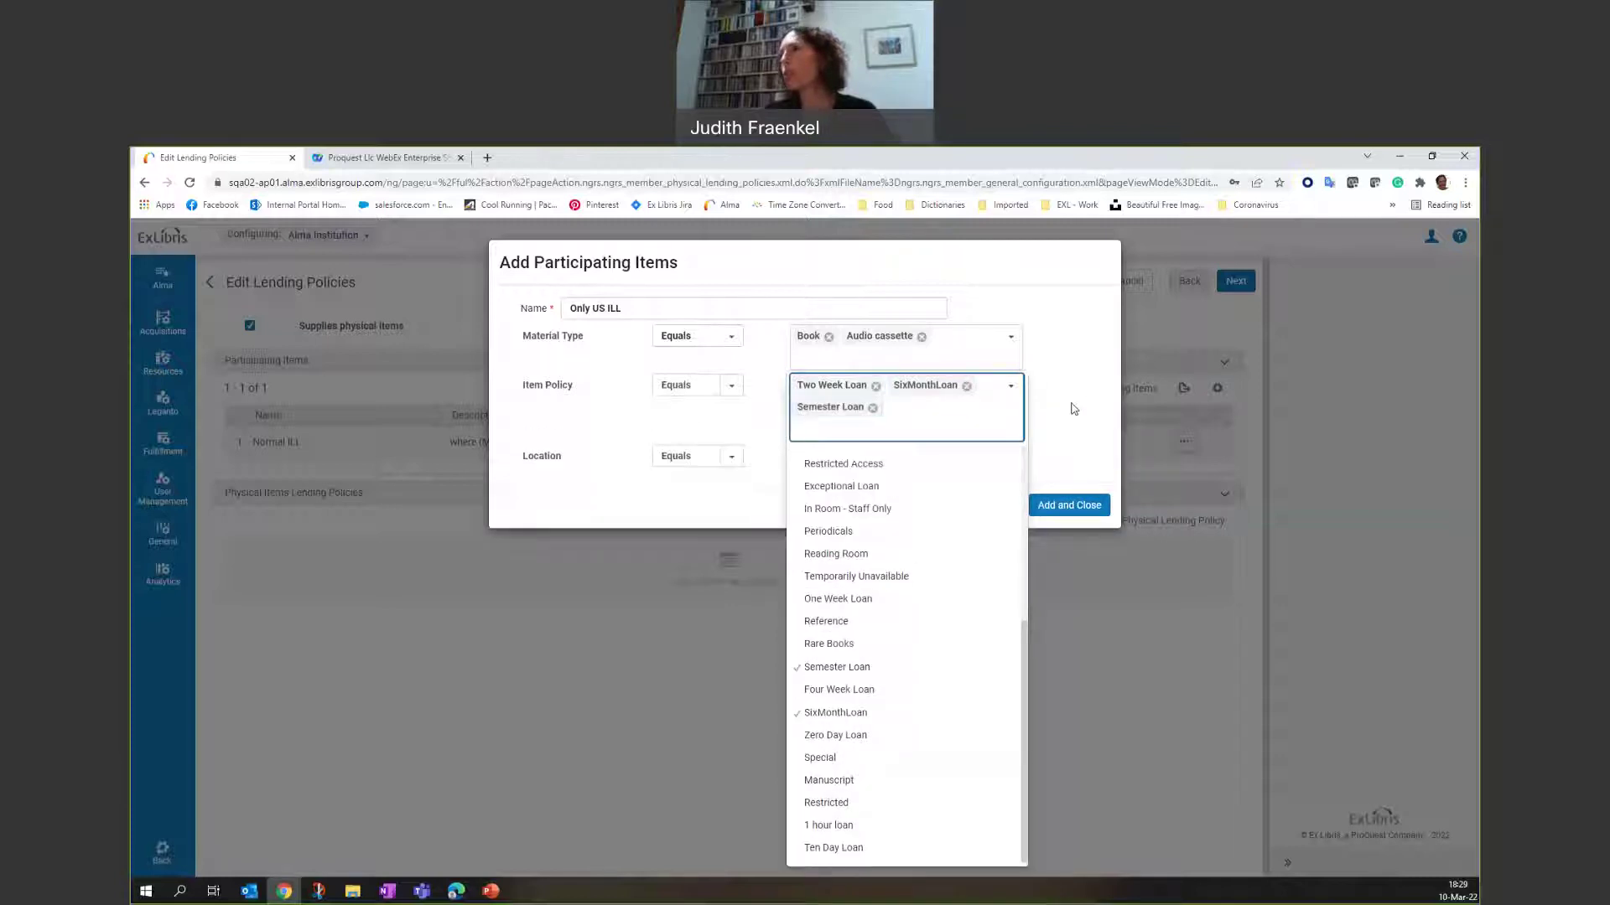
pyautogui.click(1074, 409)
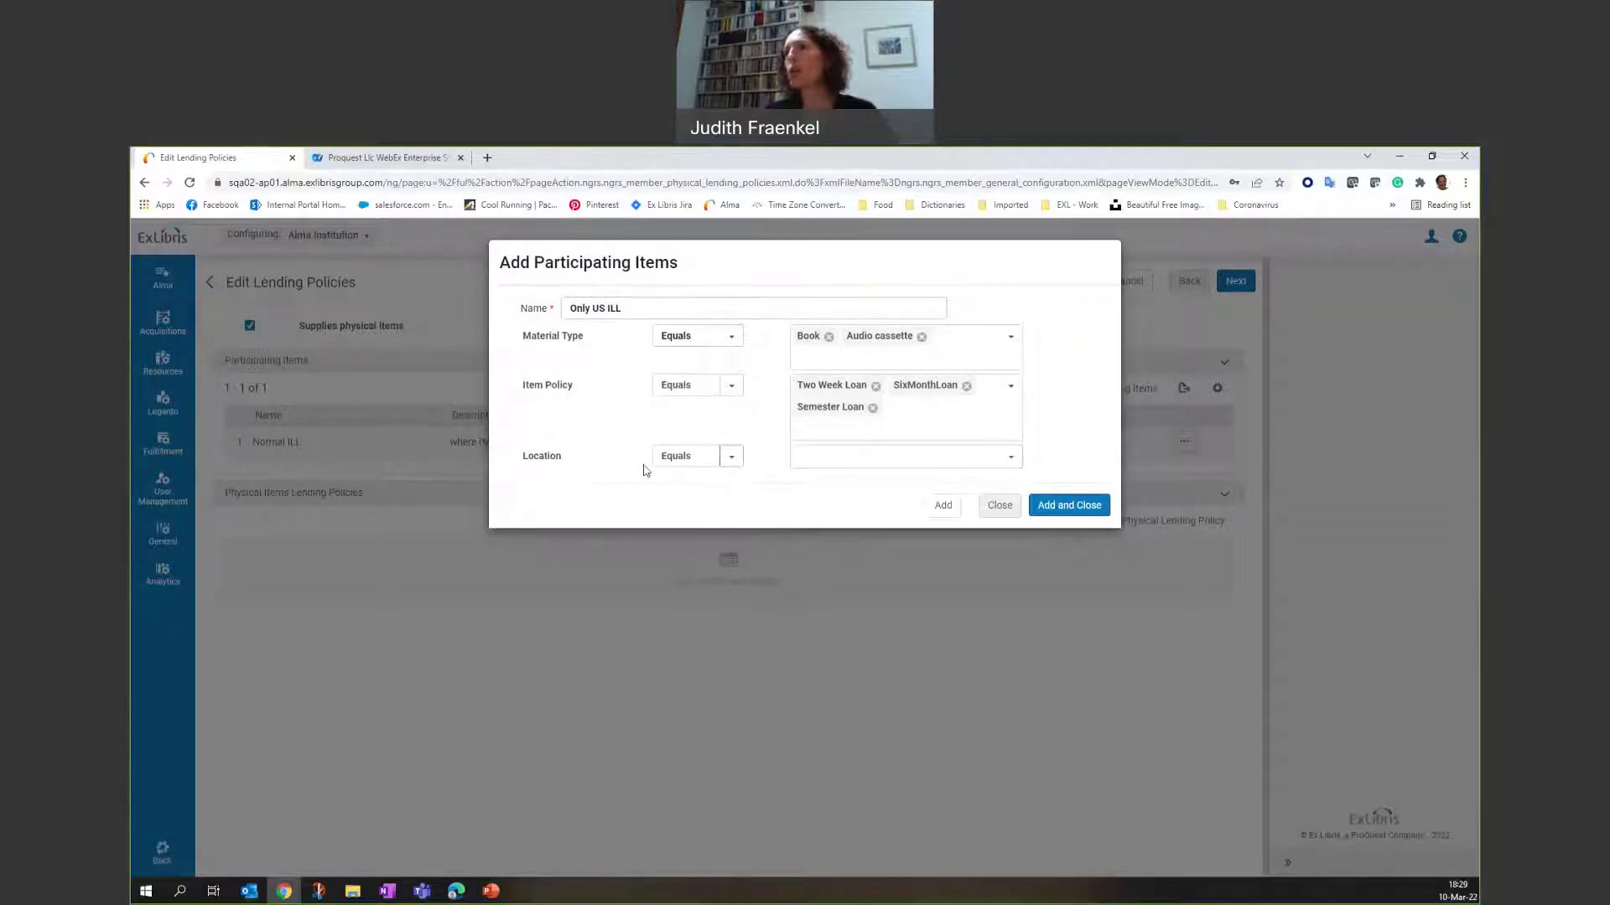
# - Save the Only US ILL participating item row and start a new physical lending policy
pyautogui.click(1069, 505)
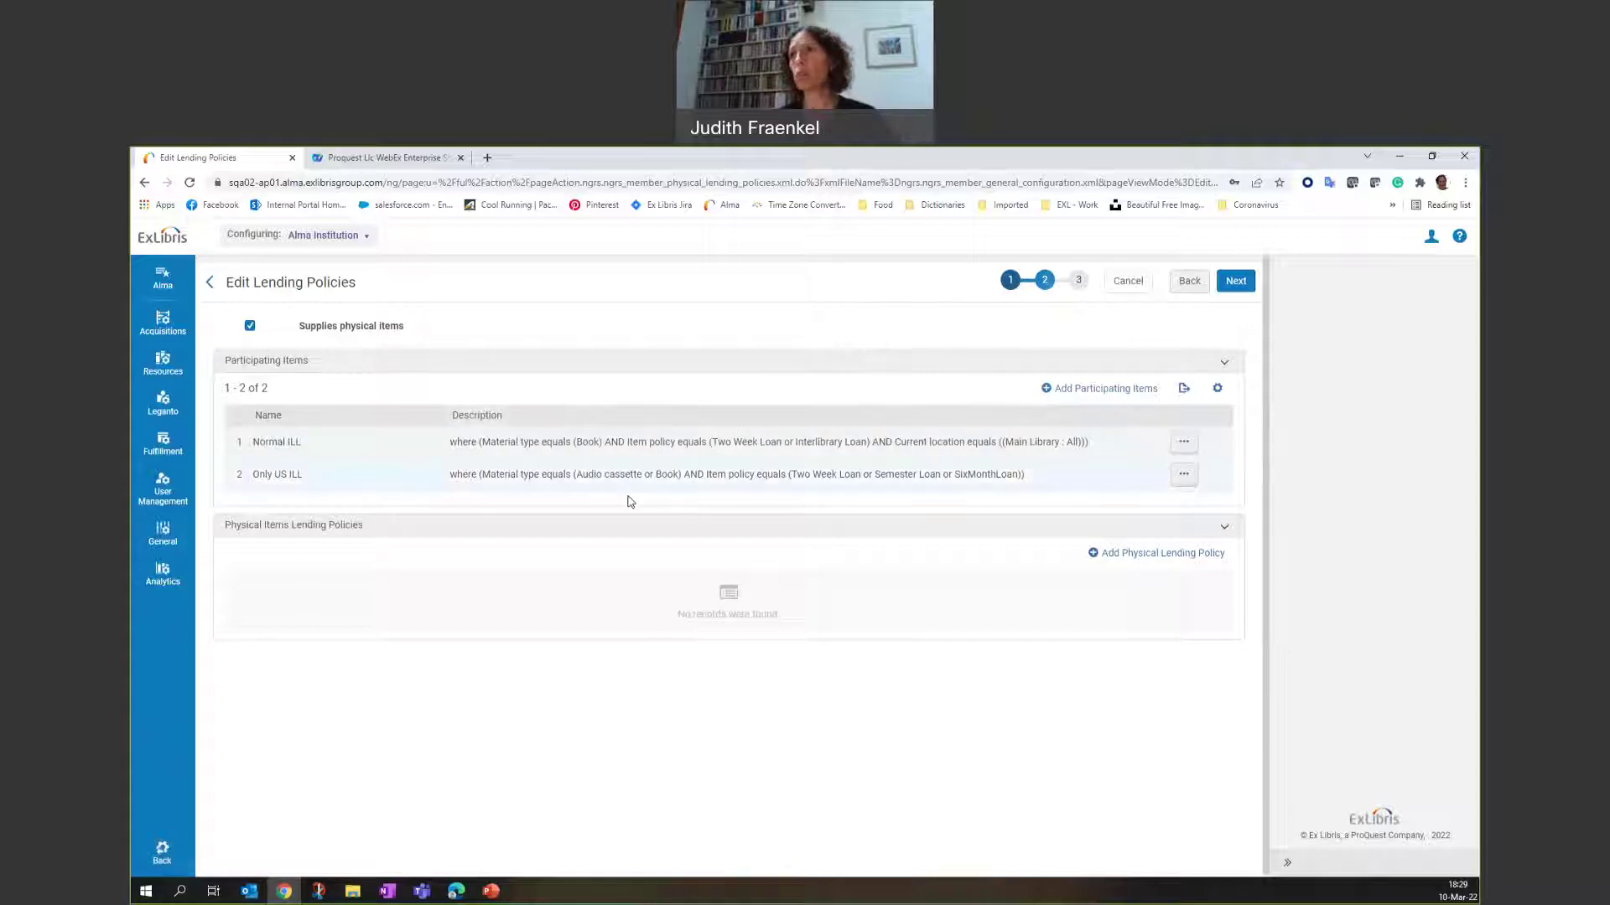
pyautogui.click(1114, 555)
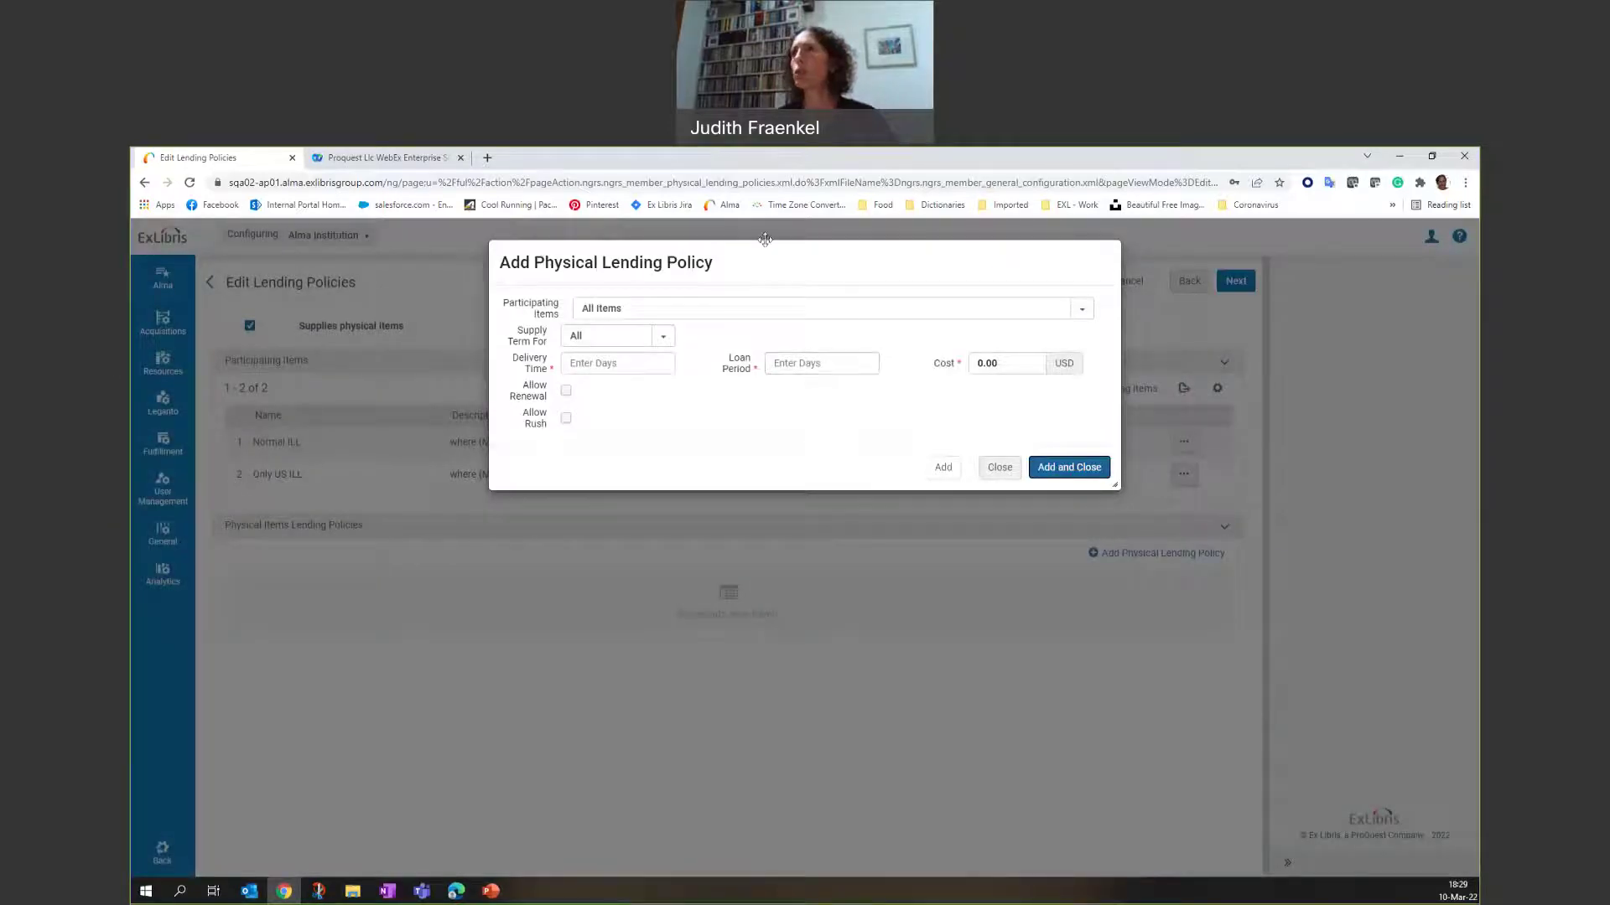
# - Create a Normal ILL lending policy with 10-day delivery time and 112-day loan period
pyautogui.click(1079, 310)
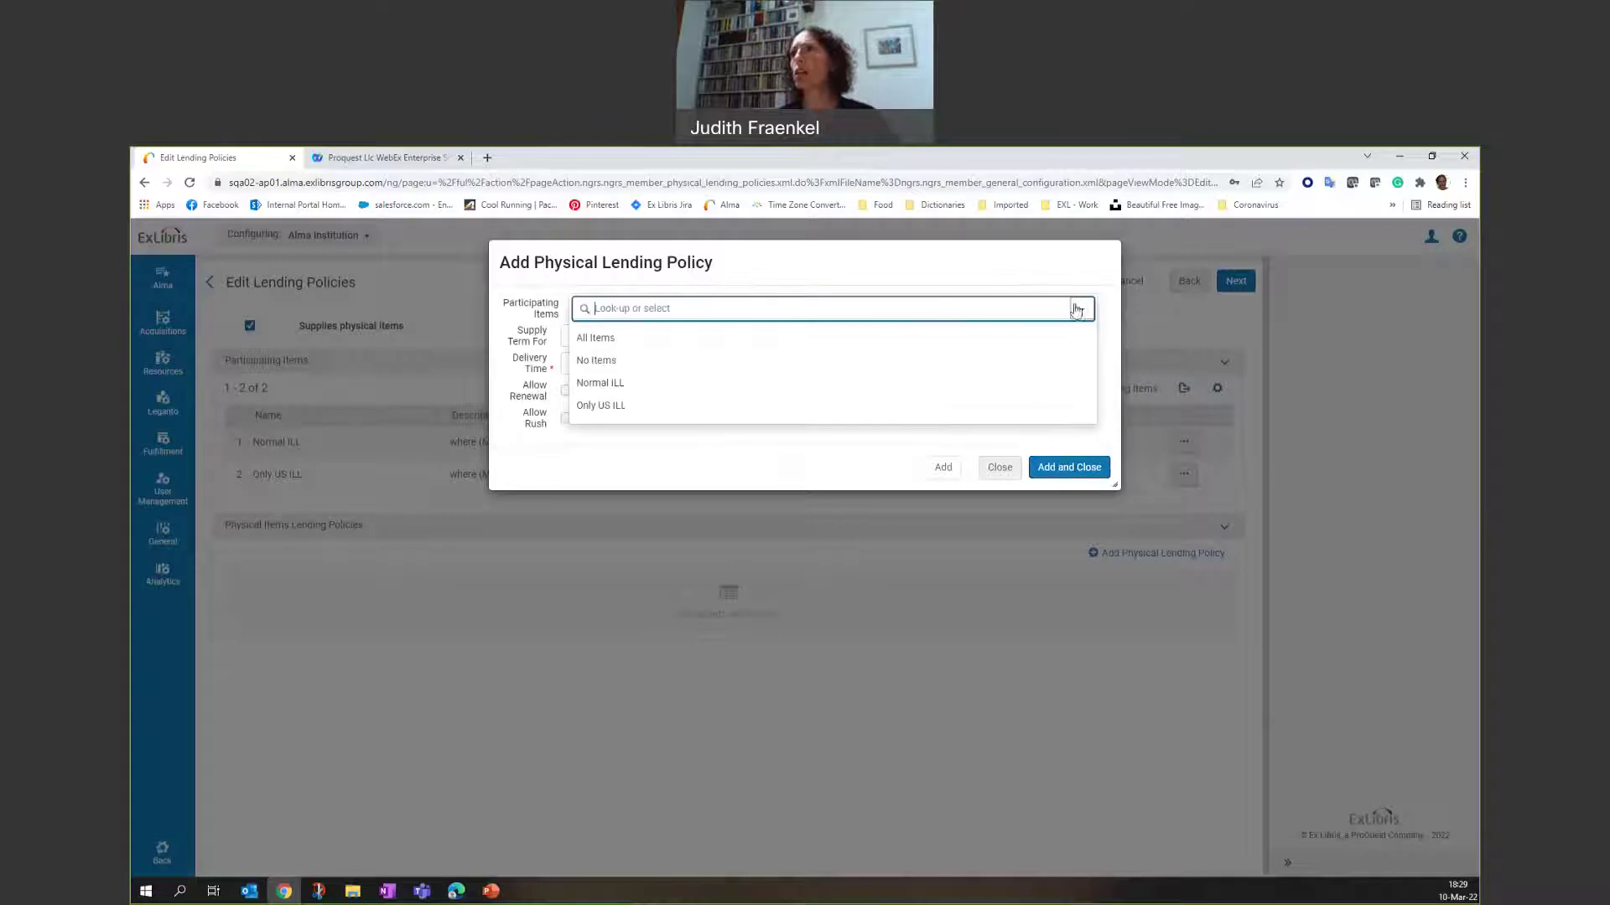
pyautogui.click(600, 385)
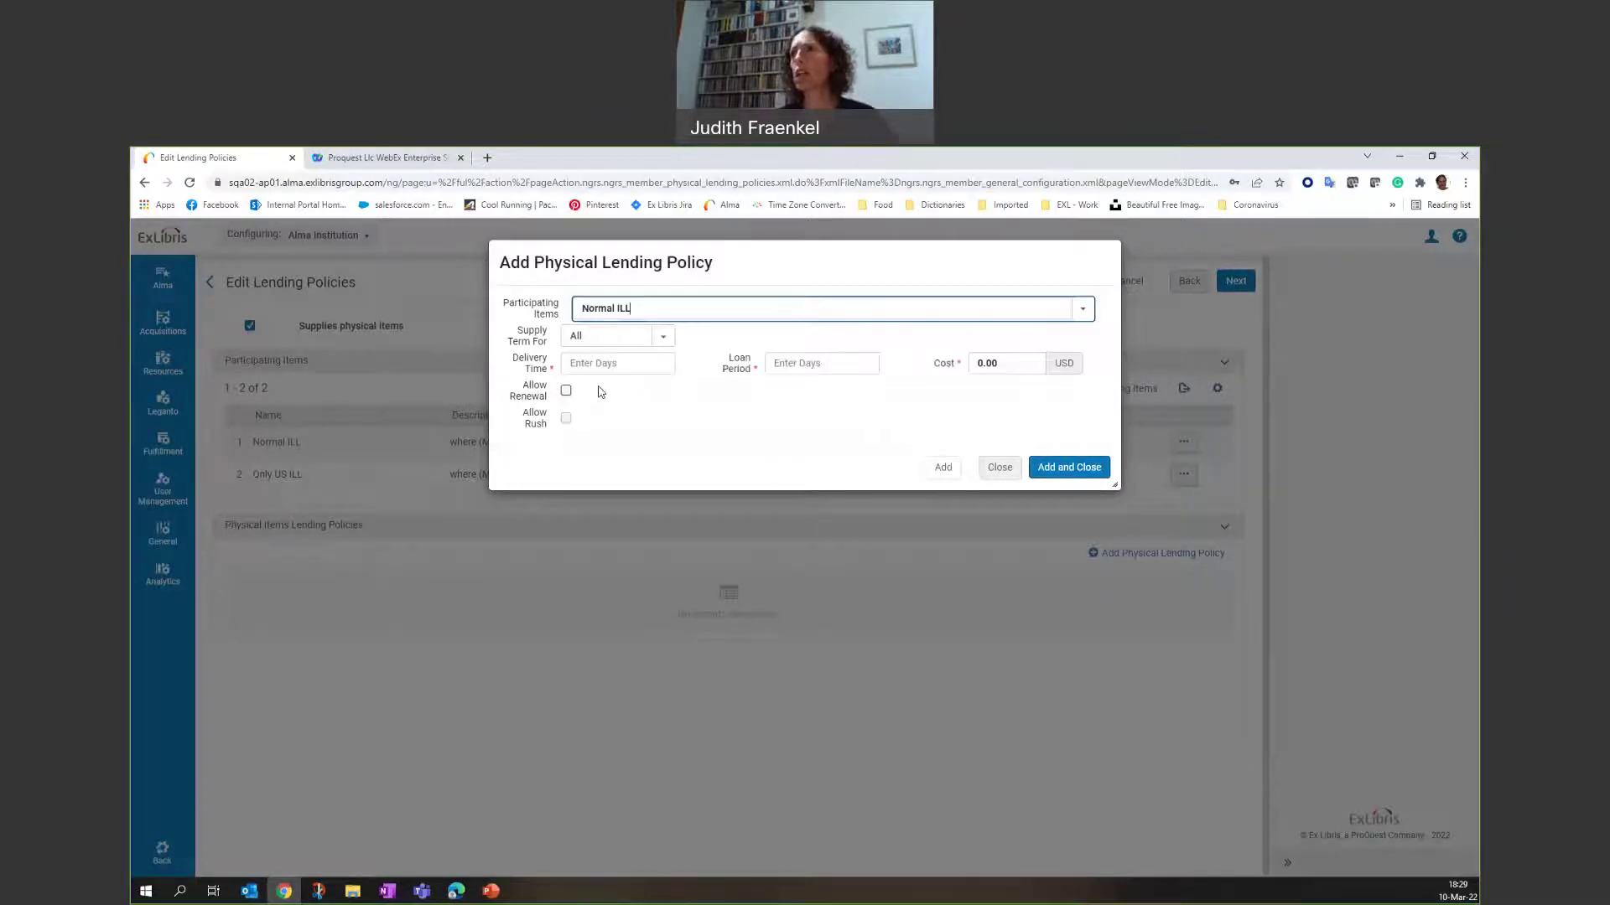
pyautogui.click(595, 364)
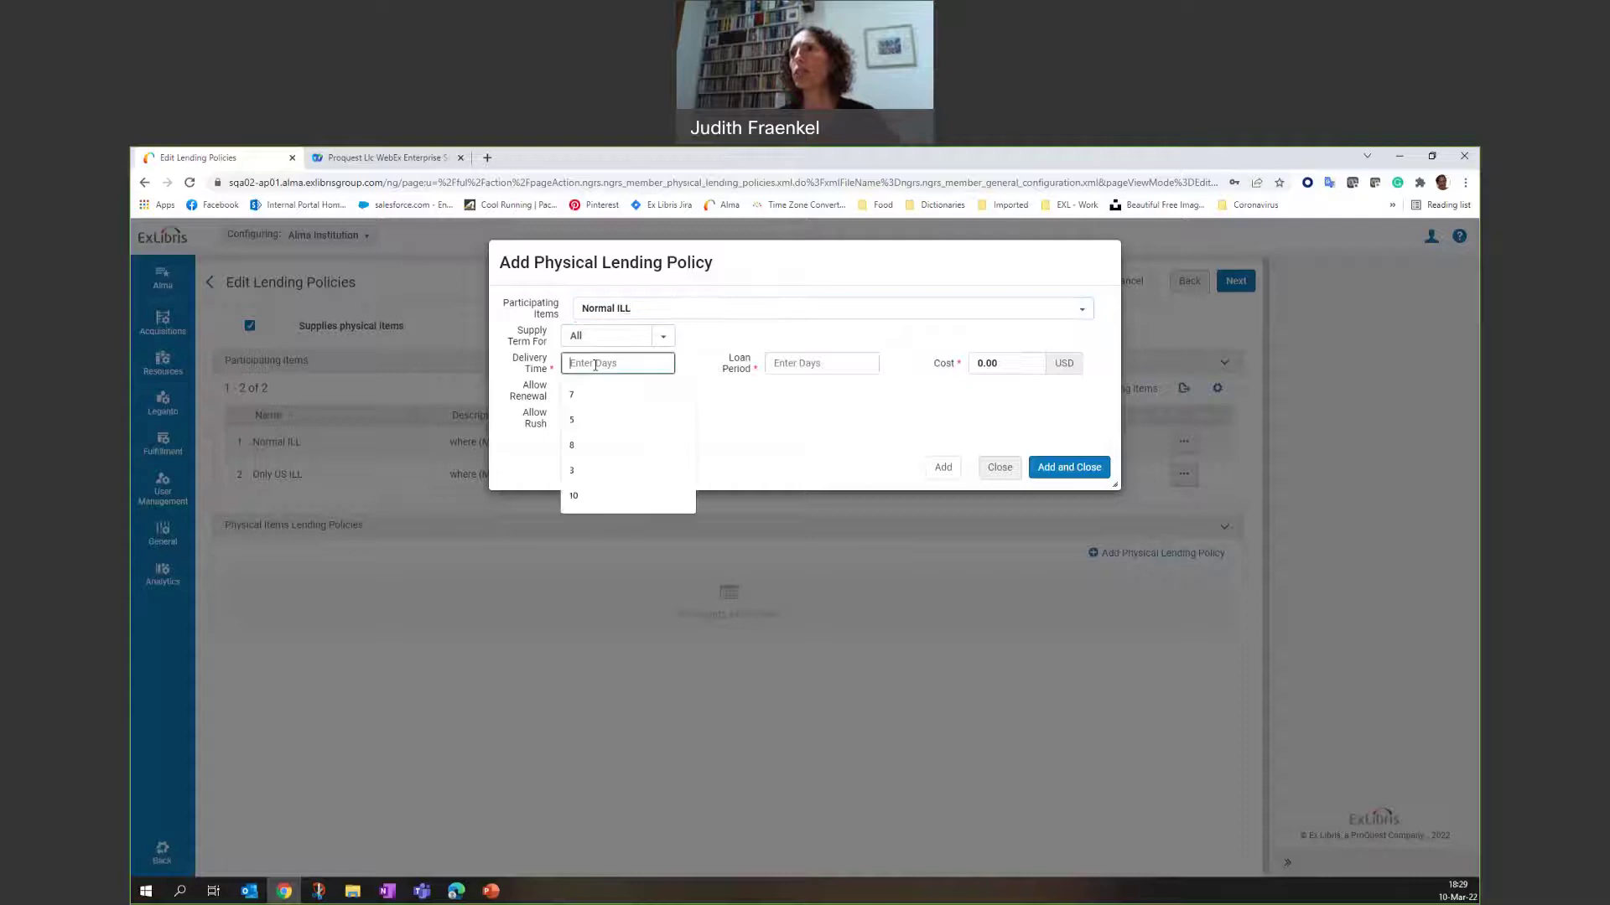
pyautogui.click(575, 495)
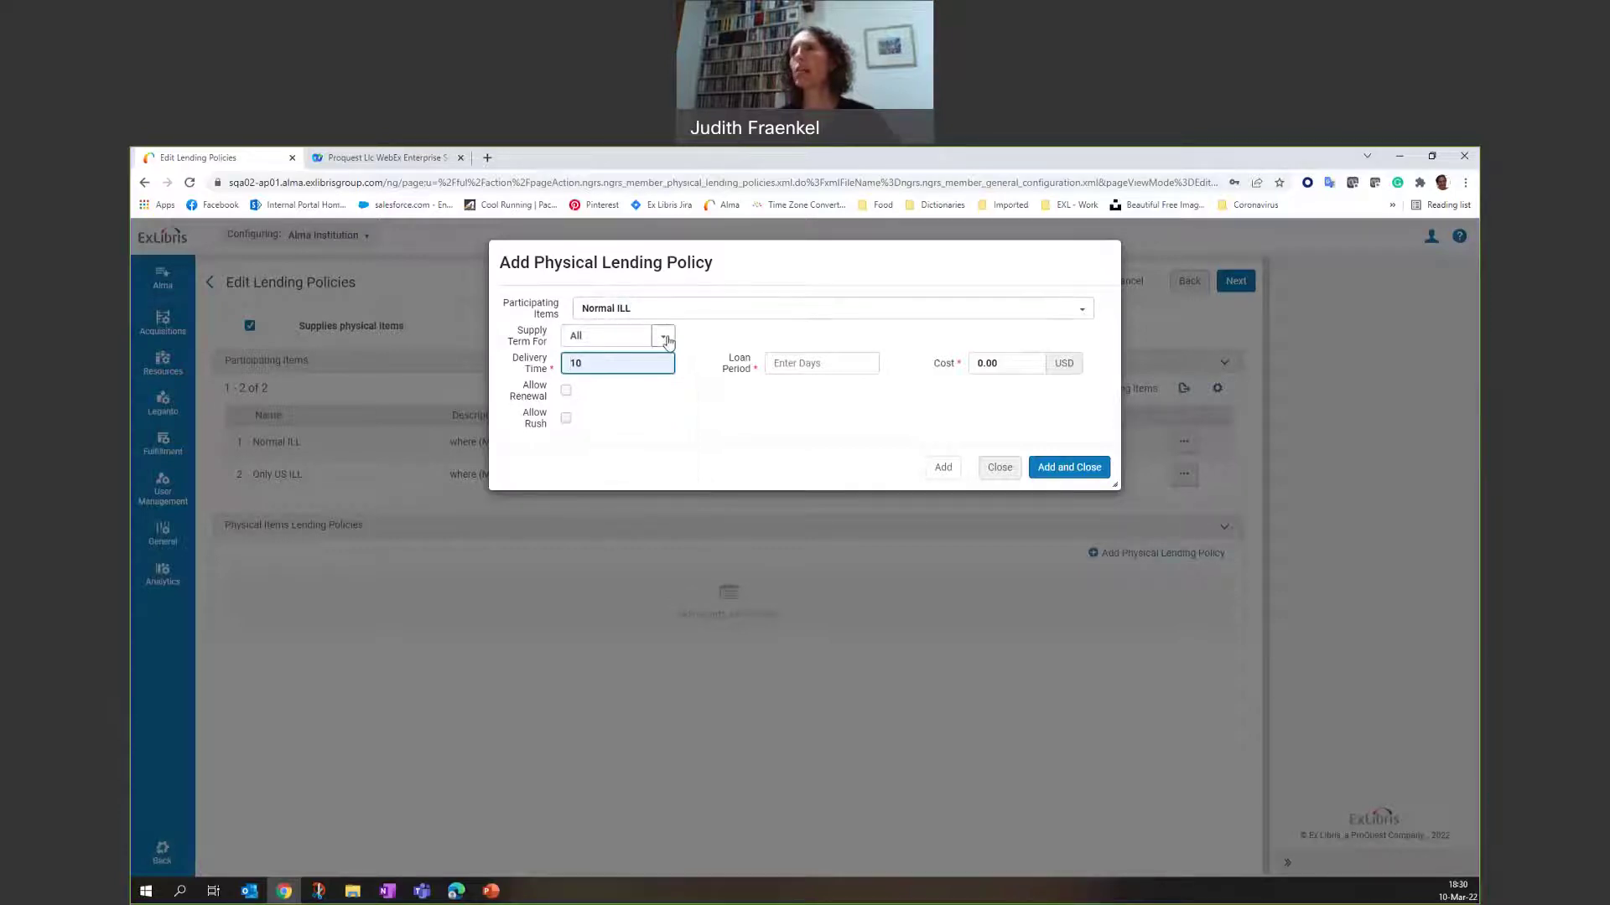
pyautogui.click(776, 366)
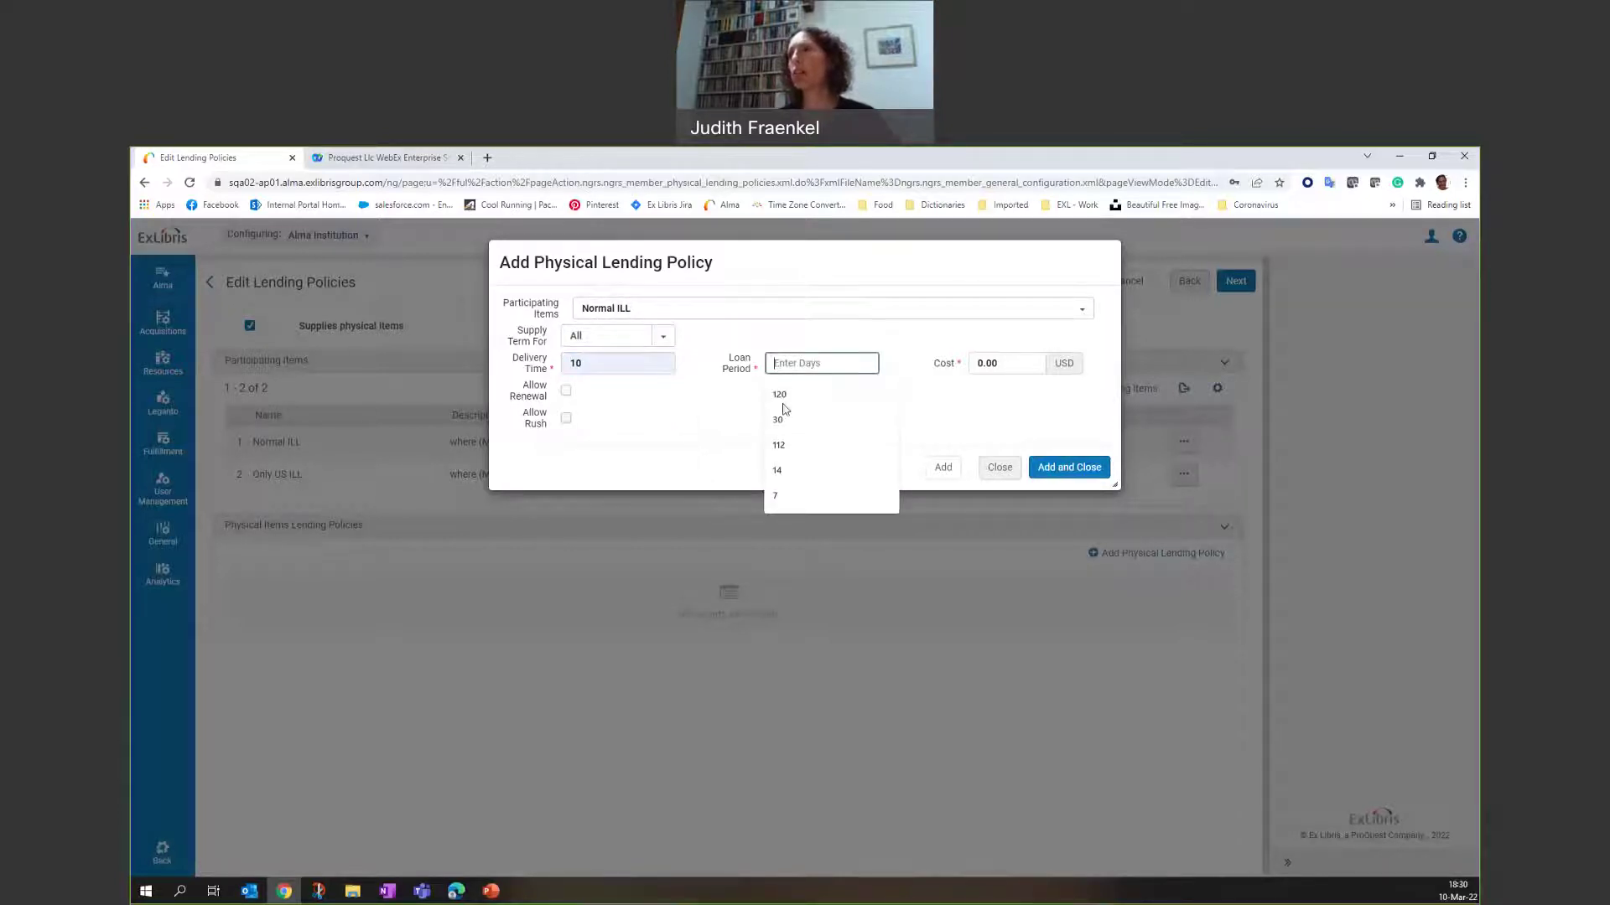
pyautogui.click(778, 444)
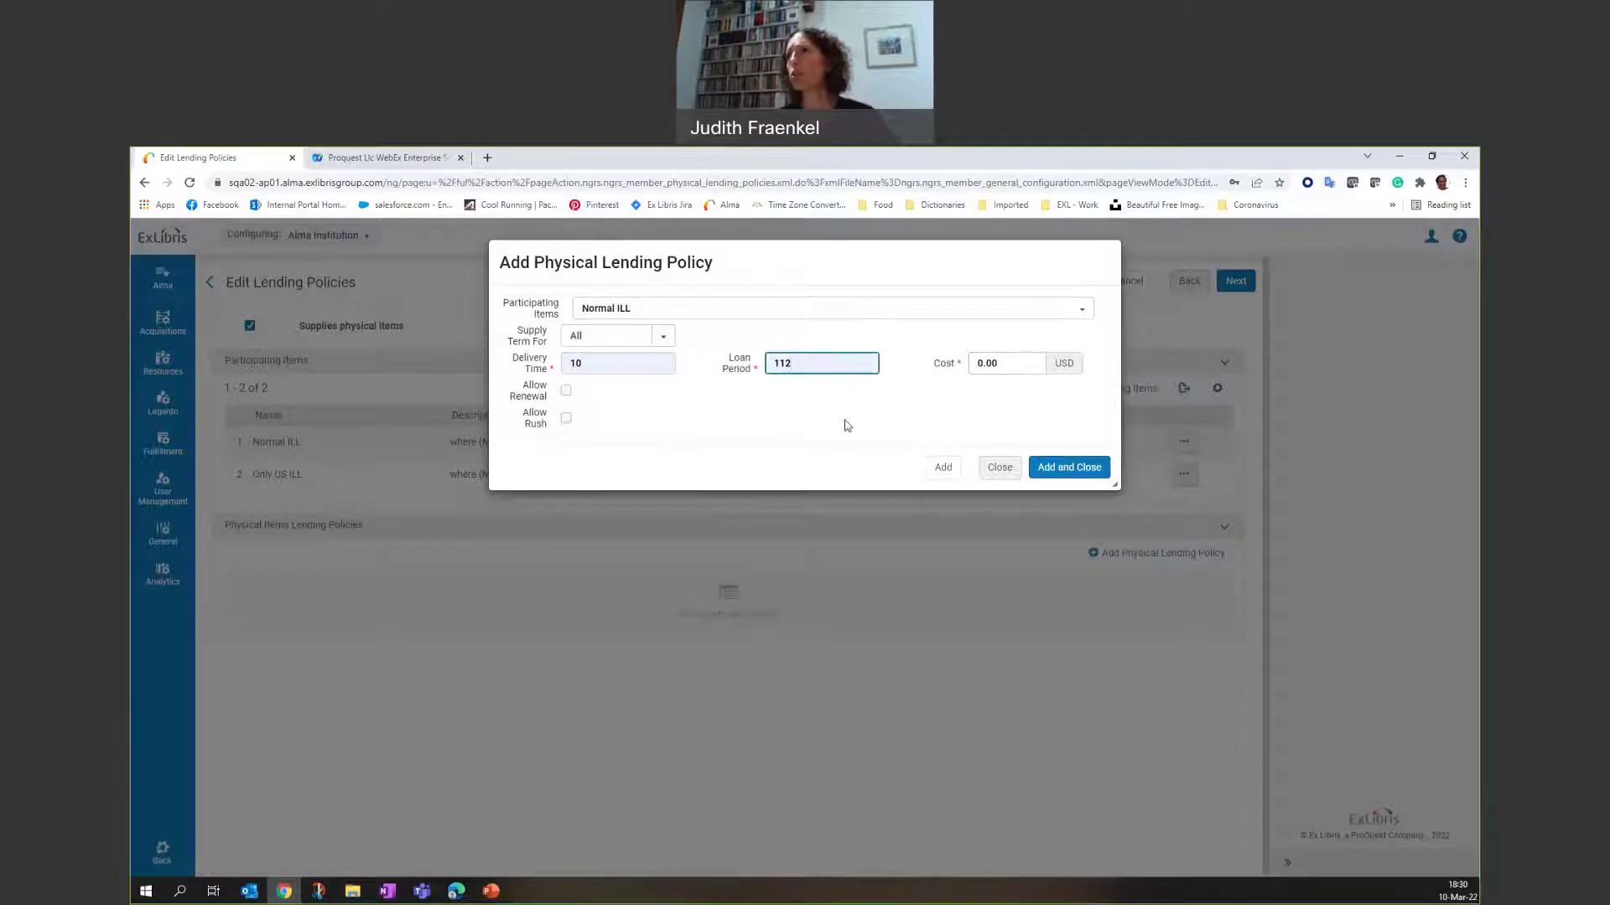
pyautogui.click(1049, 470)
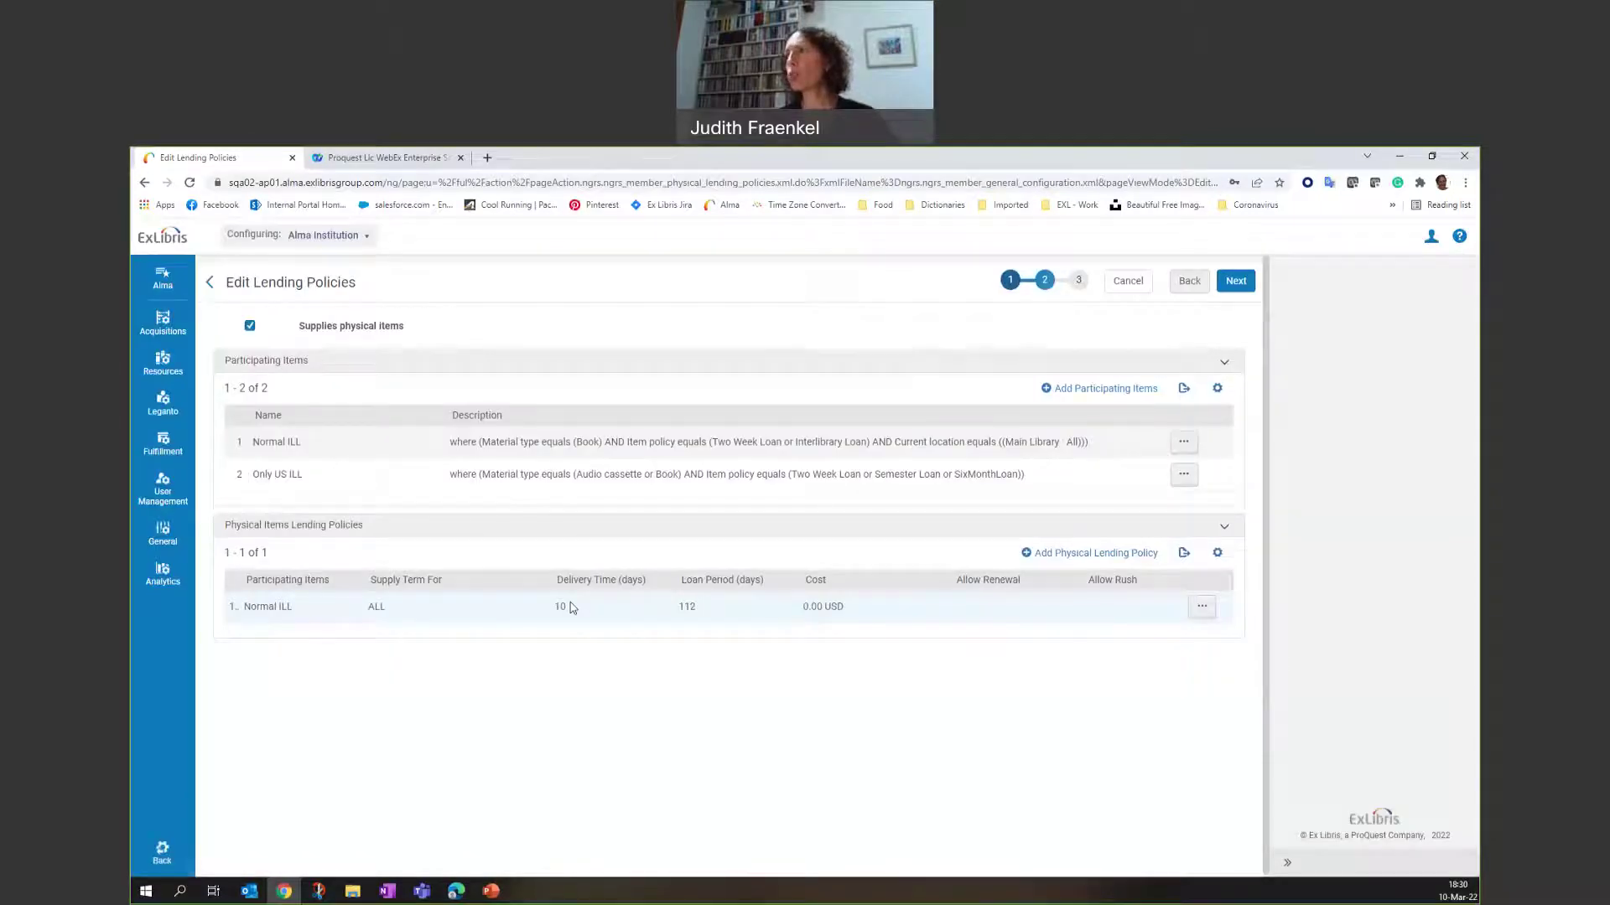
# - Start a second lending policy for Only US ILL items, supplied by country to the United States
pyautogui.click(1047, 555)
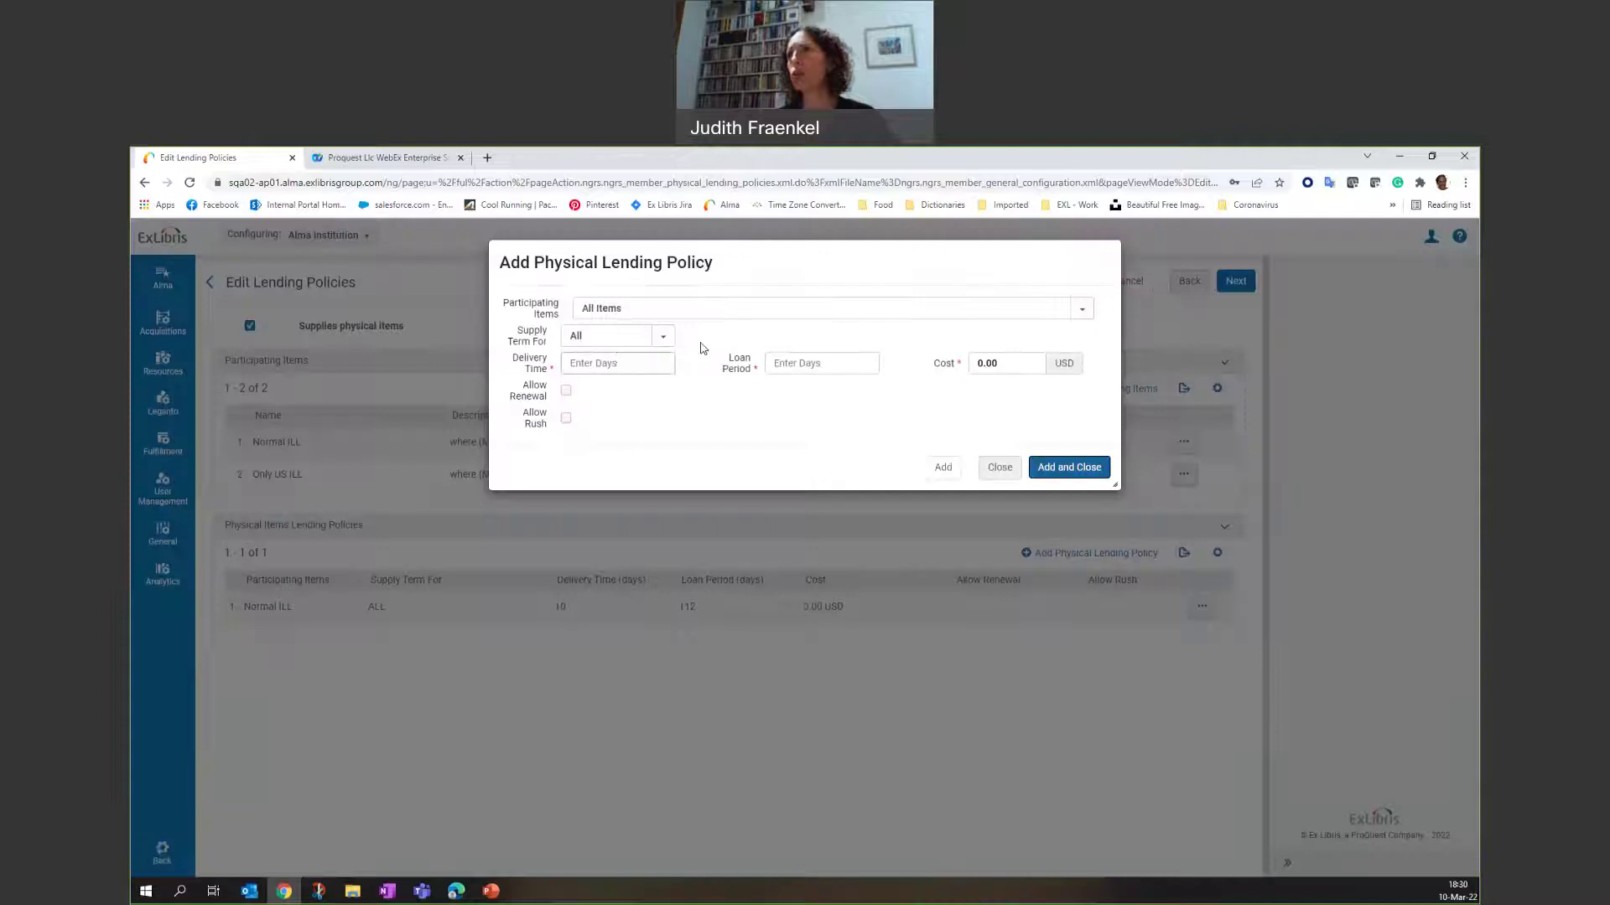
pyautogui.click(1084, 310)
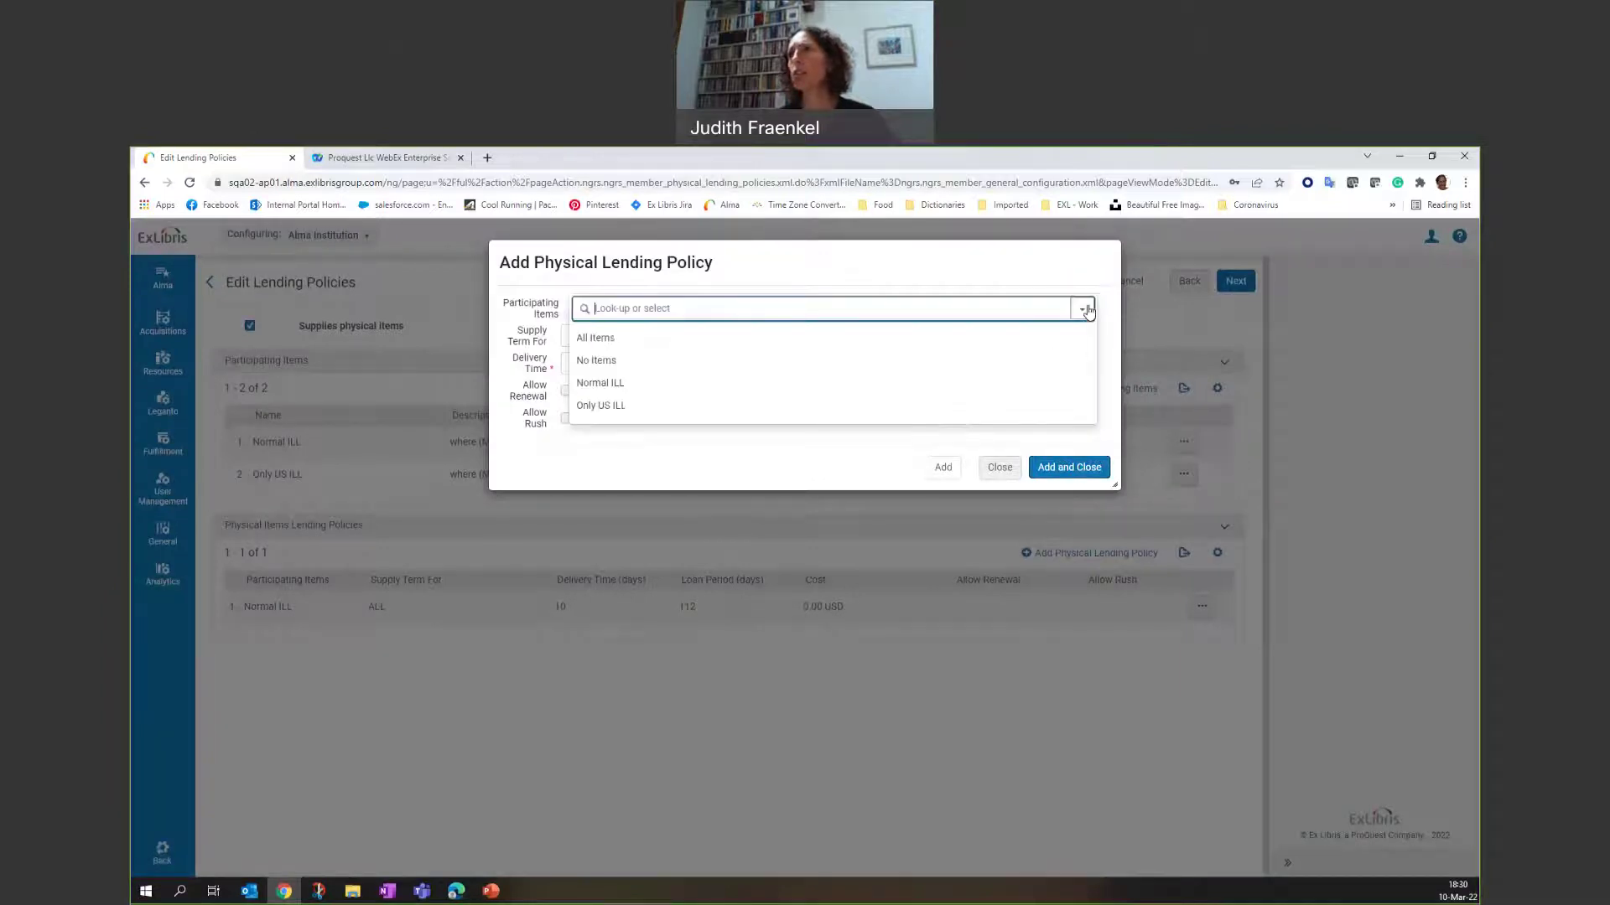
pyautogui.click(624, 409)
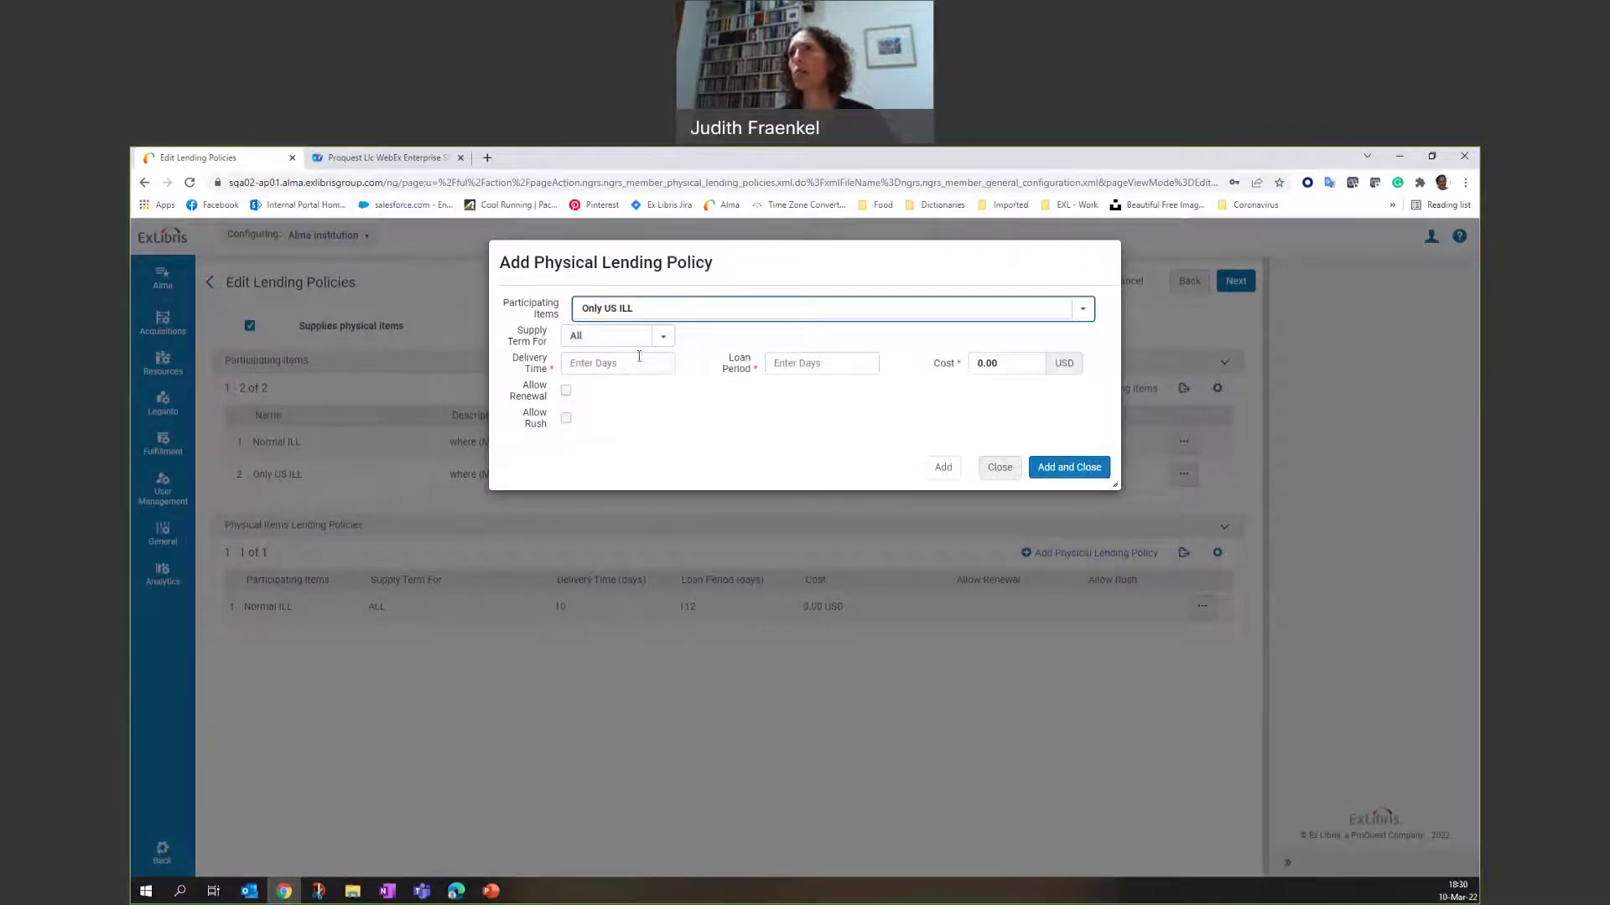
pyautogui.click(660, 336)
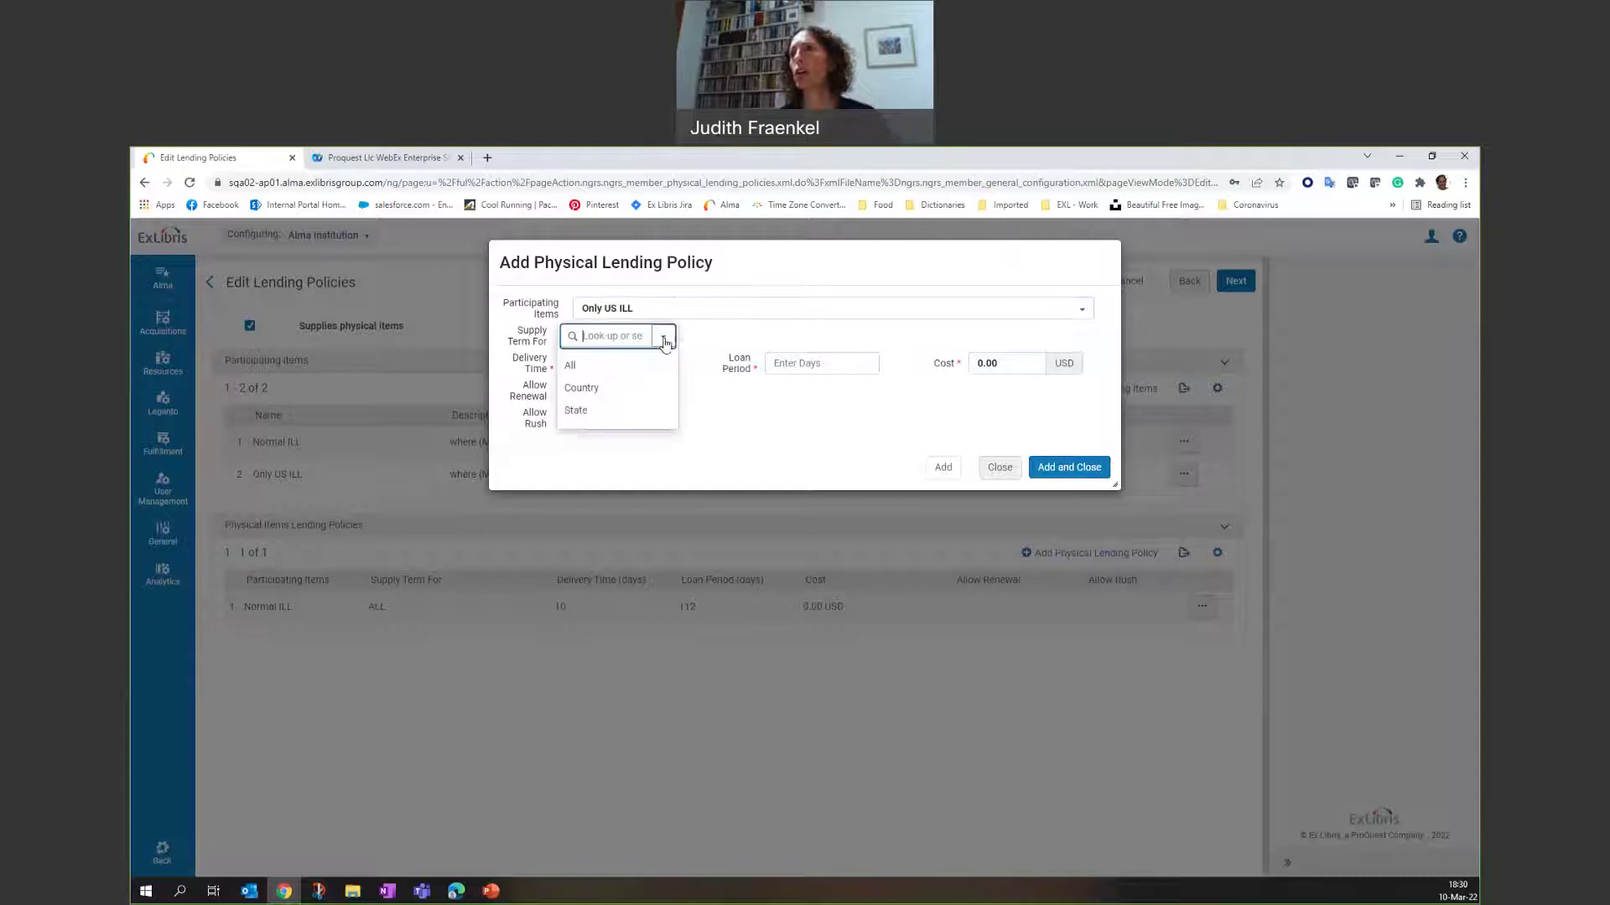
pyautogui.click(627, 388)
pyautogui.click(798, 338)
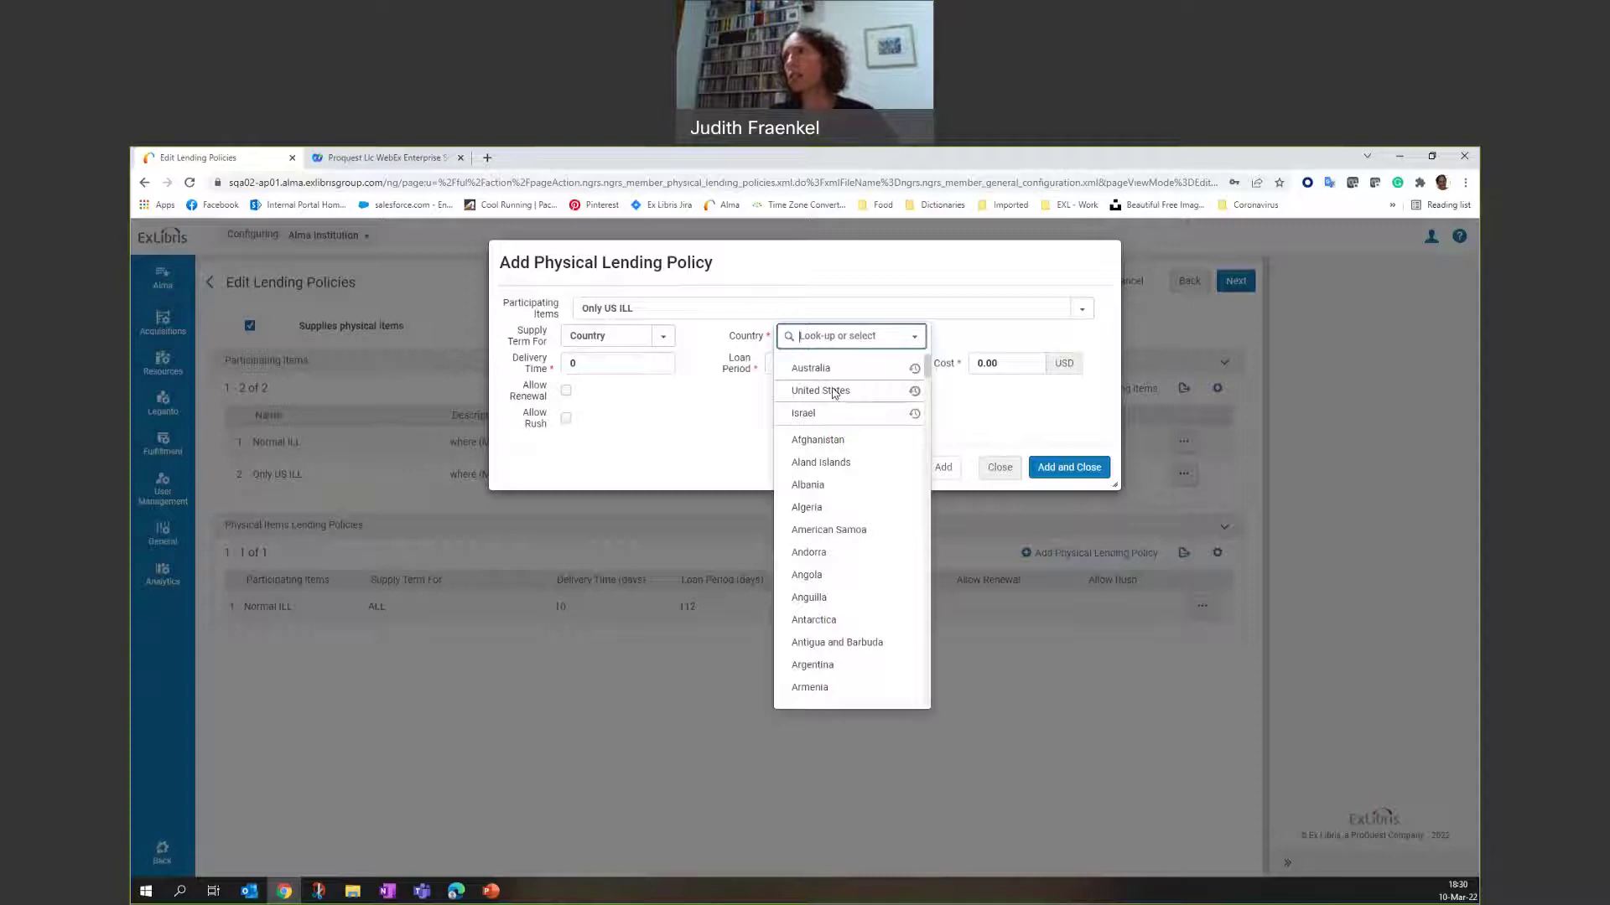
pyautogui.click(836, 394)
pyautogui.click(730, 440)
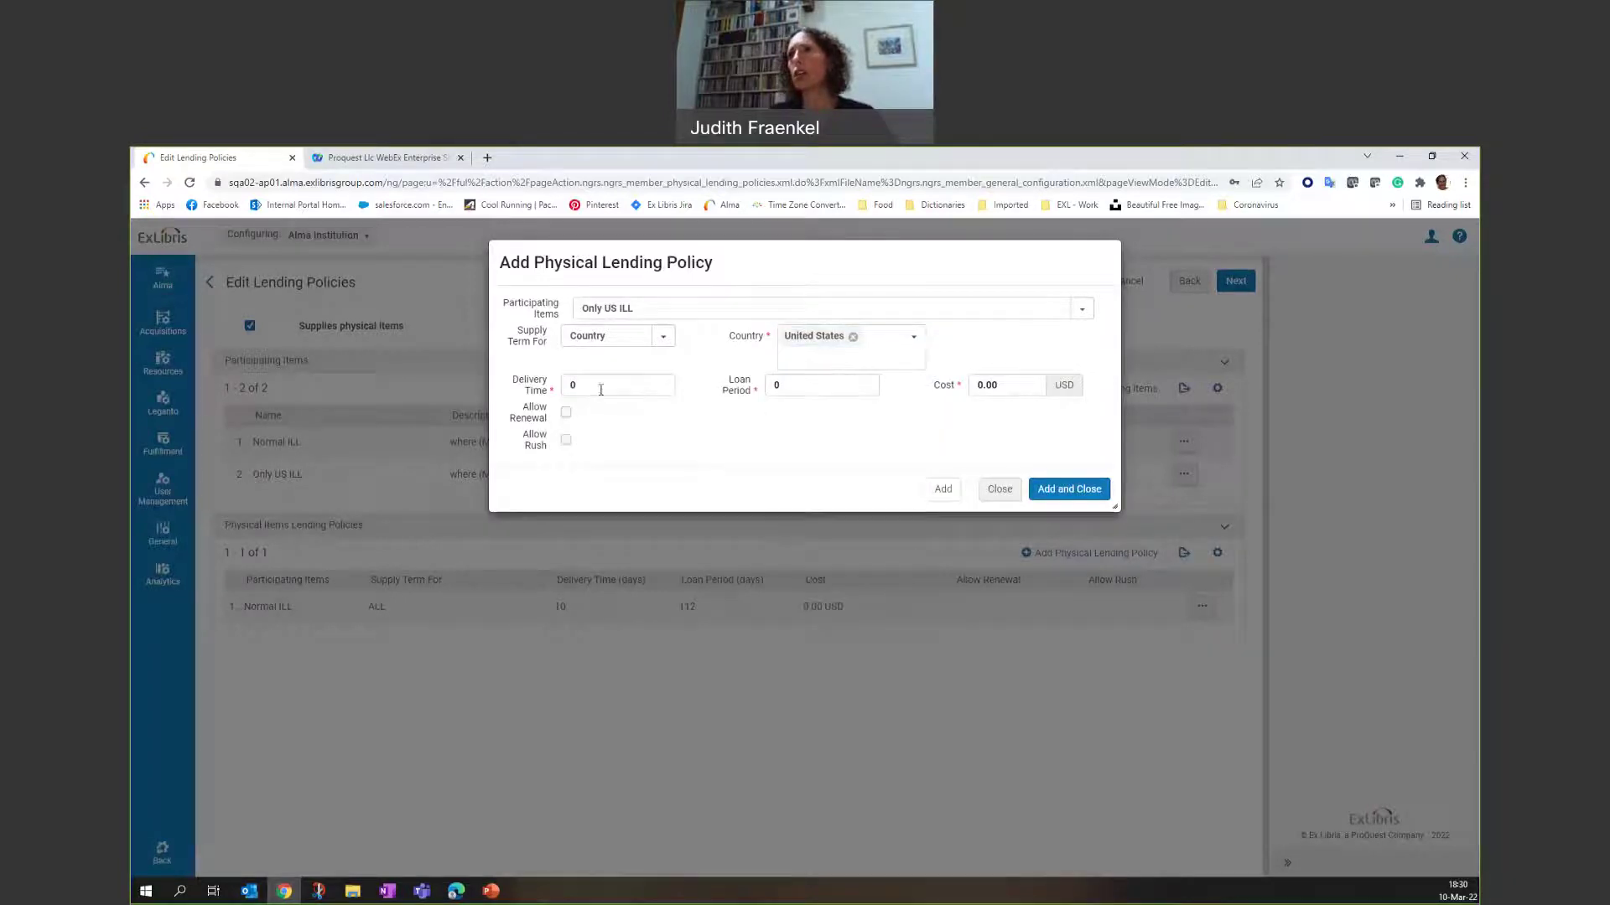
# - Set delivery time to 5 days and loan period to 112 days, and save the policy
pyautogui.doubleClick(566, 384)
pyautogui.write('5')
pyautogui.click(829, 383)
pyautogui.press('BackSpace')
pyautogui.write('112')
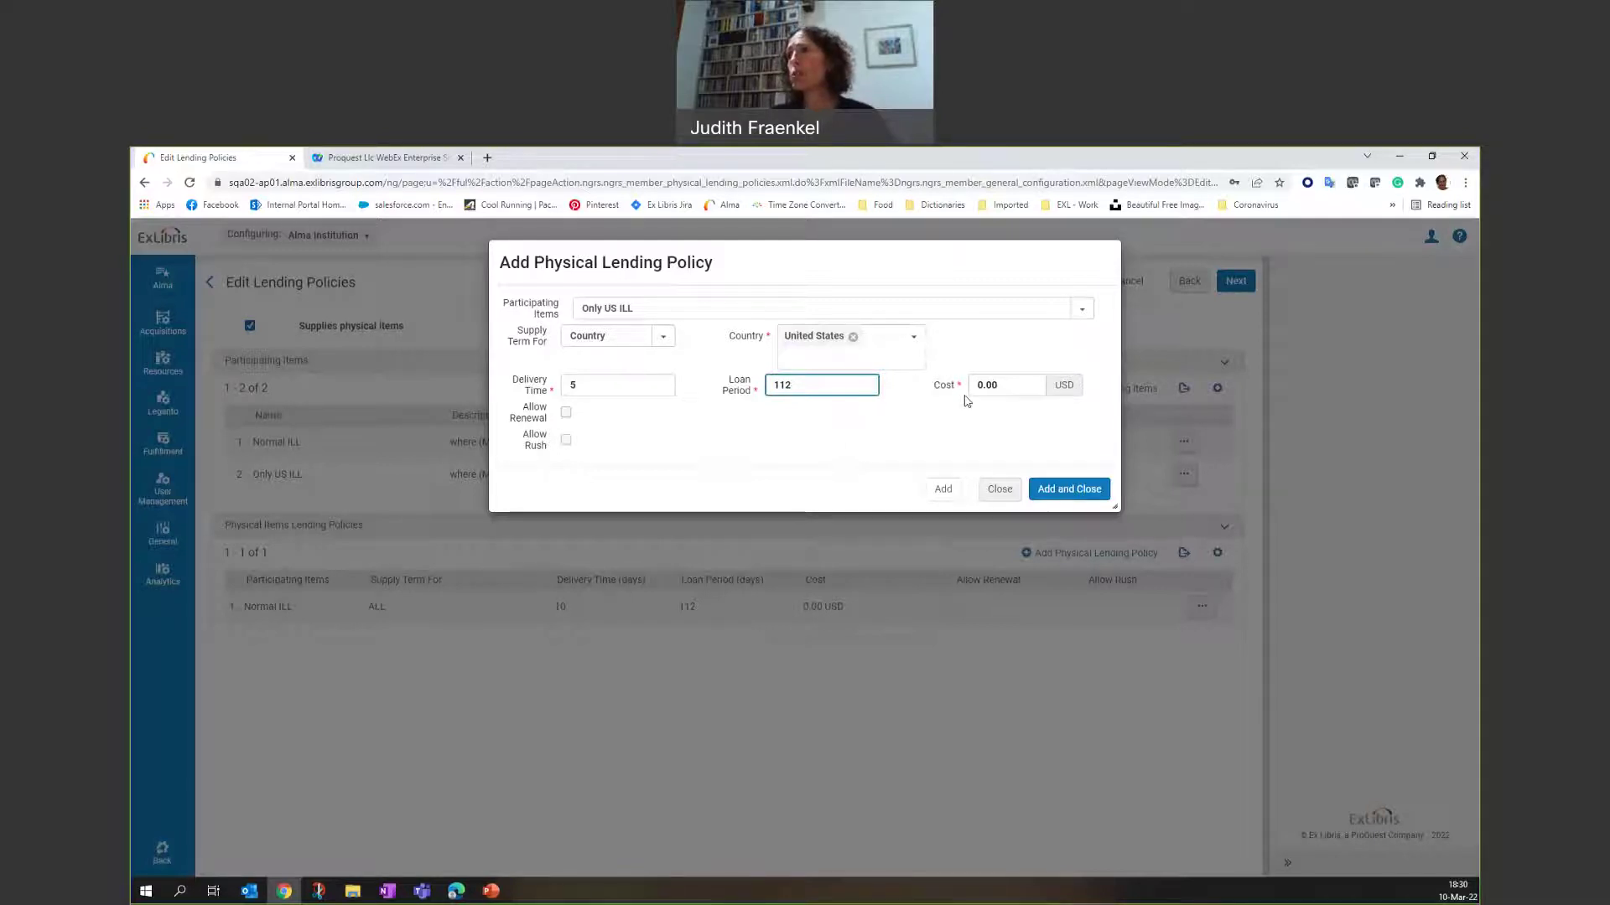
pyautogui.click(1069, 489)
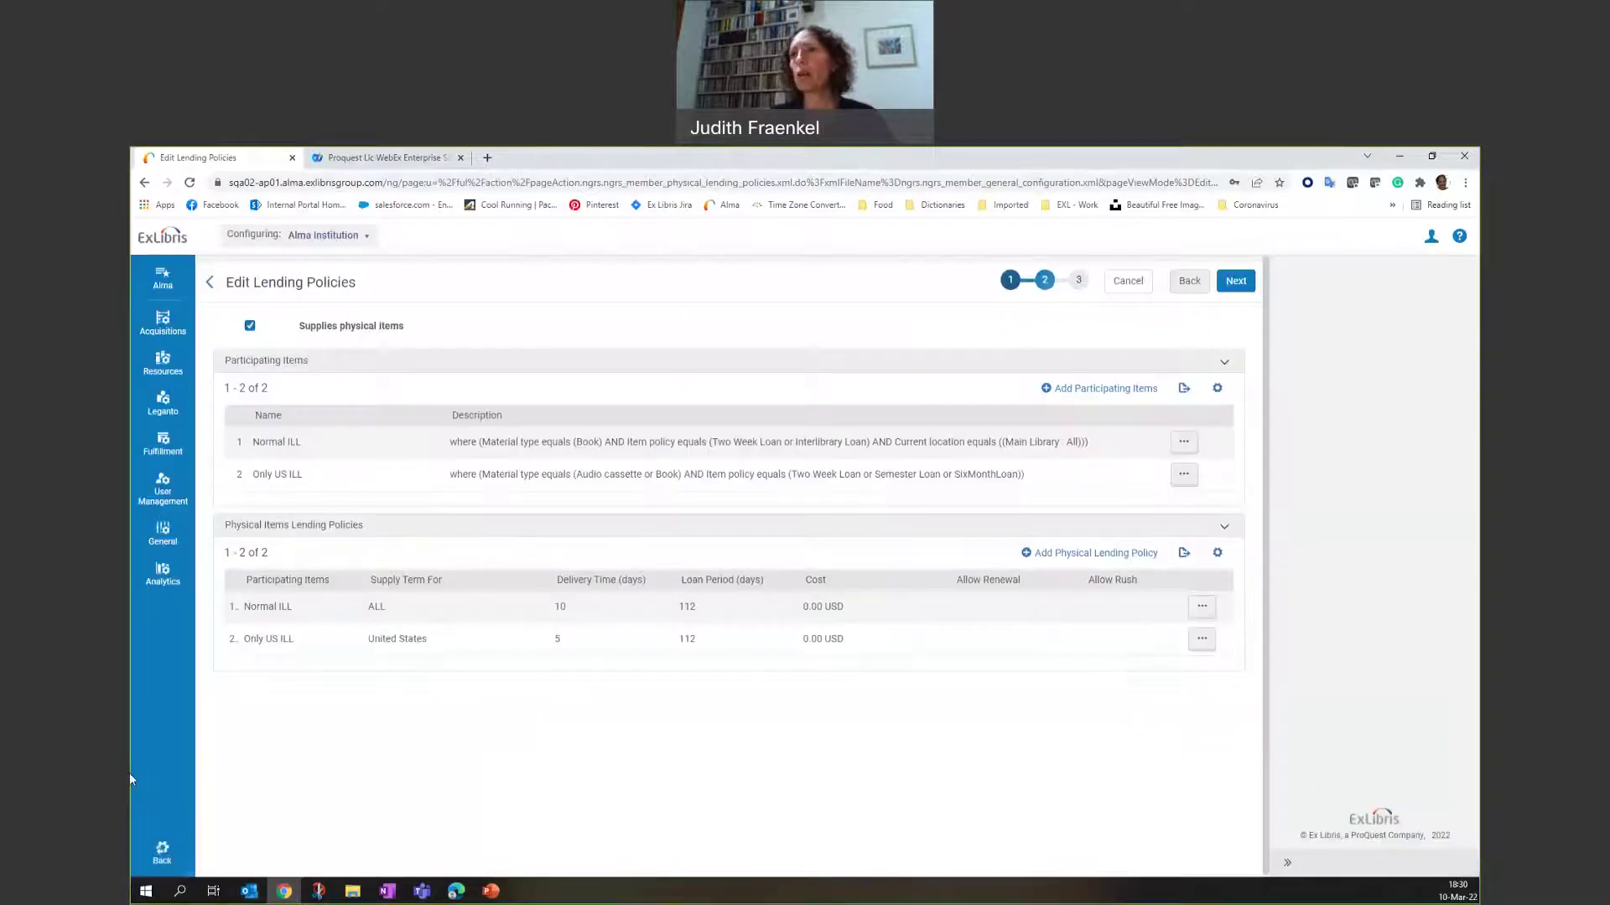
# - Advance to step 3 and save the Resource Sharing Library member
pyautogui.click(1228, 286)
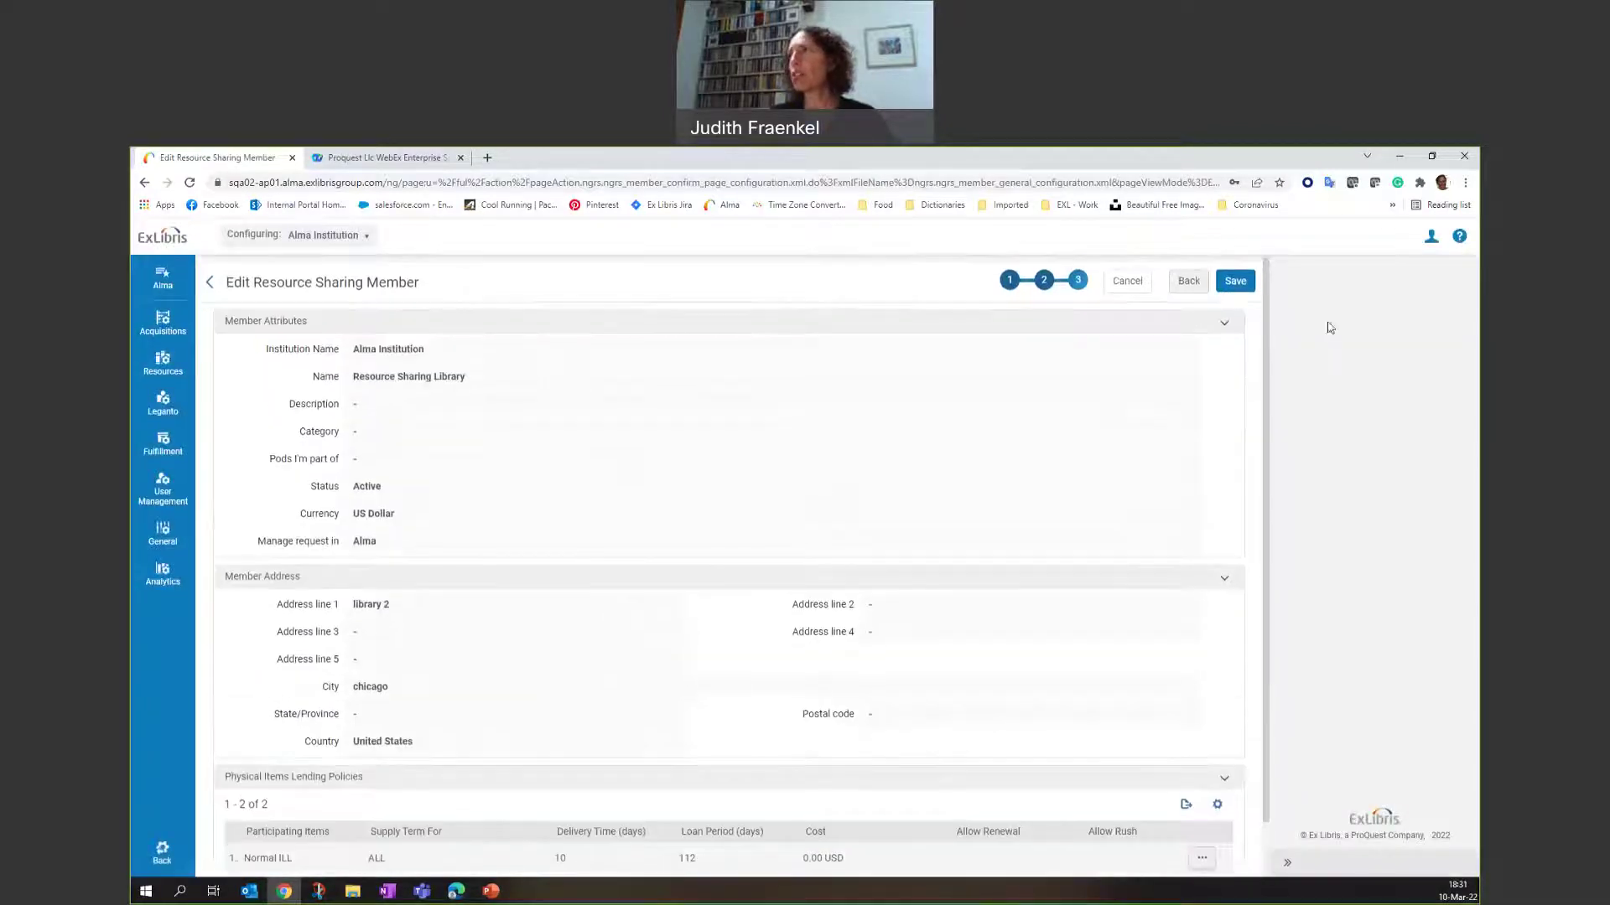
pyautogui.click(1235, 279)
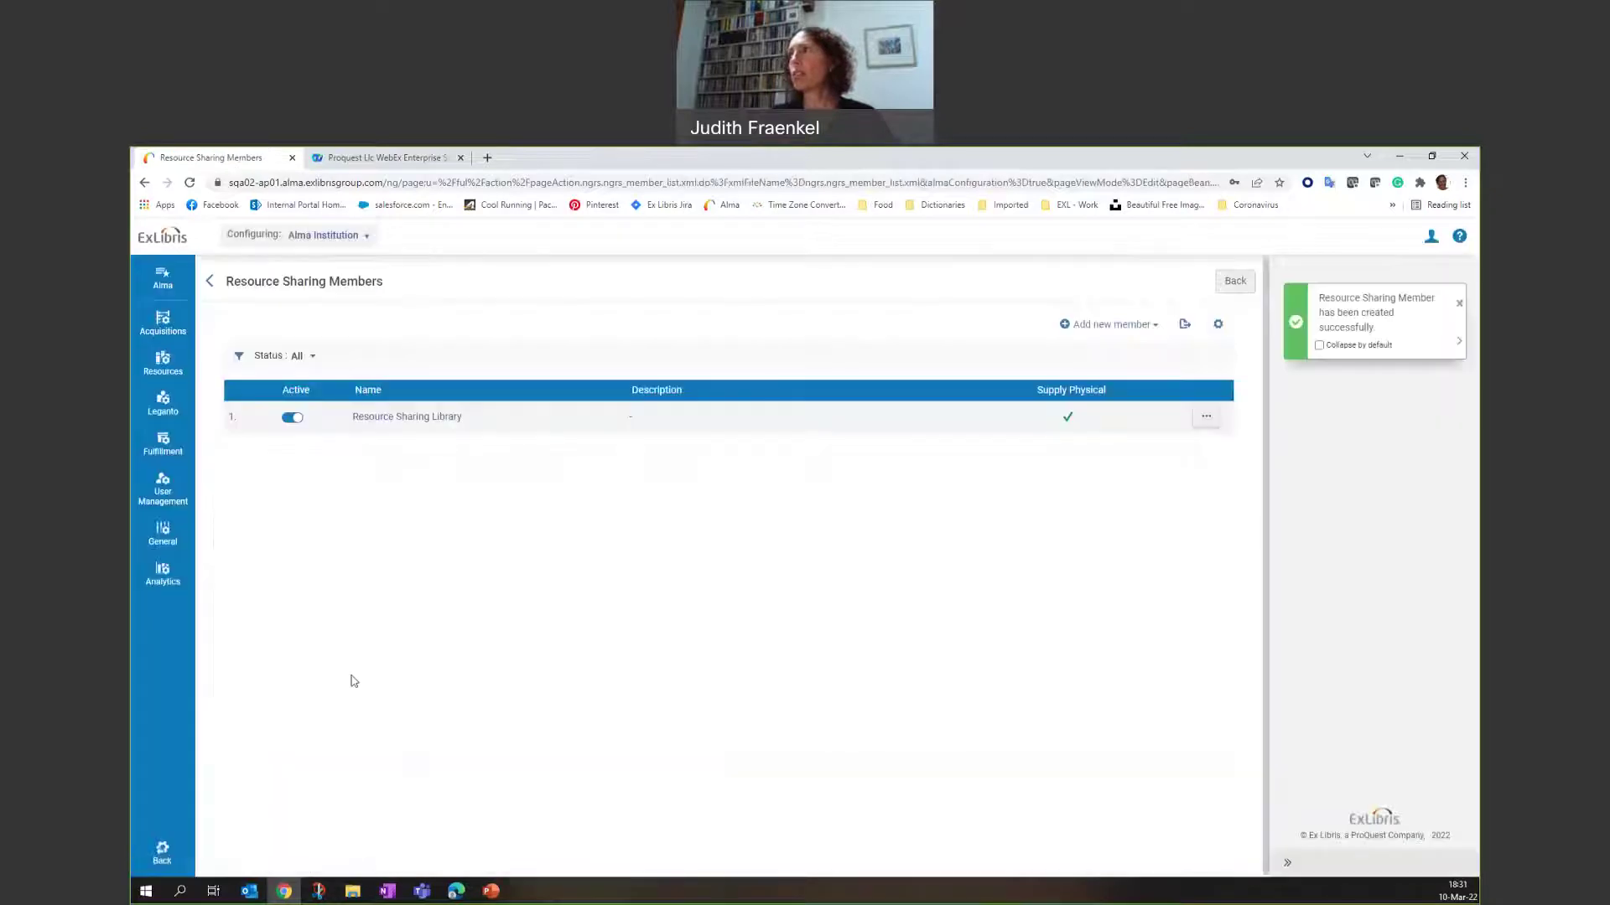